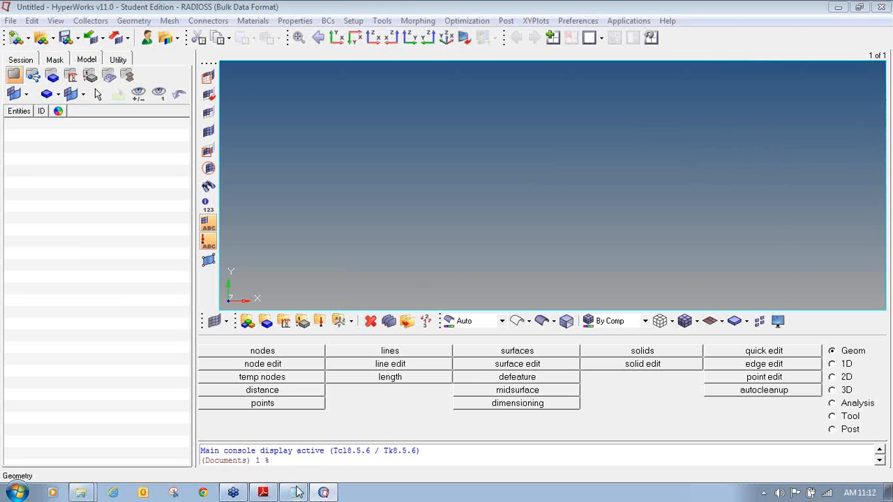
- Bring up the MPCLL notes and highlight the heading and collector list while explaining them
mouse_move(287, 494)
left_click(293, 492)
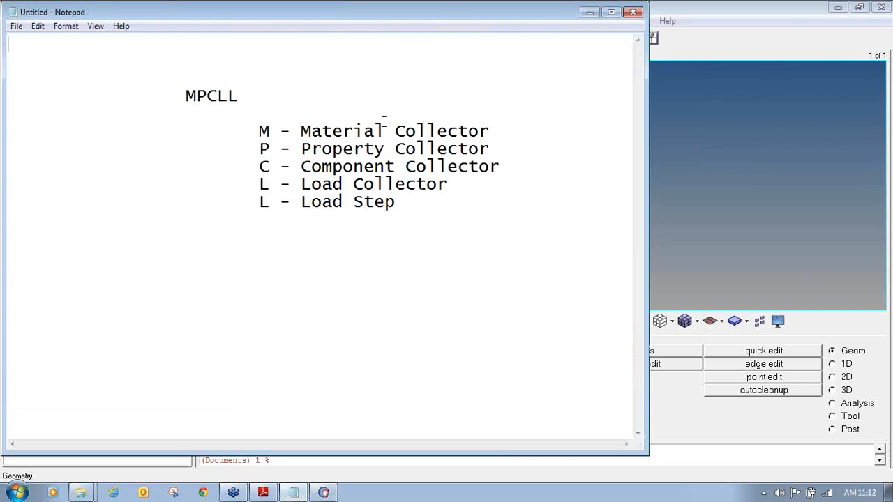
left_click_drag(197, 96, 241, 95)
left_click(207, 136)
key("Right")
key("Right")
key("Right")
key("Right")
key("Right")
key("shift+Down")
key("shift+Down")
key("shift+Down")
key("shift+Down")
left_click(208, 116)
- Bring the empty RADIOSS model in HyperMesh back in front of Notepad
left_click(685, 7)
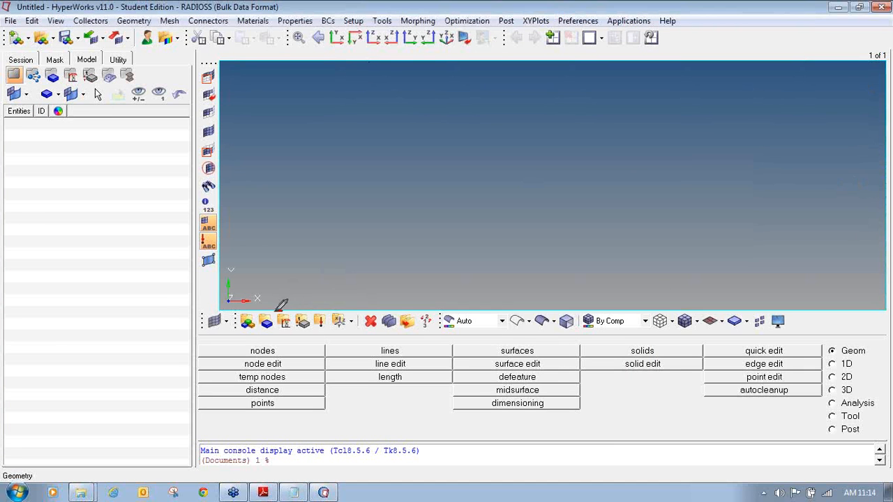
mouse_move(278, 319)
left_mouse_down()
mouse_move(291, 330)
mouse_move(293, 304)
left_mouse_up()
- Open the Materials create panel, with a blank material name and type ALL
right_click(54, 147)
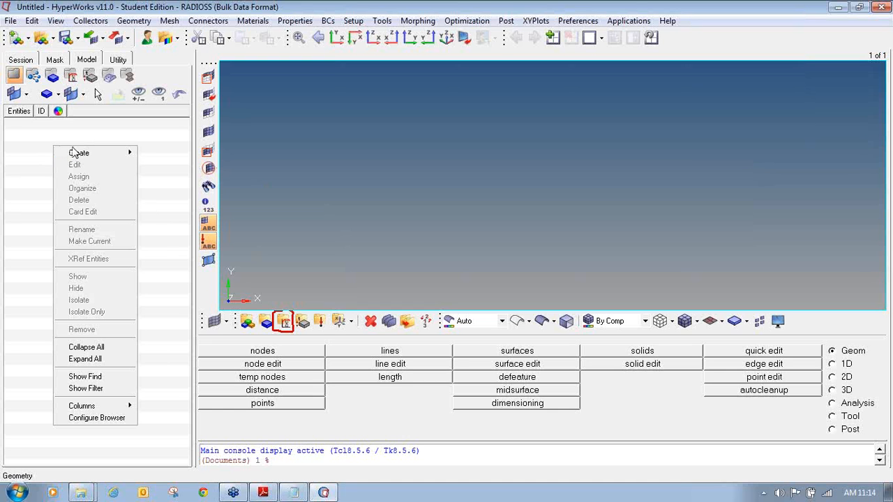
mouse_move(115, 152)
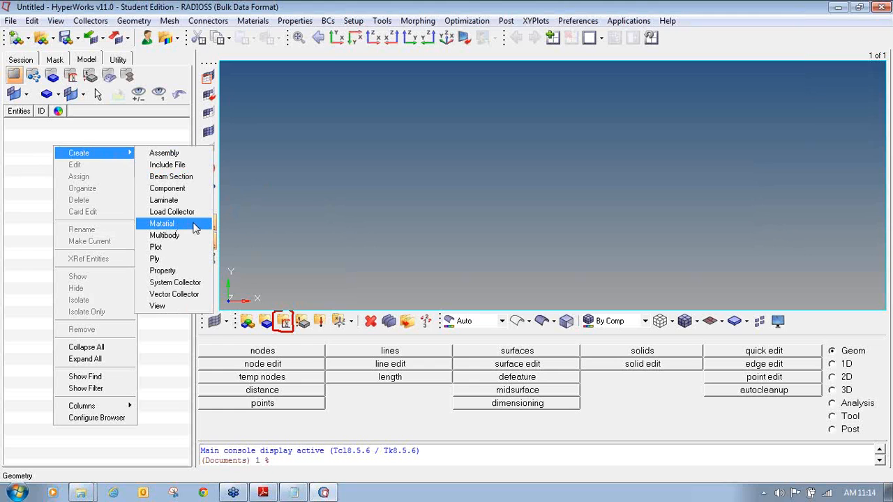
left_click(300, 247)
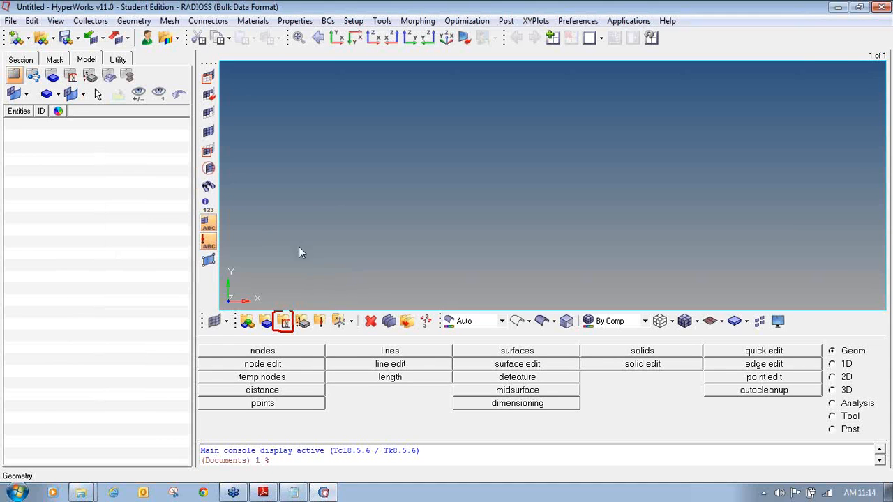
left_click(284, 321)
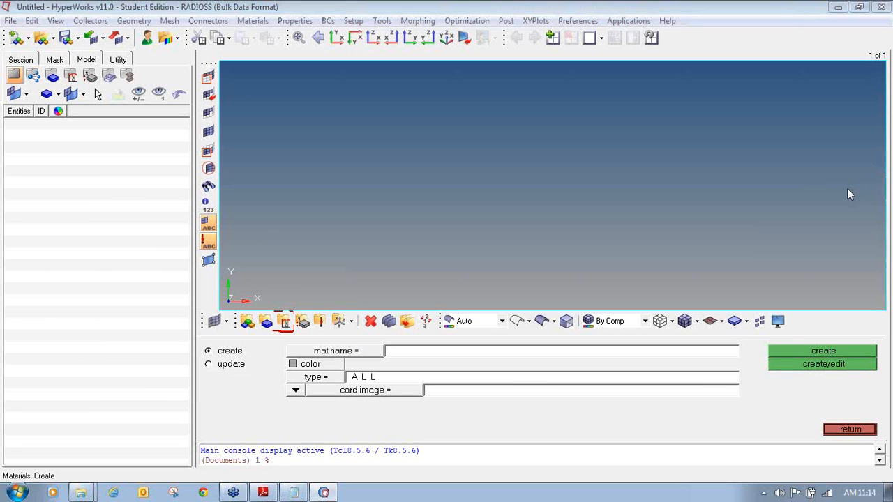
- Name the new material 'Steel' and give it an olive green colour
mouse_move(216, 345)
left_mouse_down()
mouse_move(218, 358)
mouse_move(245, 357)
mouse_move(249, 345)
mouse_move(203, 347)
left_mouse_up()
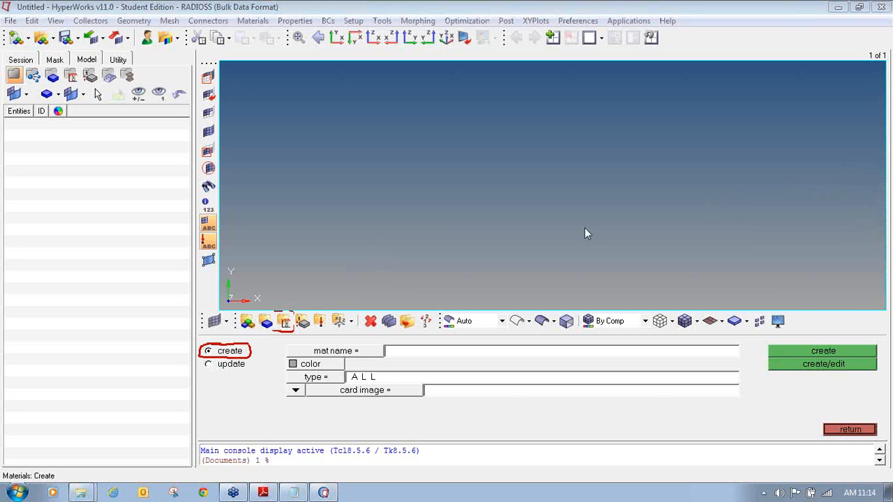
type("Steel")
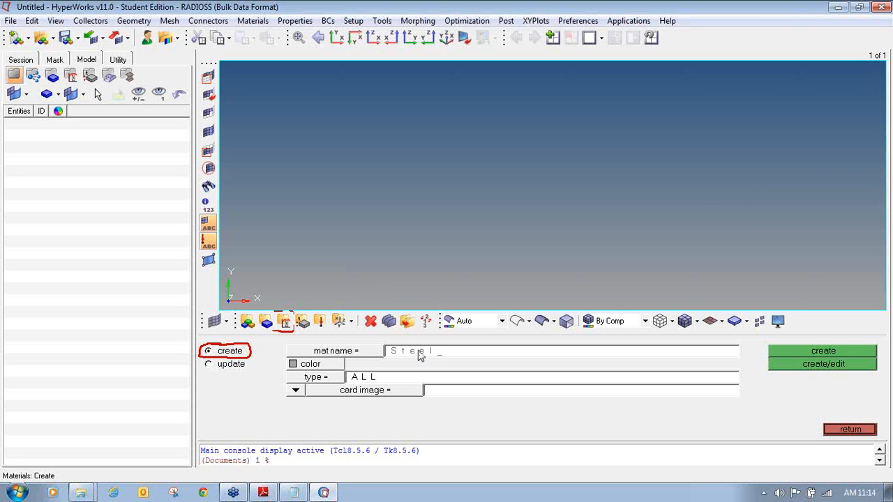
left_click(319, 368)
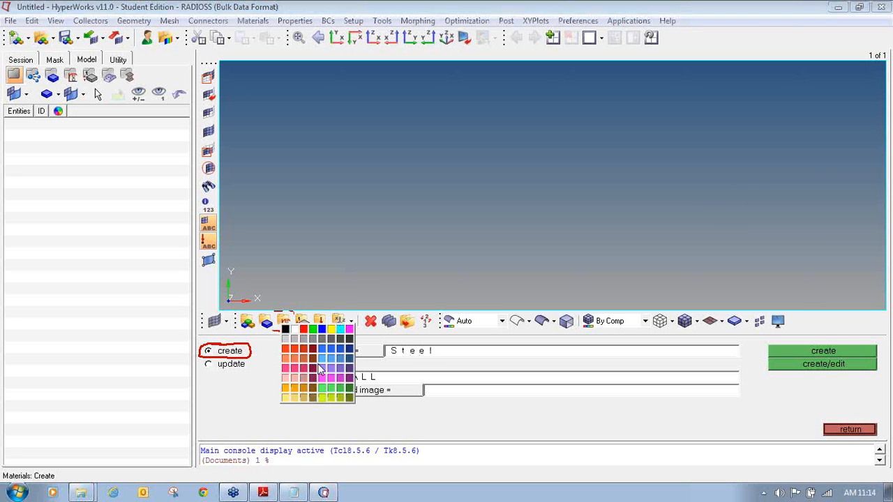
left_click(350, 399)
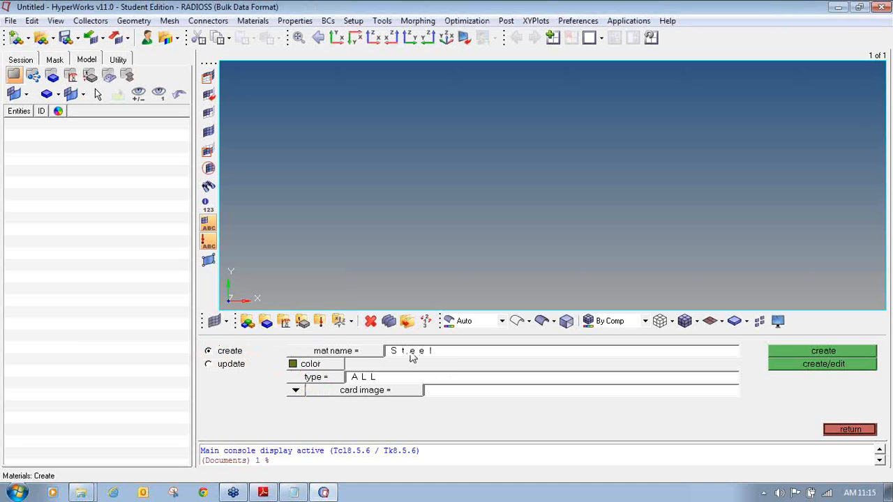
- Set the Steel material's type to ISOTROPIC and its card image to MAT1
left_click(332, 379)
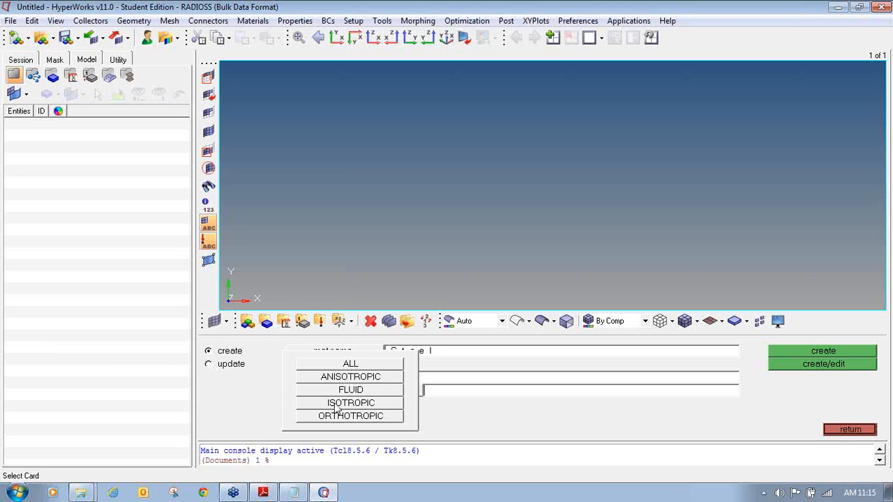
left_click(337, 405)
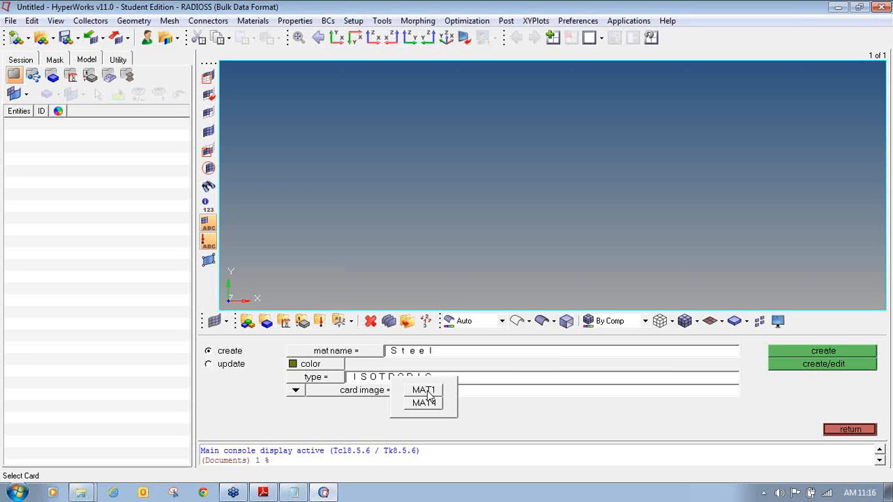
left_click(425, 390)
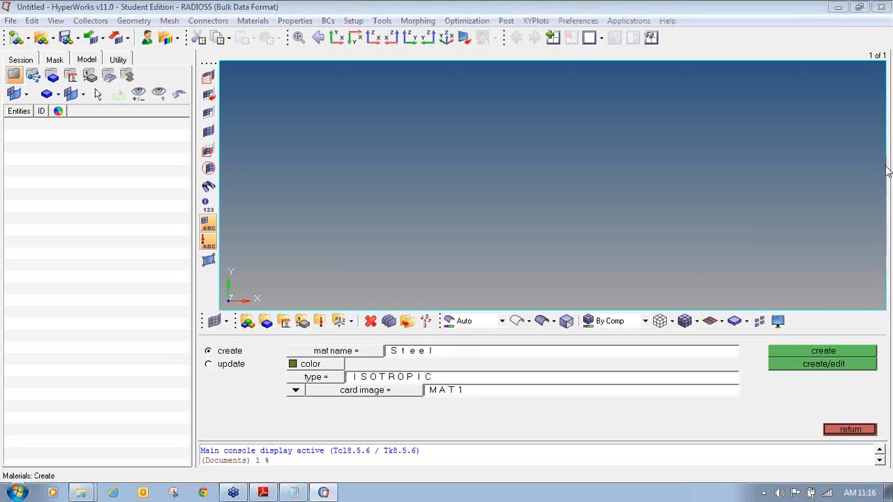
mouse_move(778, 356)
left_mouse_down()
mouse_move(768, 360)
mouse_move(796, 371)
mouse_move(874, 370)
mouse_move(878, 356)
mouse_move(795, 357)
left_mouse_up()
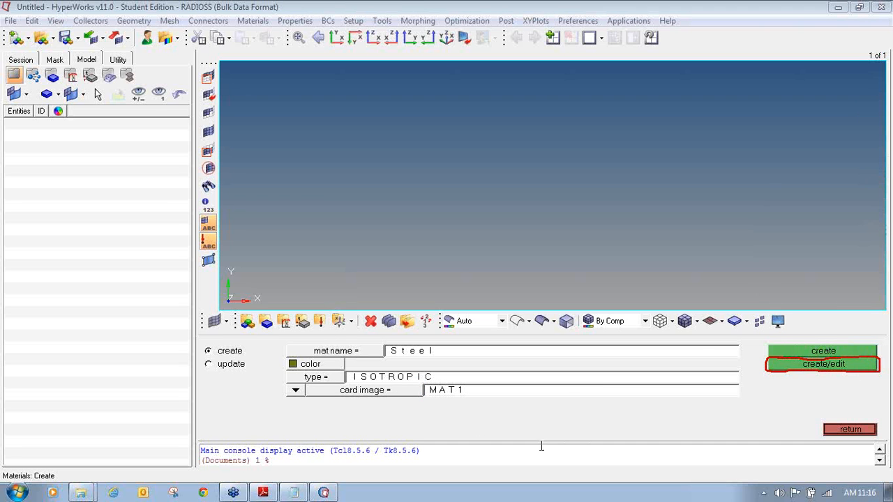
- Create the Steel material and open its MAT1 card to edit E, NU and RHO
left_click(791, 372)
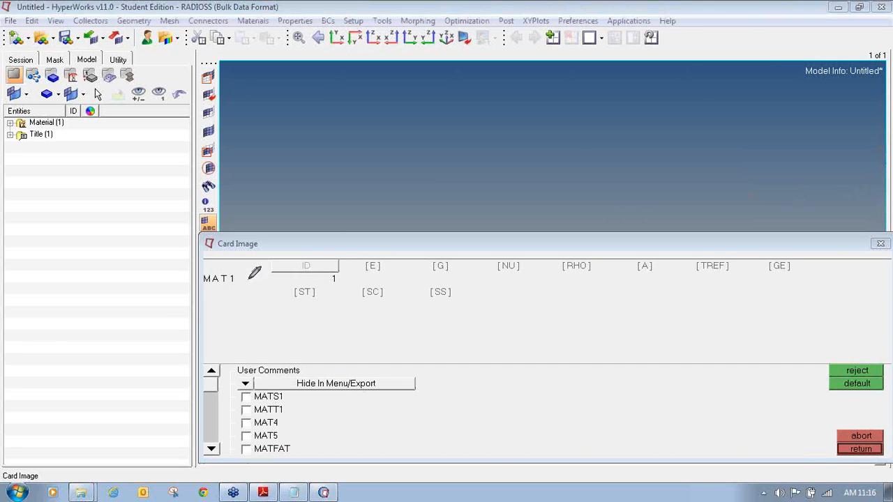
mouse_move(216, 232)
left_mouse_down()
mouse_move(204, 245)
mouse_move(257, 246)
mouse_move(253, 234)
mouse_move(217, 232)
left_mouse_up()
mouse_move(215, 268)
left_mouse_down()
mouse_move(203, 278)
mouse_move(222, 284)
mouse_move(242, 271)
mouse_move(204, 270)
left_mouse_up()
left_click(375, 267)
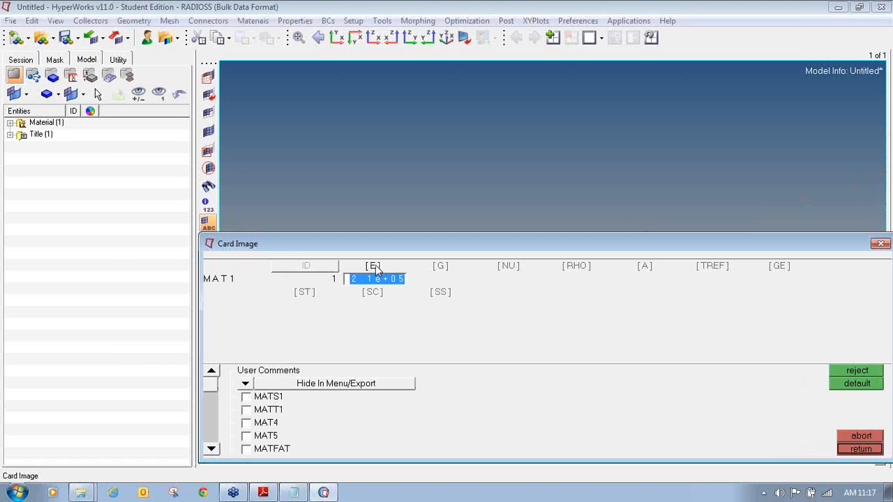
left_click(506, 268)
left_click(577, 268)
left_click(574, 355)
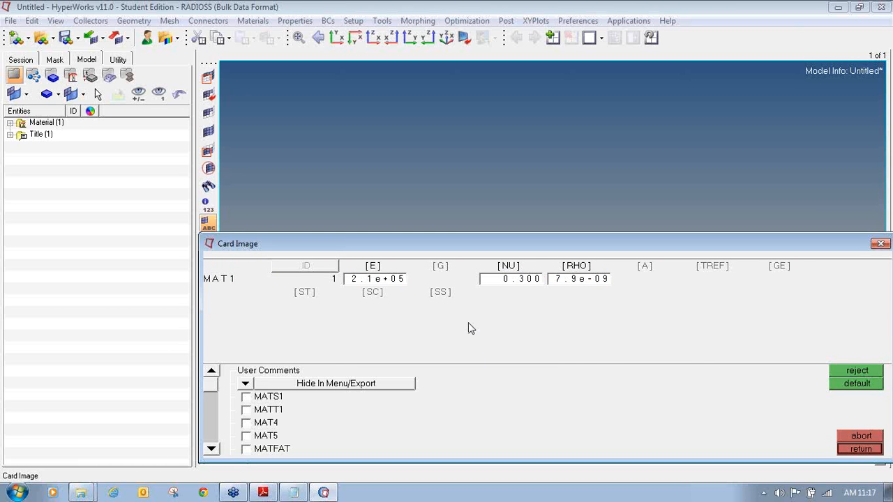
left_click(389, 284)
left_click(524, 282)
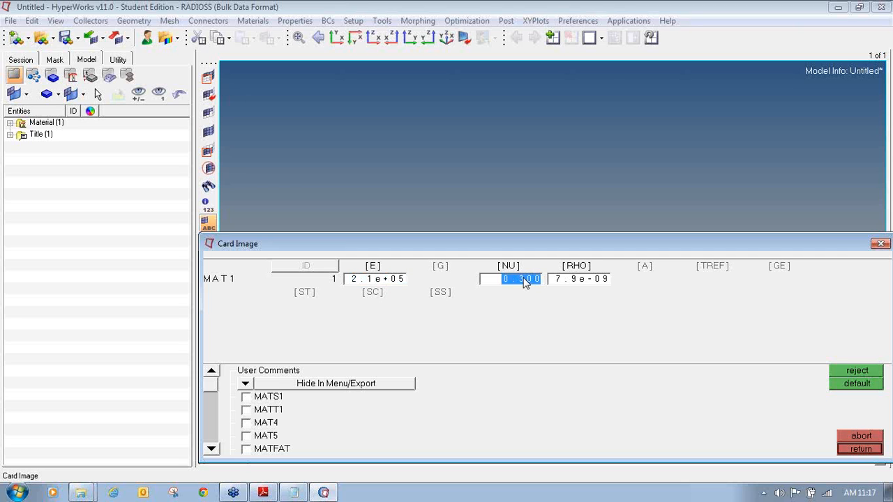
left_click(574, 282)
left_click(568, 355)
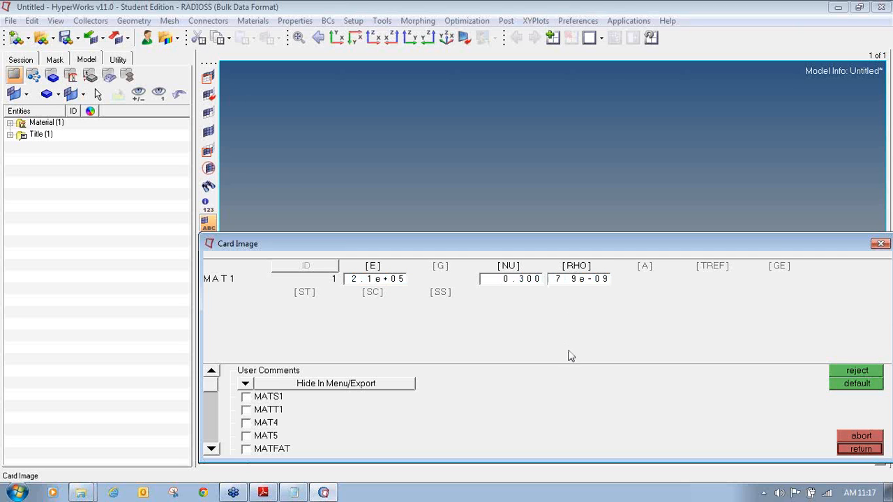
left_click(377, 281)
left_click(501, 372)
- Enter Young's modulus E as 2.1e+05 in the MAT1 card
key("BackSpace")
type("12.e-6")
key("Return")
left_click(389, 279)
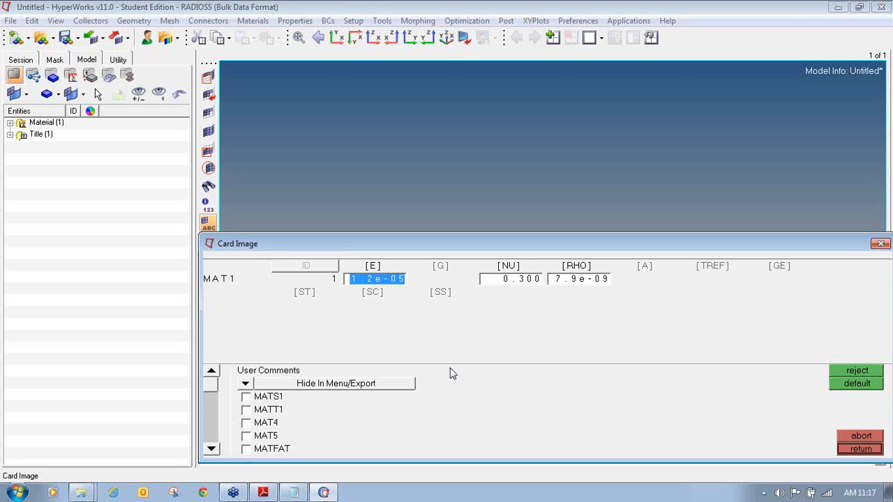
type("21.e-")
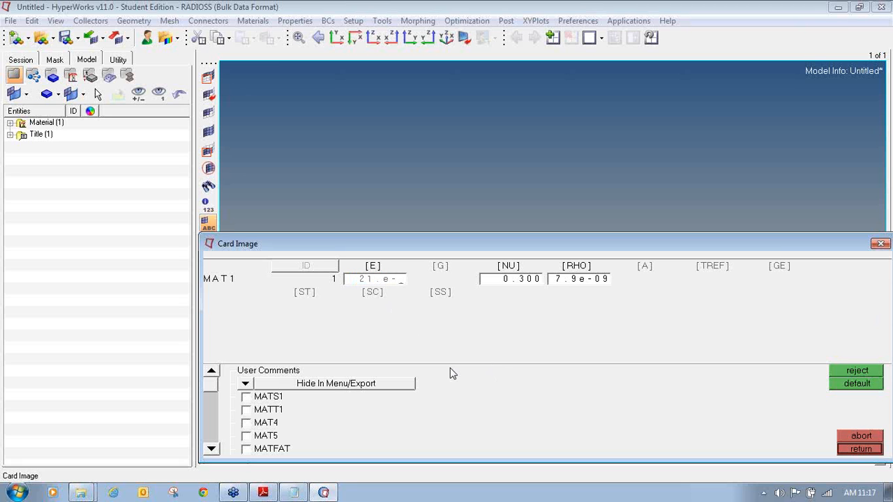
key("BackSpace")
type("+05")
key("Return")
- Correct the E entry so the card holds E 2.1e+05, NU 0.300, RHO 7.9e-09
double_click(400, 281)
left_click(369, 268)
left_click(373, 266)
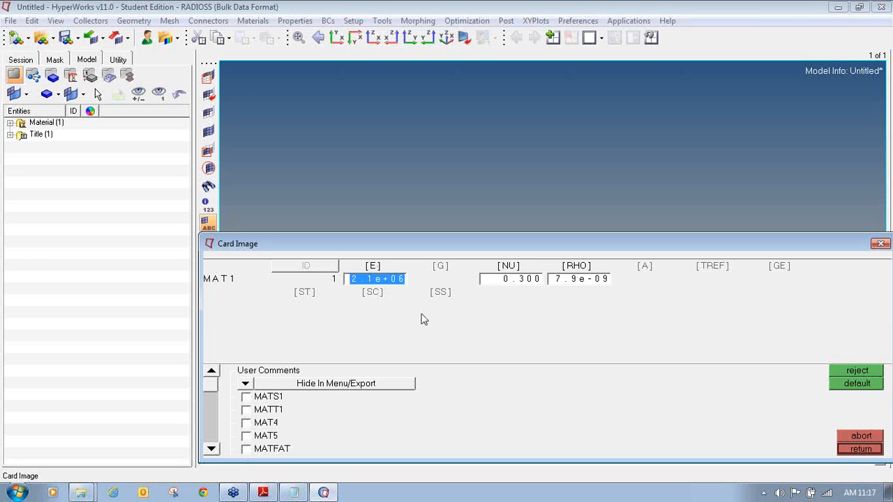
key("BackSpace")
type("2.")
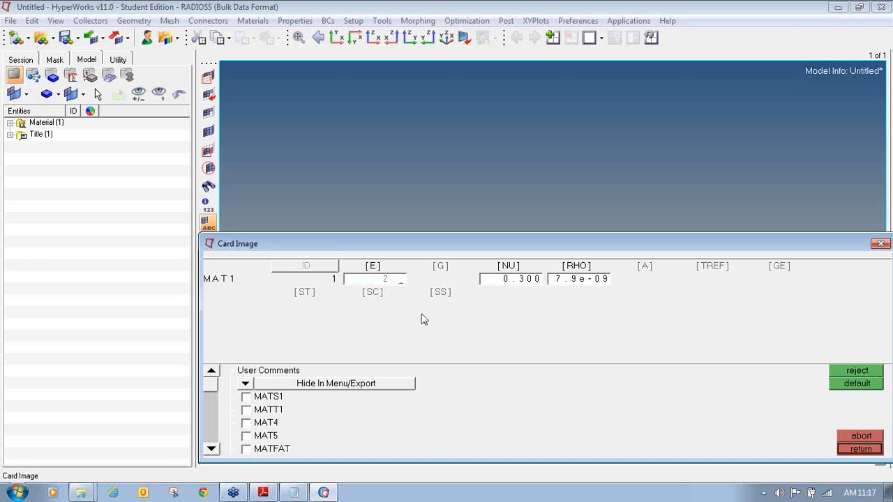
type("1")
key("BackSpace")
key("BackSpace")
type("1")
type("e")
type("4")
key("Return")
left_click(404, 279)
left_click(404, 279)
key("BackSpace")
key("Return")
left_click(885, 28)
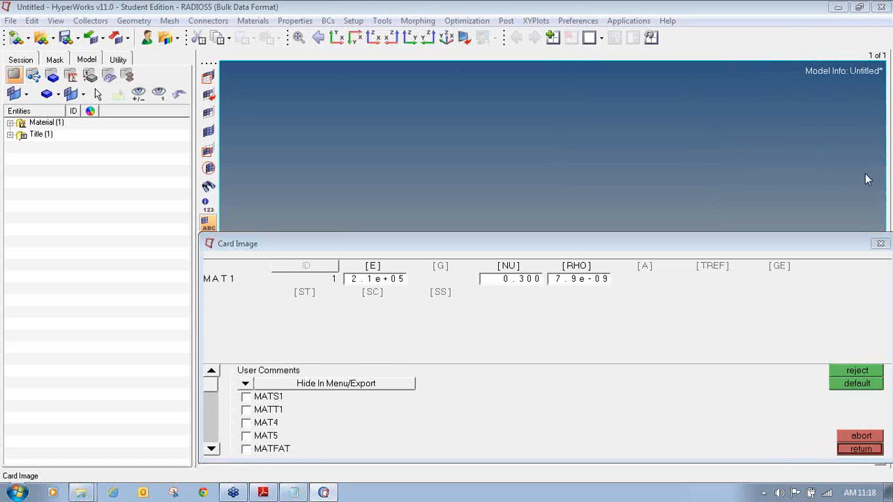
mouse_move(860, 441)
left_mouse_down()
mouse_move(834, 459)
mouse_move(889, 450)
mouse_move(880, 441)
mouse_move(848, 441)
left_mouse_up()
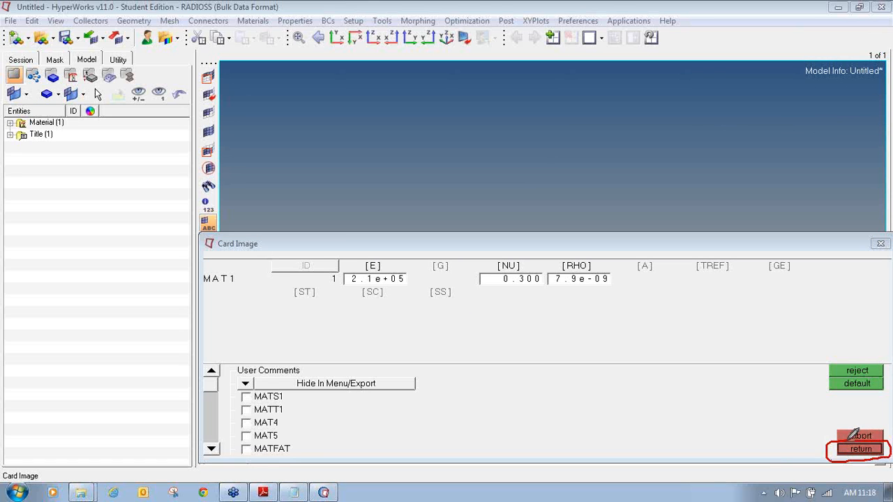
left_click(889, 162)
- Close the material card and panel, then expand Material in the model tree to show Steel, ID 1
left_click(861, 449)
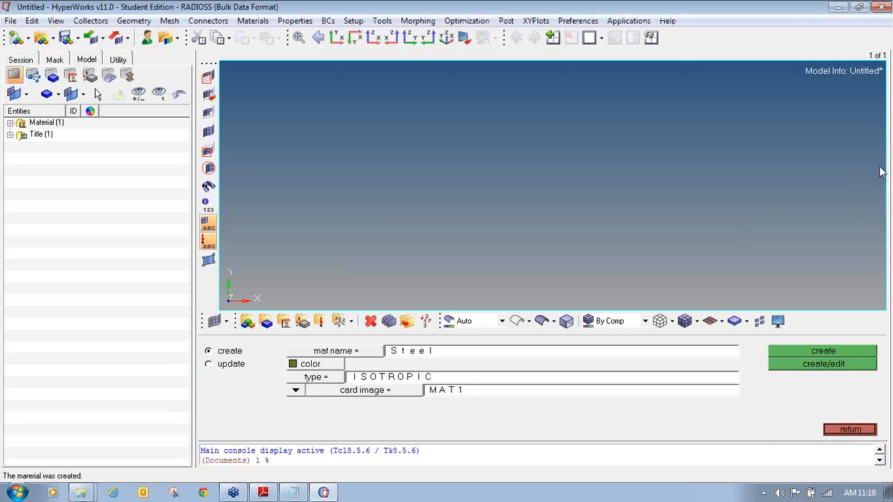
mouse_move(841, 418)
left_mouse_down()
mouse_move(824, 441)
mouse_move(882, 429)
mouse_move(885, 411)
left_mouse_up()
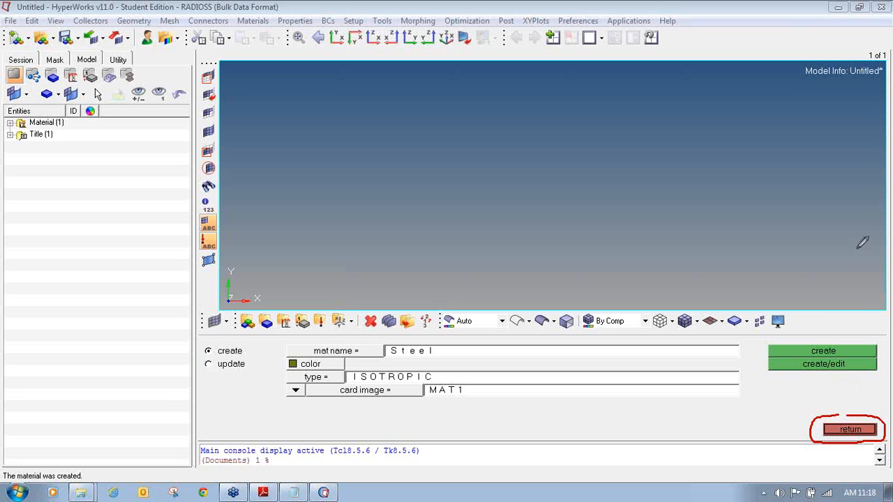
left_click(851, 429)
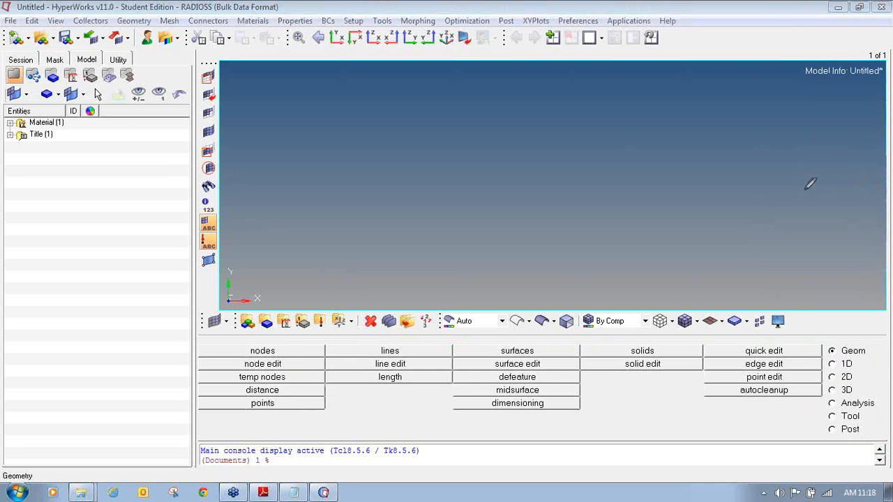
mouse_move(9, 115)
left_mouse_down()
mouse_move(24, 129)
mouse_move(63, 128)
mouse_move(70, 119)
mouse_move(33, 116)
left_mouse_up()
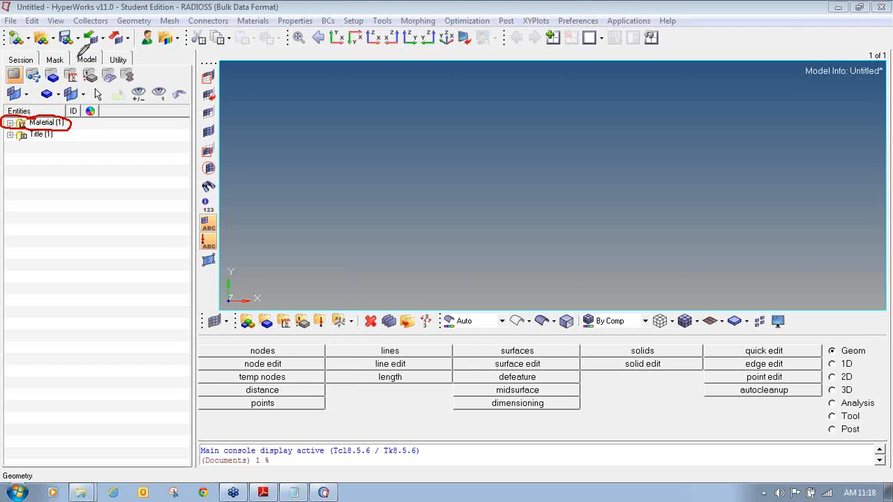
mouse_move(91, 47)
left_mouse_down()
mouse_move(81, 70)
mouse_move(105, 57)
mouse_move(88, 45)
left_mouse_up()
left_click(90, 59)
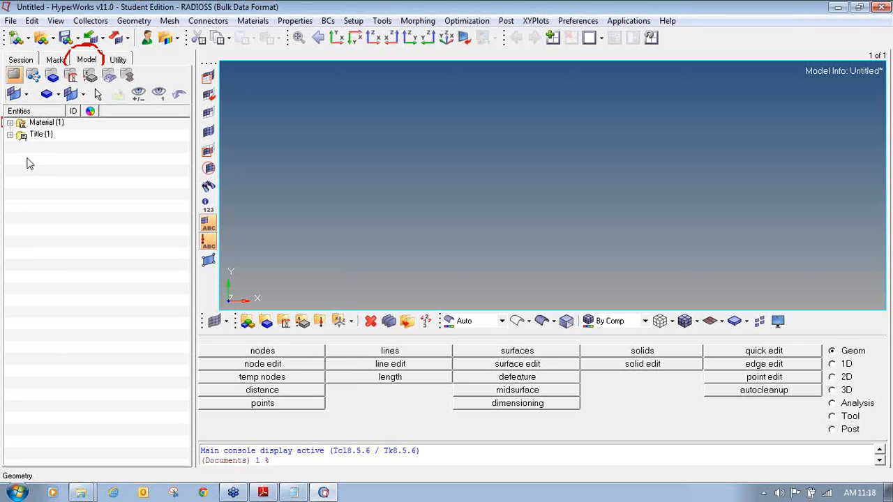
left_click(11, 123)
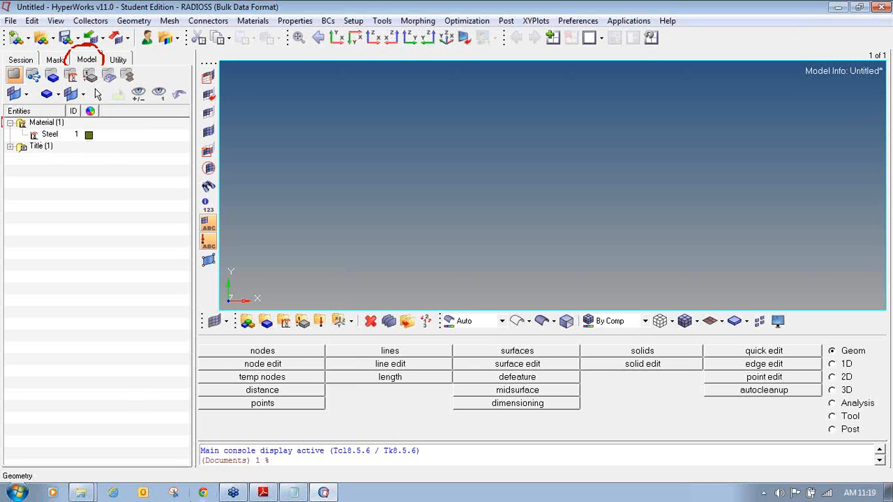
- Mark the Material Collector line in the Notepad notes as 'created', then return to HyperMesh
left_click(293, 493)
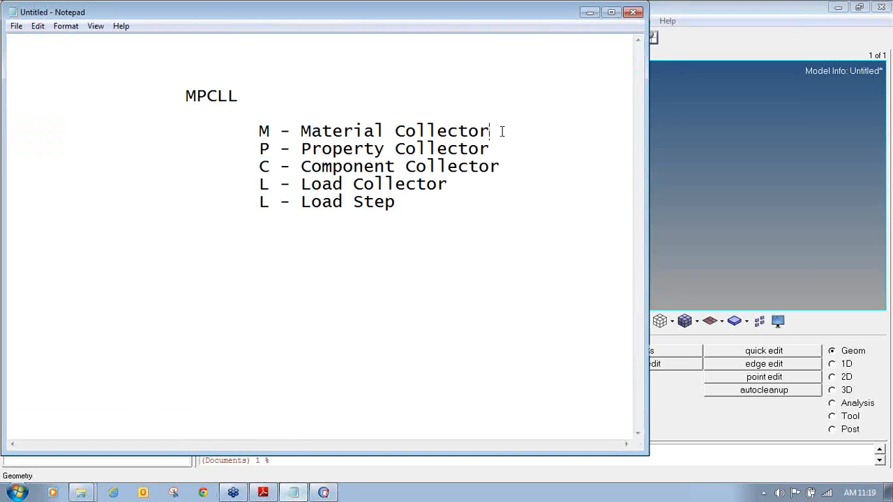
type("created")
left_click(511, 148)
left_click(701, 179)
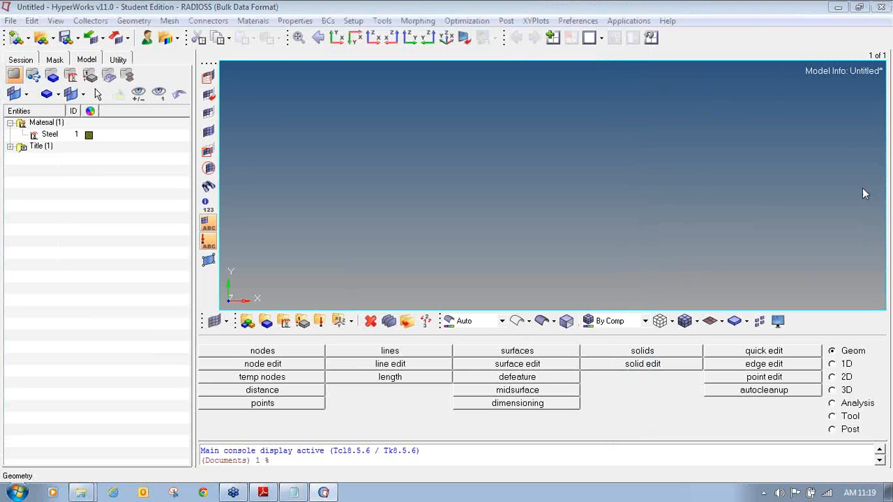
mouse_move(309, 312)
left_mouse_down()
mouse_move(291, 321)
mouse_move(301, 333)
mouse_move(313, 330)
mouse_move(318, 311)
mouse_move(301, 312)
left_mouse_up()
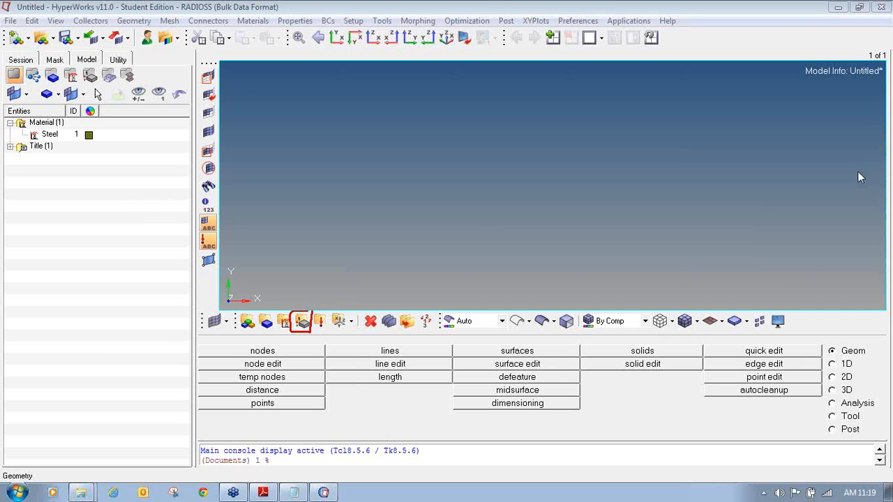
right_click(43, 187)
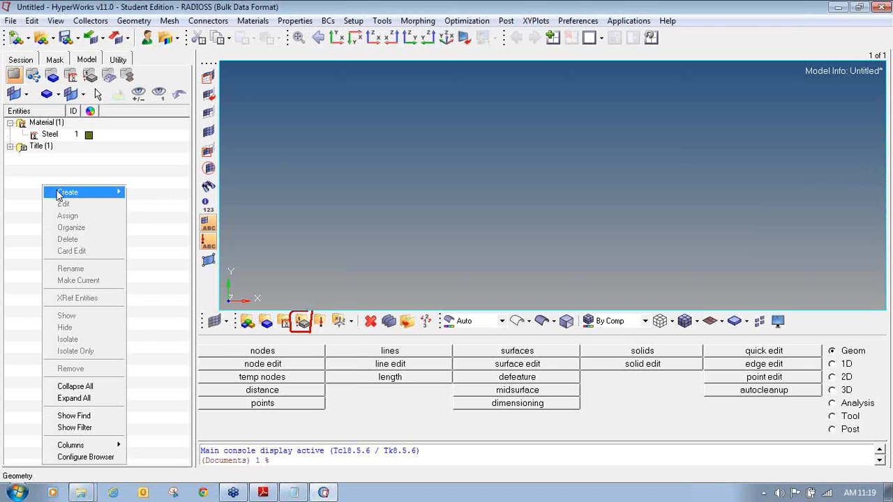
mouse_move(87, 195)
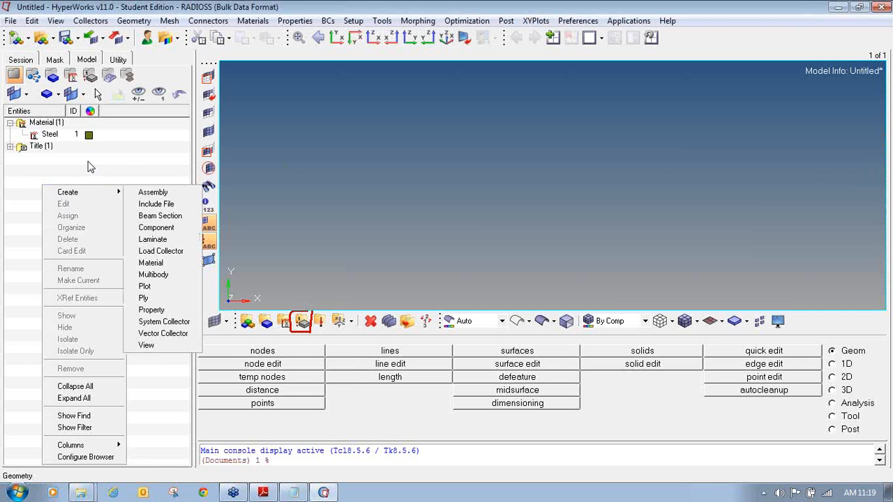
right_click(89, 164)
mouse_move(118, 176)
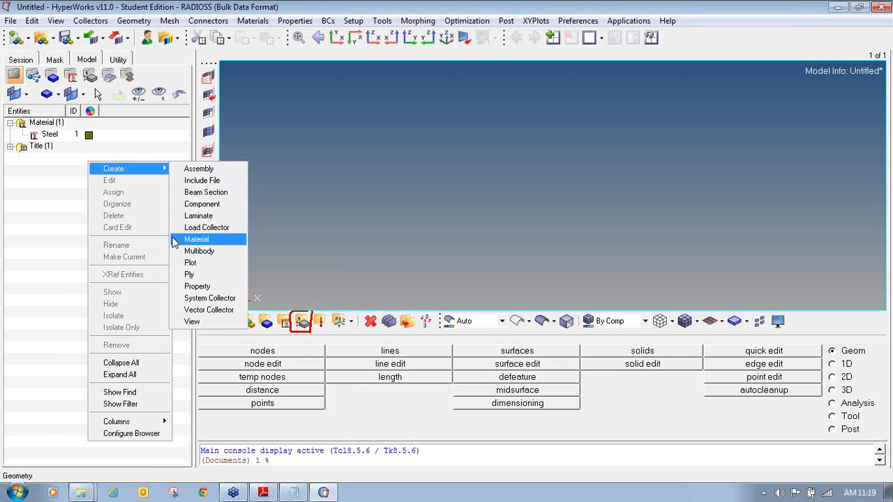
left_click(178, 286)
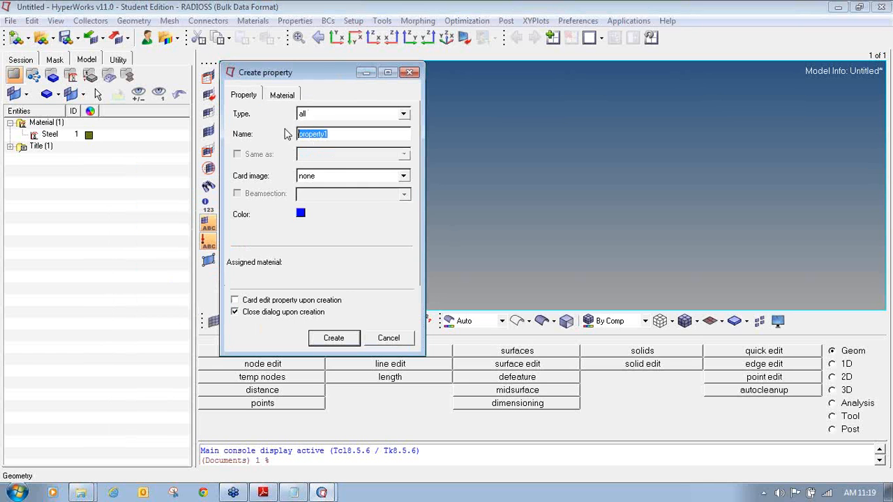
left_click(380, 341)
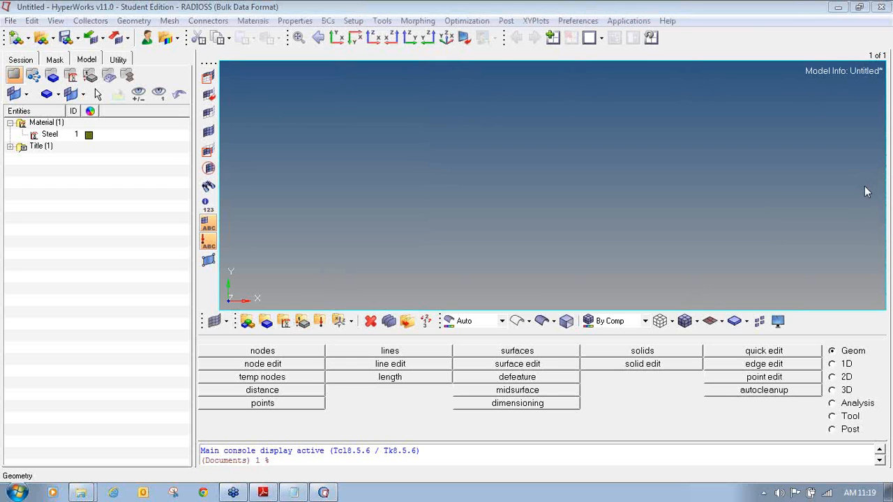
mouse_move(297, 309)
left_mouse_down()
mouse_move(304, 334)
mouse_move(319, 304)
mouse_move(309, 295)
mouse_move(296, 308)
left_mouse_up()
left_click(303, 325)
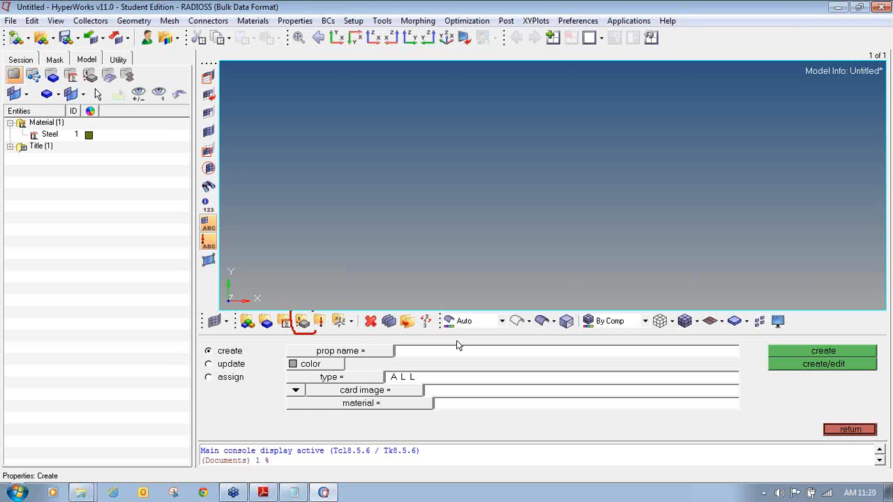
left_click(874, 429)
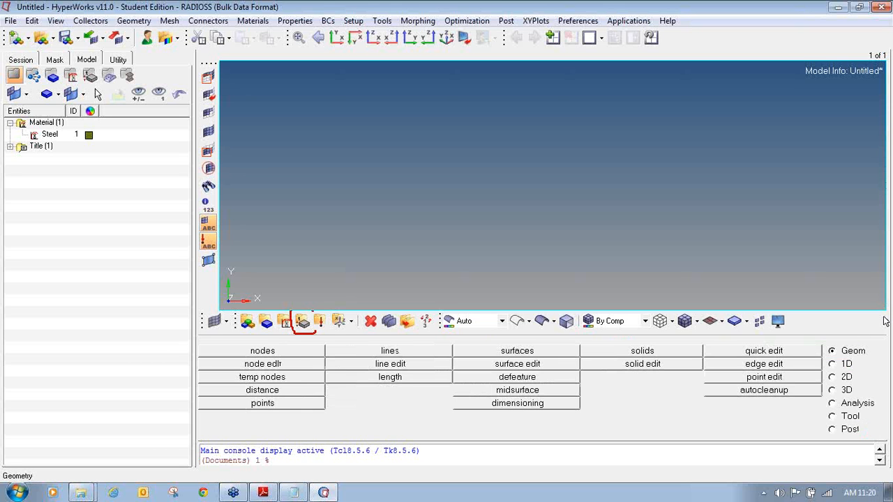
- Switch the main menu to the 1D elements page
left_click(833, 363)
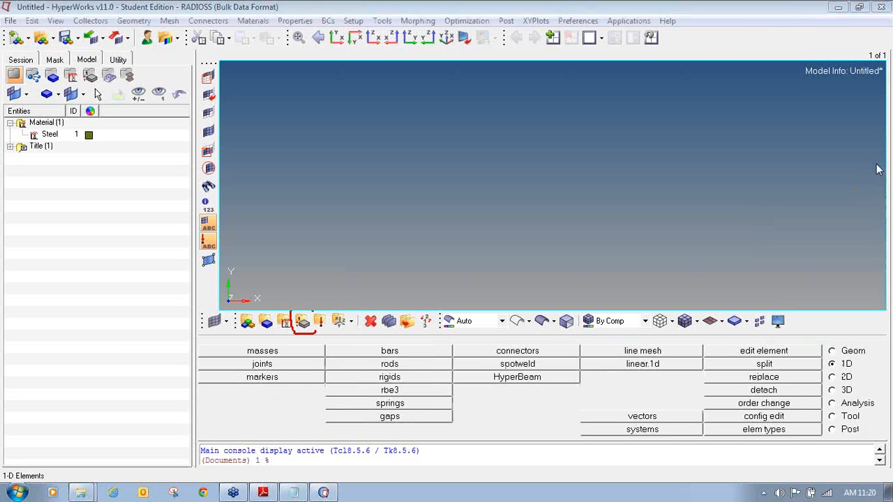
mouse_move(852, 356)
left_mouse_down()
mouse_move(825, 360)
mouse_move(846, 374)
mouse_move(861, 352)
left_mouse_up()
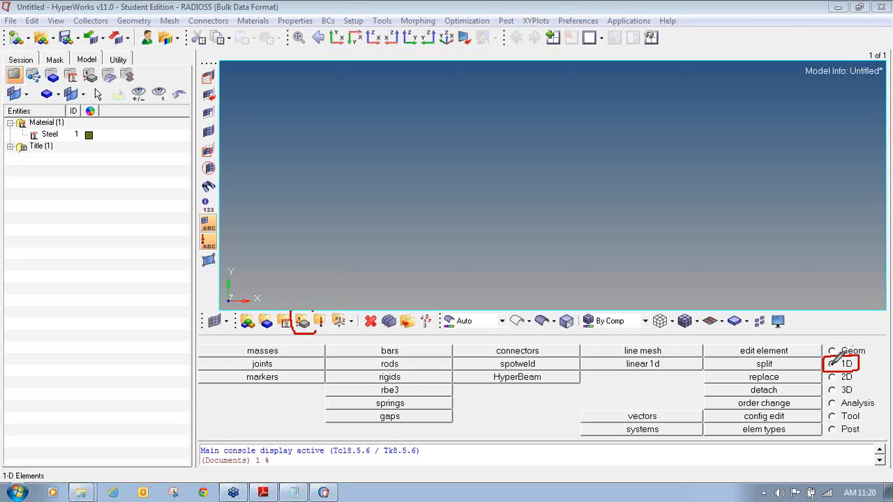
mouse_move(504, 369)
left_mouse_down()
mouse_move(455, 374)
mouse_move(534, 384)
mouse_move(578, 384)
mouse_move(583, 373)
mouse_move(501, 370)
left_mouse_up()
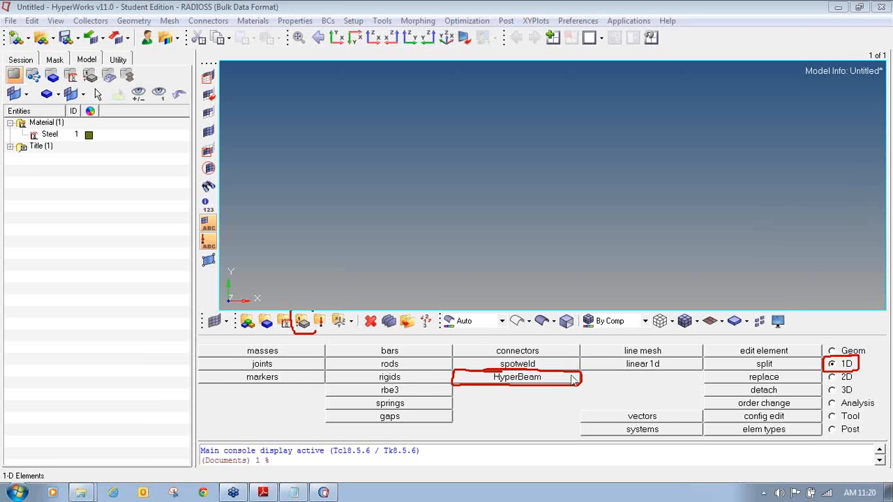
- Open the HyperBeam cross-section tool and choose to build a standard section
left_click(541, 381)
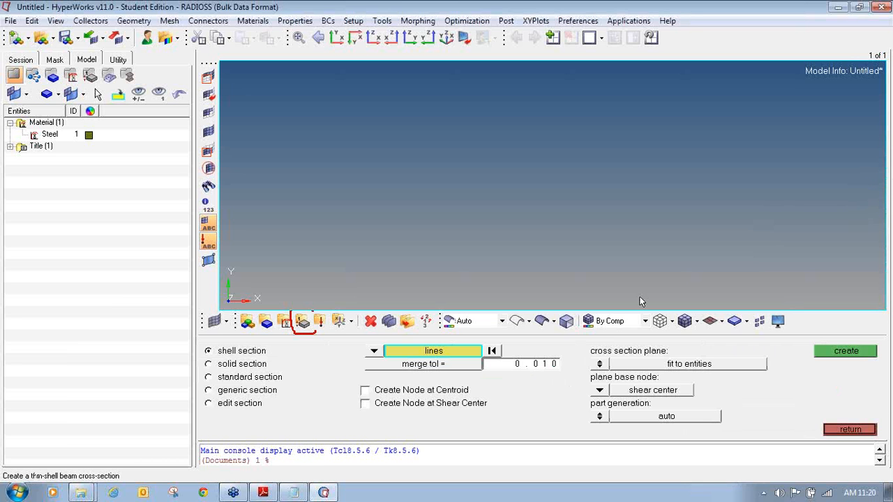
left_click(880, 170)
left_click(868, 197)
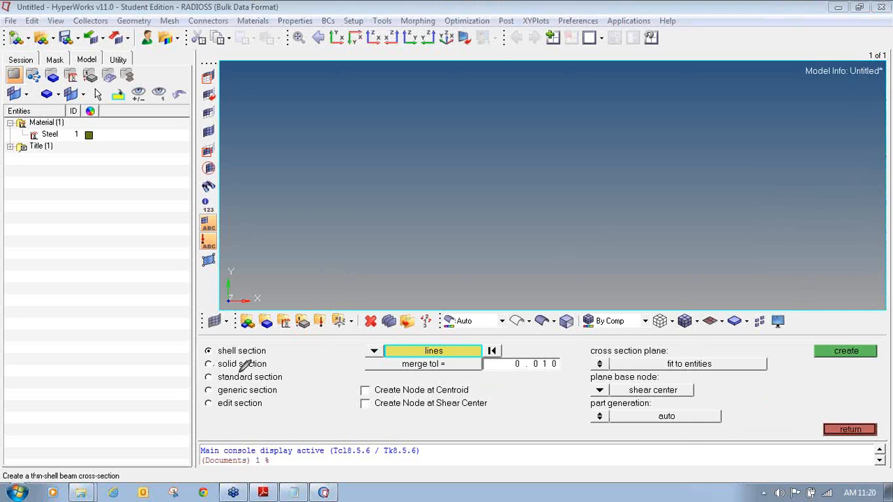
mouse_move(209, 370)
left_mouse_down()
mouse_move(207, 382)
mouse_move(272, 383)
mouse_move(286, 382)
mouse_move(288, 370)
mouse_move(202, 377)
left_mouse_up()
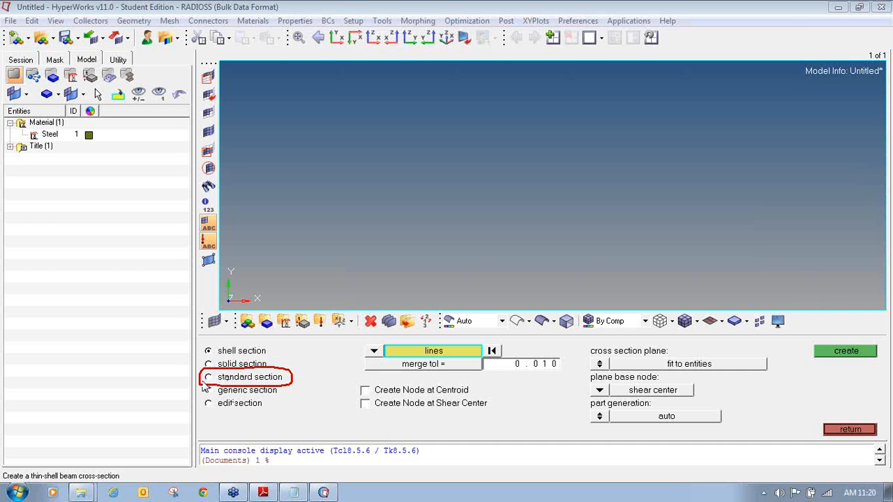
left_click(234, 378)
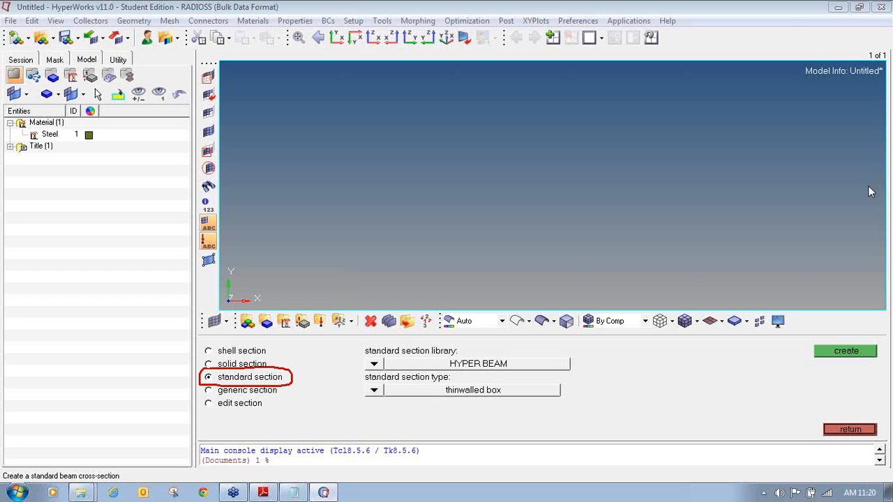
- Set the standard section library to HYPER BEAM and the section type to solid circle
mouse_move(392, 340)
left_mouse_down()
mouse_move(368, 342)
mouse_move(356, 358)
mouse_move(566, 365)
mouse_move(498, 342)
mouse_move(391, 337)
left_mouse_up()
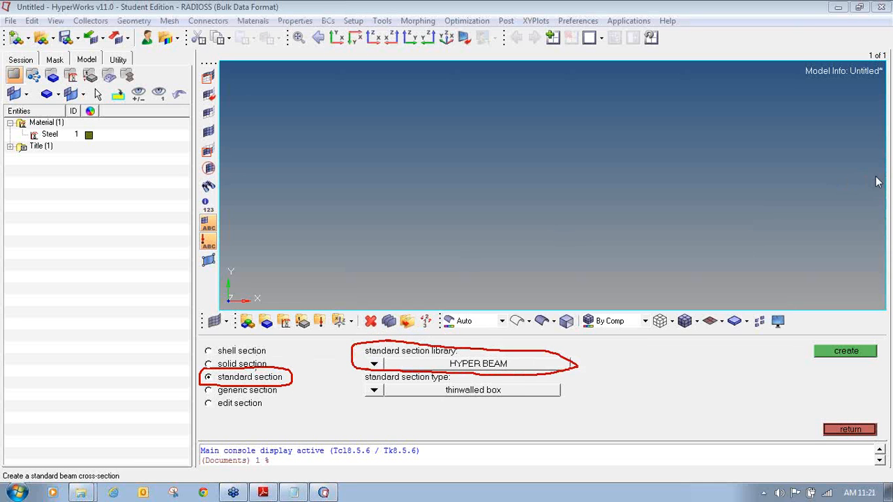
left_click(374, 365)
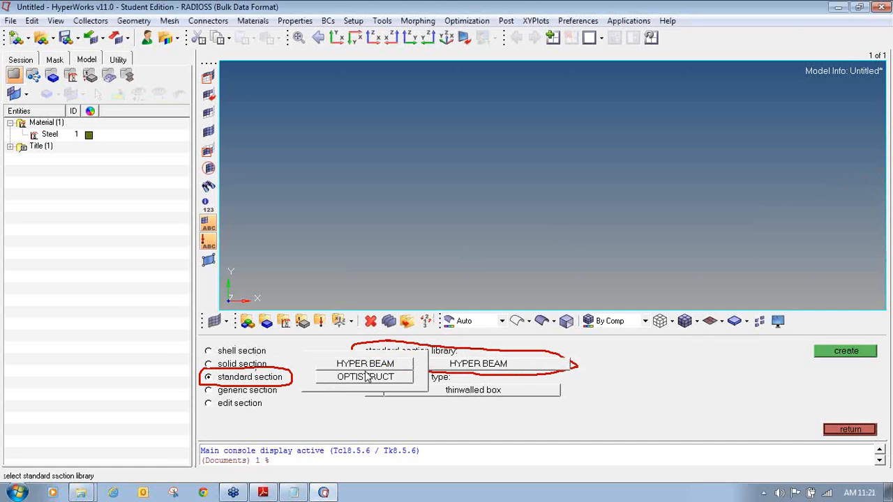
left_click(374, 363)
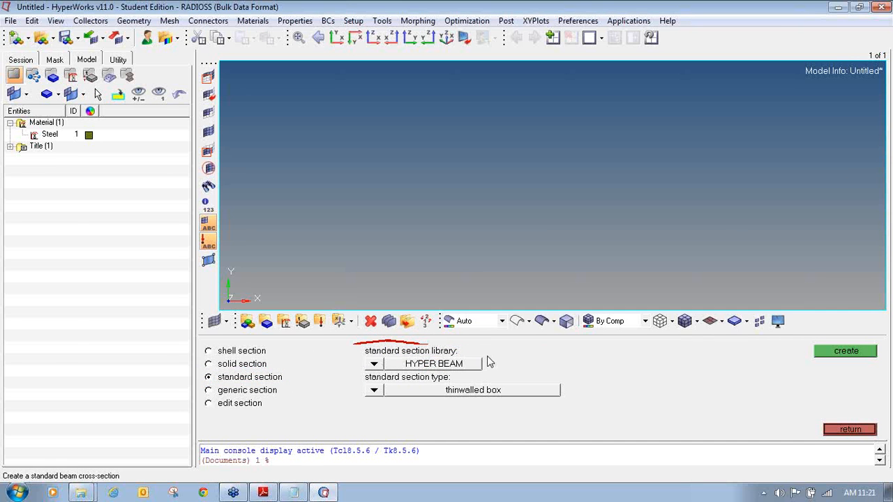
left_click(374, 390)
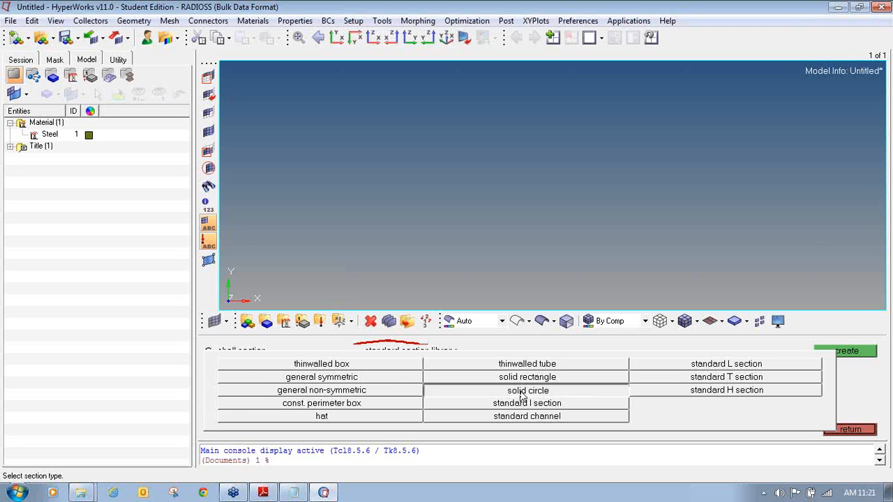
left_click(522, 392)
left_click(881, 174)
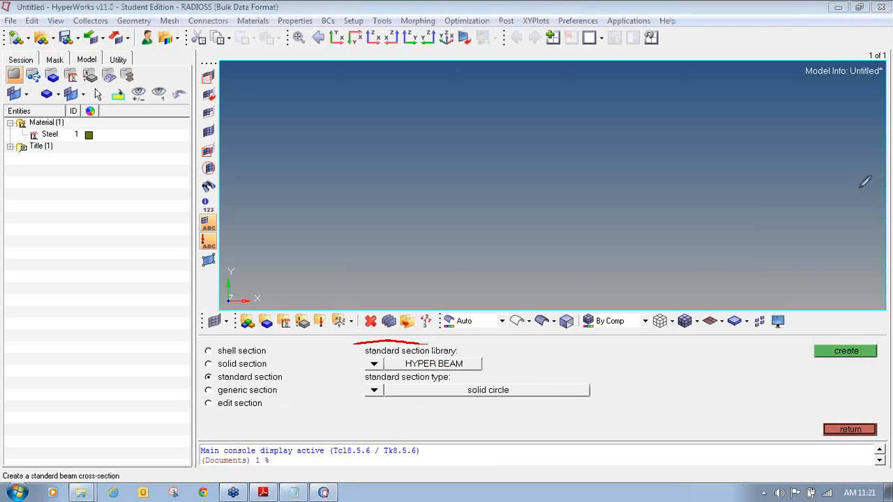
mouse_move(382, 372)
left_mouse_down()
mouse_move(365, 374)
mouse_move(386, 401)
mouse_move(593, 399)
mouse_move(547, 372)
mouse_move(409, 370)
mouse_move(363, 382)
mouse_move(385, 397)
mouse_move(375, 382)
left_mouse_up()
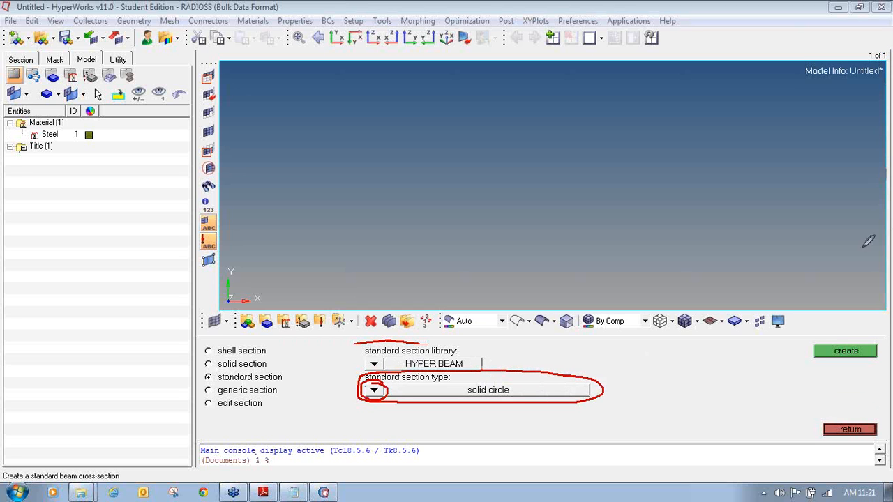
mouse_move(839, 342)
left_mouse_down()
mouse_move(812, 341)
mouse_move(841, 366)
mouse_move(883, 356)
mouse_move(878, 342)
mouse_move(847, 340)
left_mouse_up()
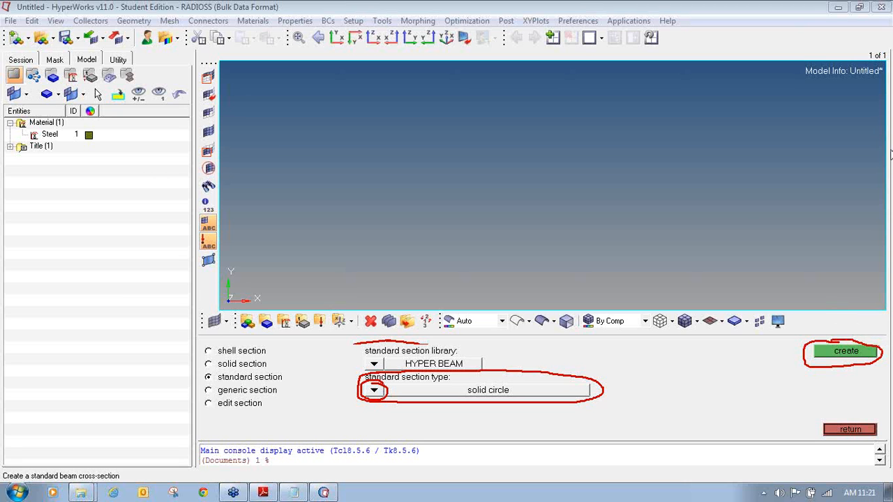
- Create a solid circle standard section in HyperBeam and look over its default dimensions
left_click(844, 354)
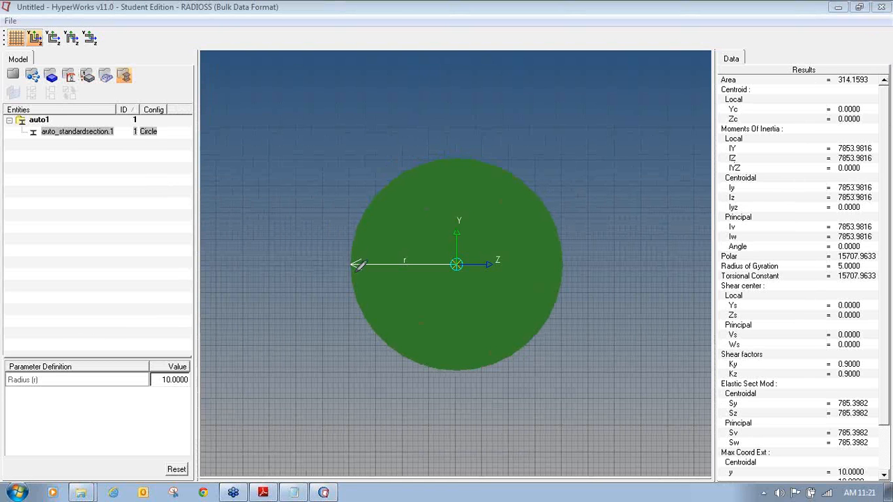
mouse_move(145, 385)
left_mouse_down()
mouse_move(159, 395)
mouse_move(195, 388)
mouse_move(198, 361)
mouse_move(165, 354)
mouse_move(149, 389)
left_mouse_up()
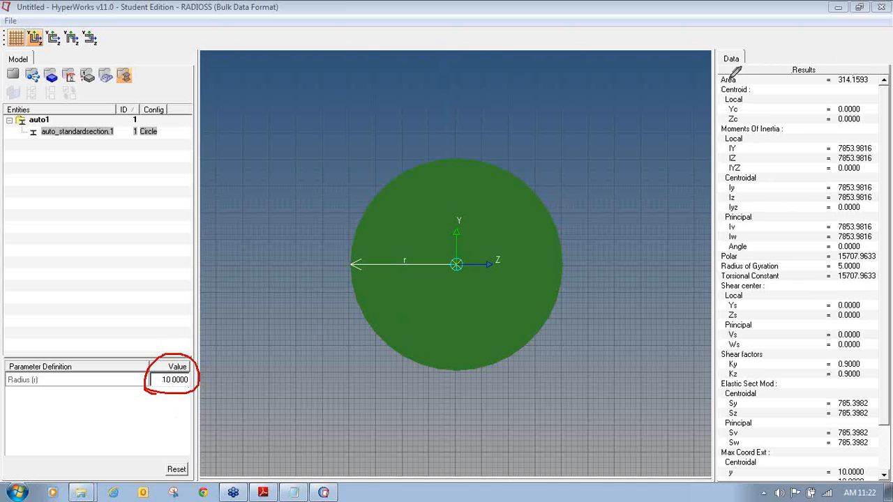
mouse_move(866, 70)
left_mouse_down()
mouse_move(837, 72)
mouse_move(853, 88)
mouse_move(873, 77)
left_mouse_up()
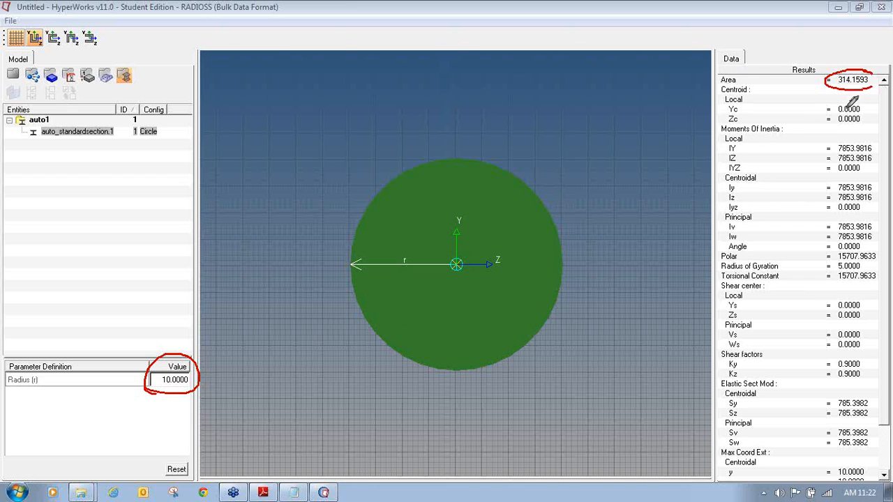
left_click_drag(722, 134, 776, 134)
left_click_drag(726, 183, 758, 184)
left_click_drag(725, 222, 755, 222)
left_click_drag(722, 270, 779, 271)
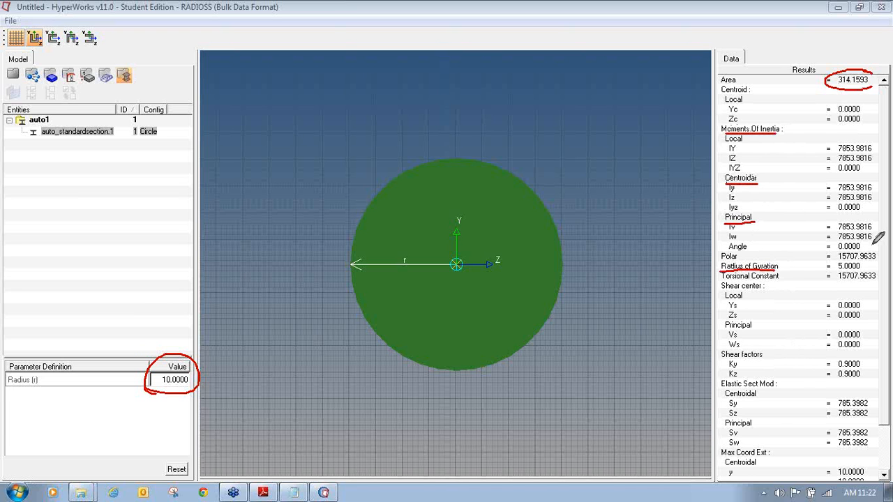
left_click_drag(723, 433, 757, 433)
left_click_drag(727, 467, 762, 466)
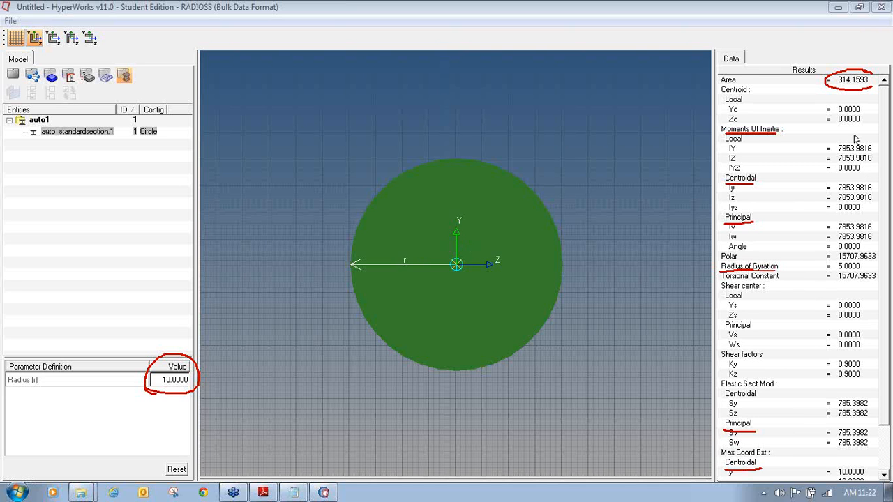
- Set the radius to 50 and check area 7853.9816 and inertias 4908738.5212 in Results
double_click(172, 386)
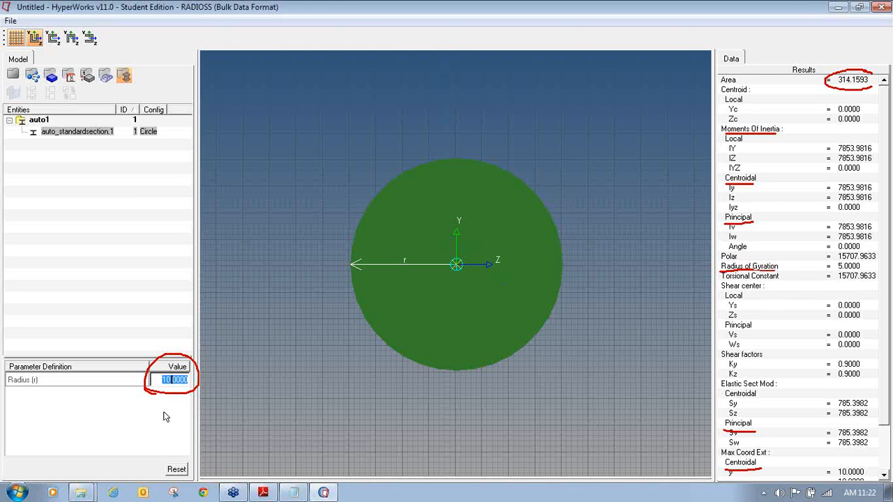
type("50")
key("Return")
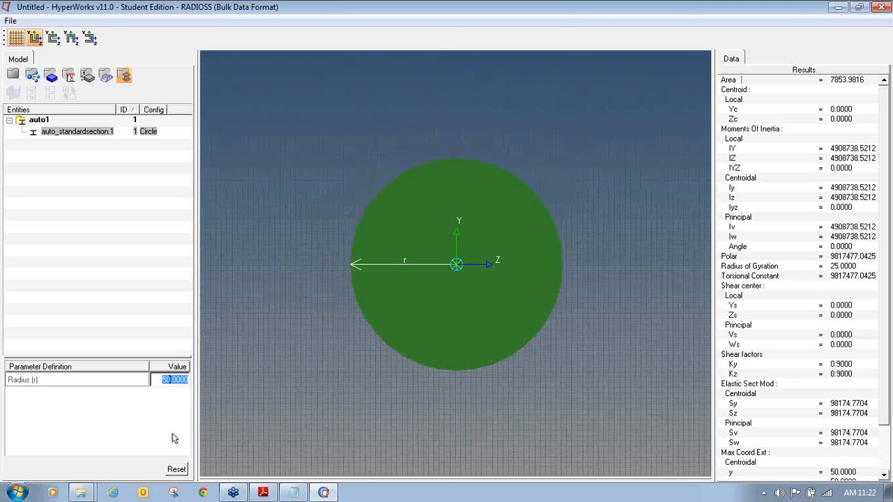
left_click(889, 164)
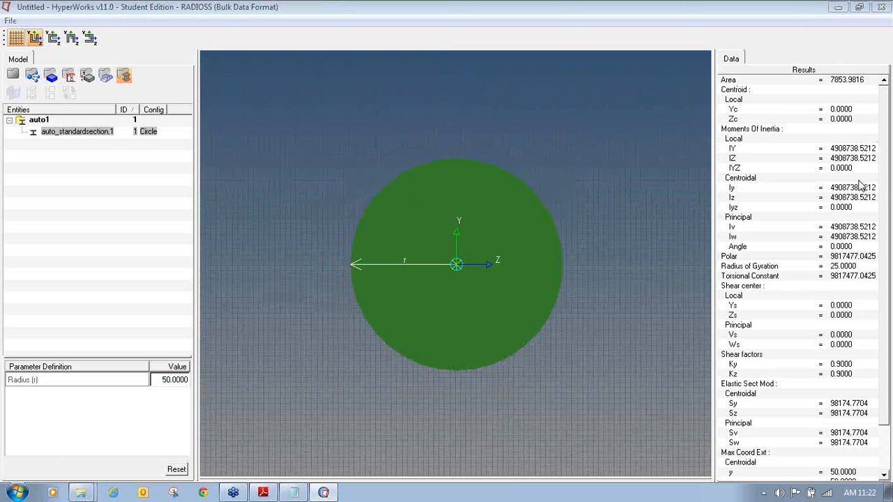
left_click_drag(829, 89, 863, 89)
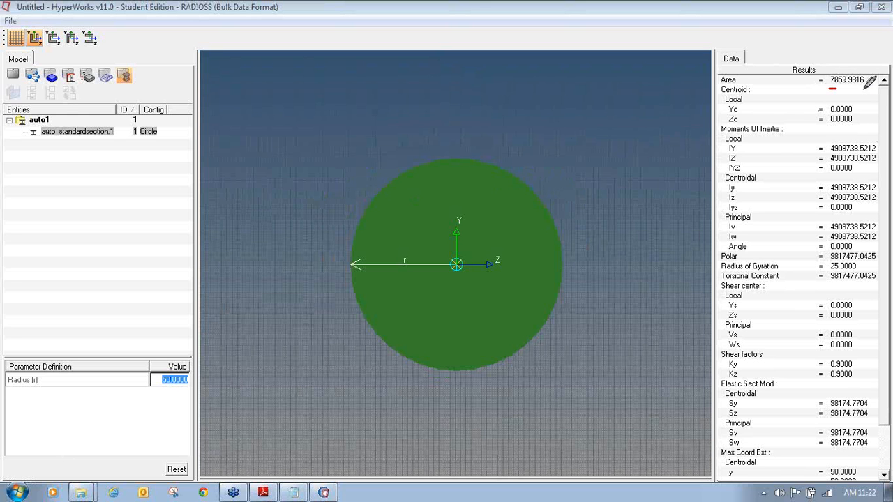
left_click_drag(723, 134, 779, 135)
mouse_move(831, 154)
left_mouse_down()
mouse_move(876, 153)
mouse_move(841, 163)
mouse_move(875, 162)
left_mouse_up()
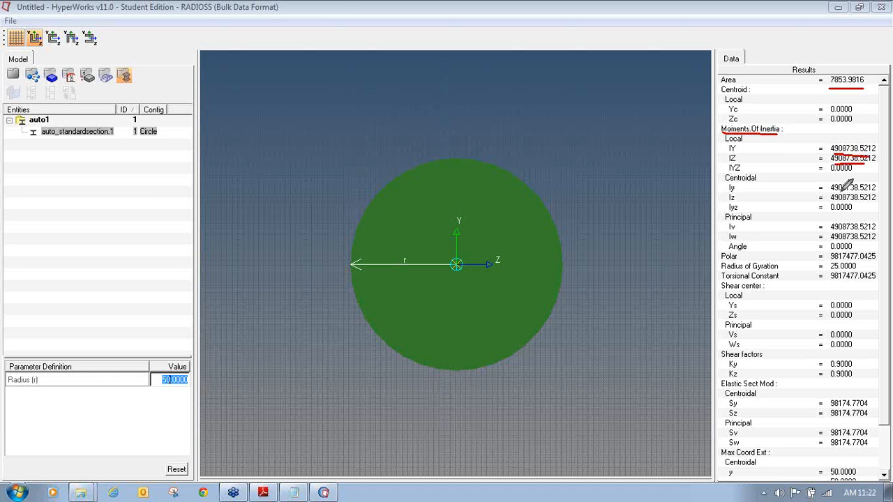
mouse_move(833, 191)
left_mouse_down()
mouse_move(875, 190)
mouse_move(848, 201)
mouse_move(870, 202)
left_mouse_up()
mouse_move(832, 231)
left_mouse_down()
mouse_move(873, 231)
mouse_move(853, 241)
mouse_move(877, 241)
left_mouse_up()
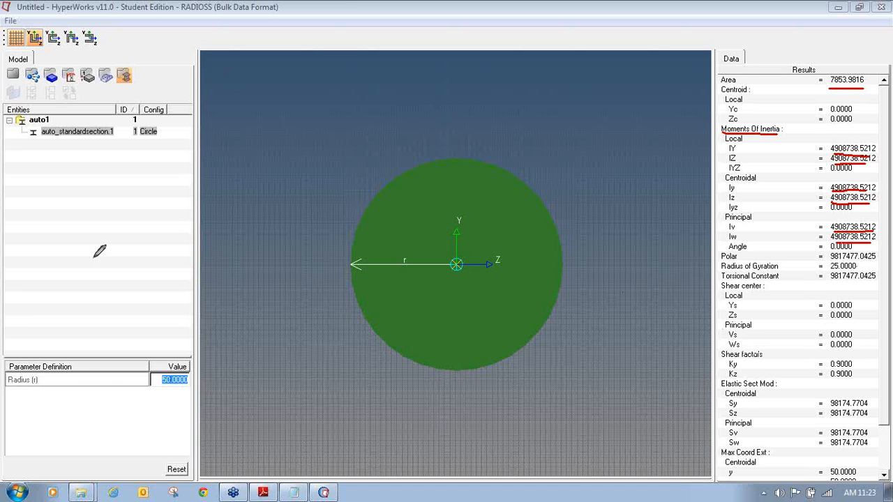
left_click(883, 68)
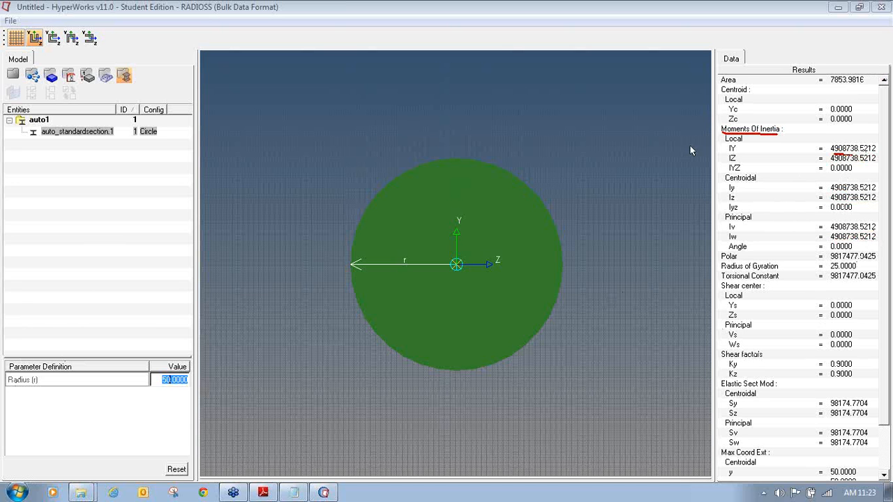
- Rename the auto1 collector to circular_section_R_50, keeping it after a cancelled delete
right_click(39, 124)
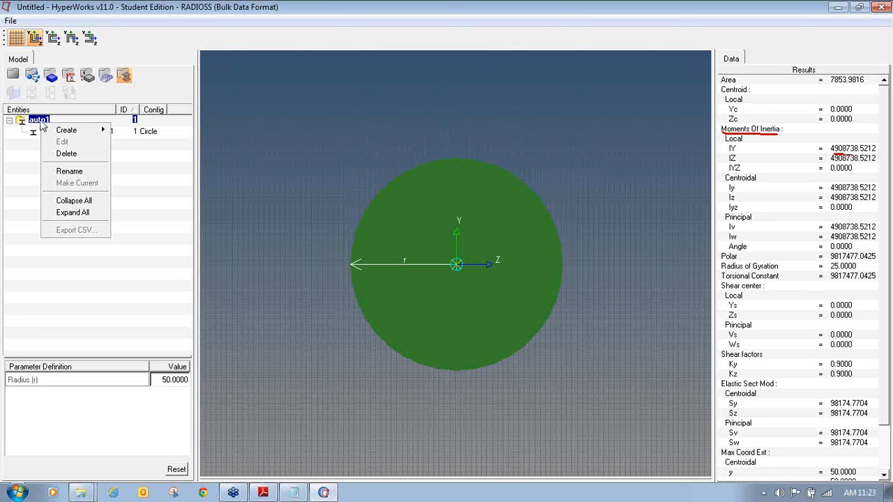
left_click(69, 171)
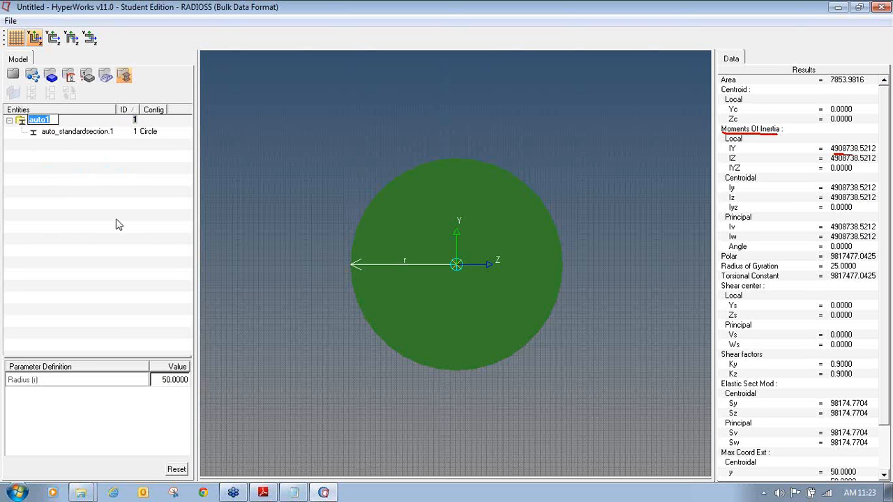
type("circular_sect")
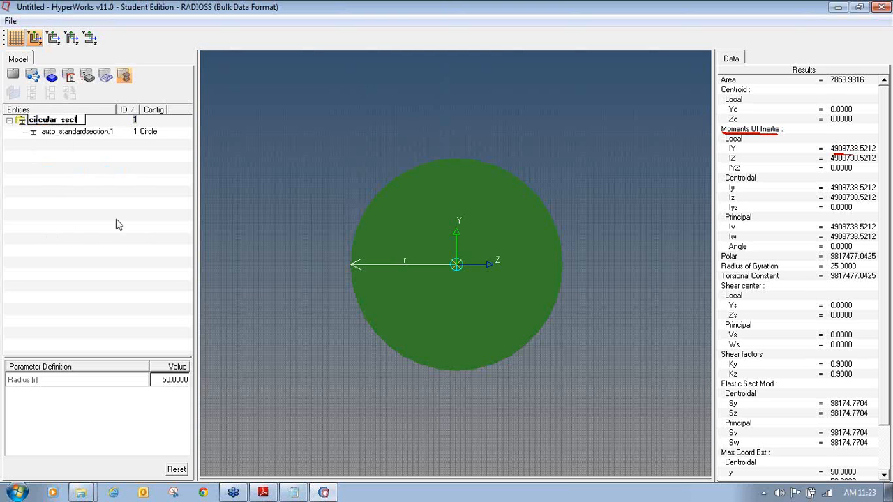
type("ion_R_50")
key("Return")
left_click(118, 225)
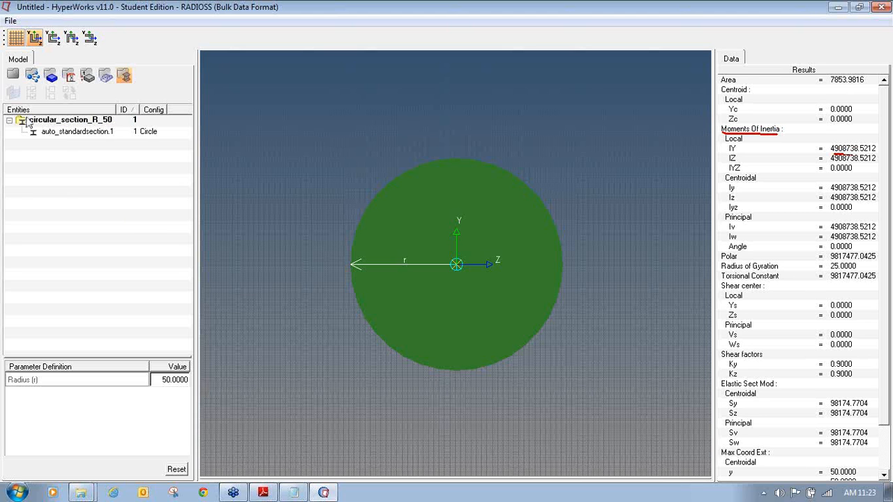
right_click(68, 124)
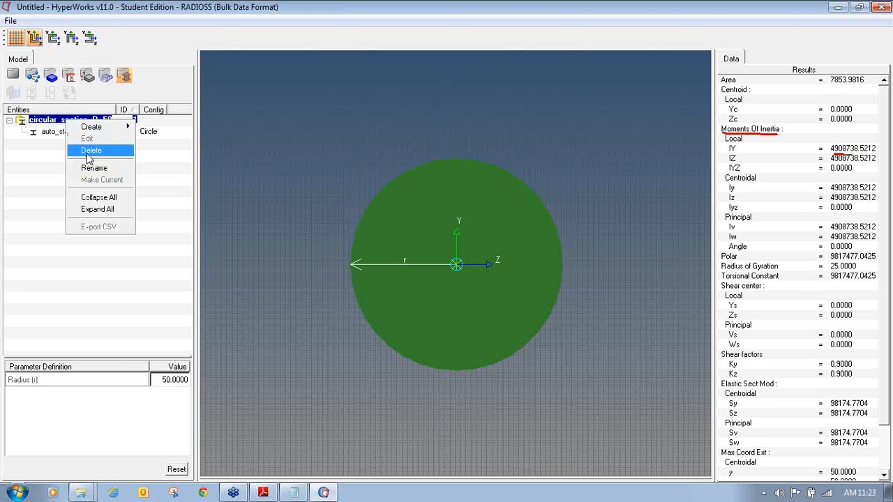
left_click(89, 147)
left_click(229, 221)
right_click(70, 122)
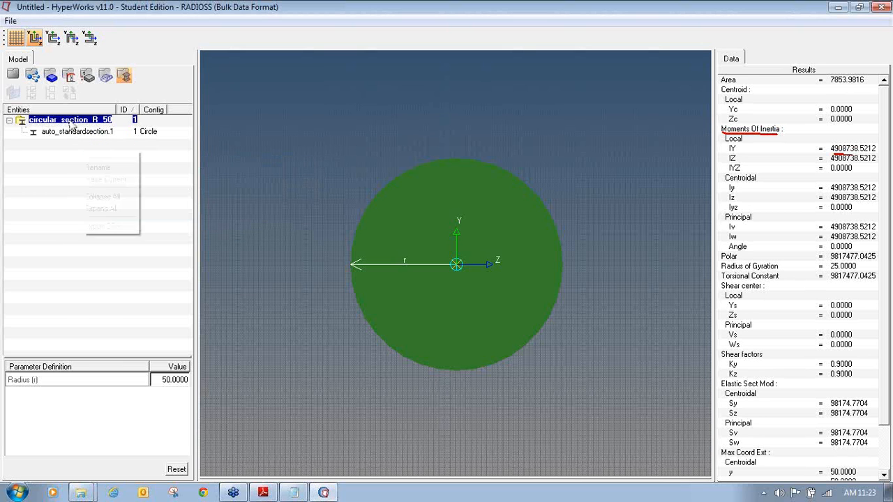
left_click(84, 168)
key("ctrl+c")
left_click(84, 166)
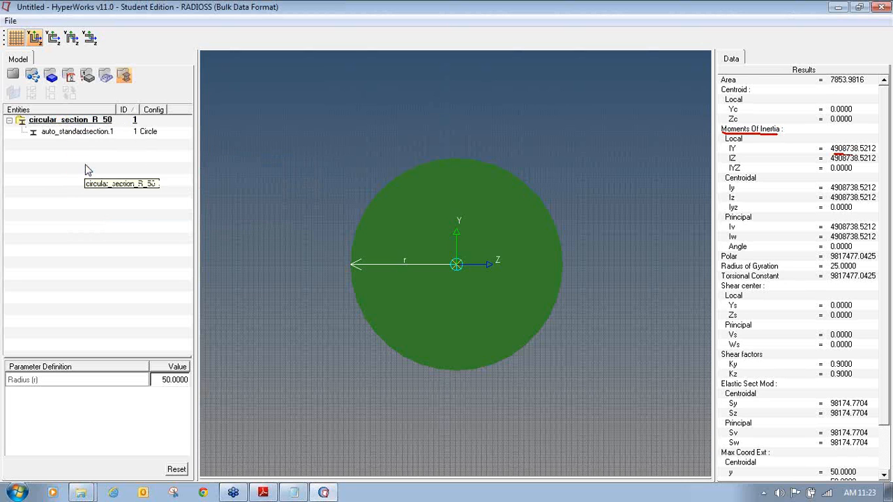
- Rename the auto_standardsection.1 section to circular_section_R_50 by pasting the name
right_click(80, 131)
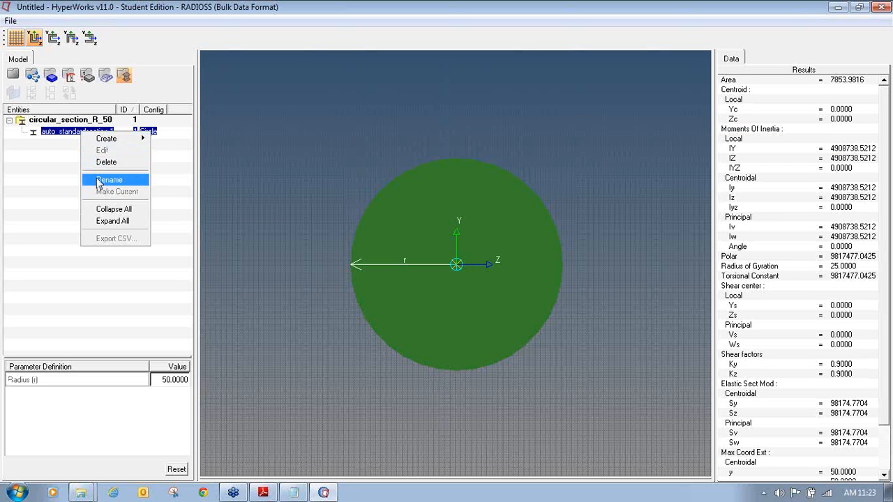
left_click(99, 180)
key("ctrl+v")
key("Return")
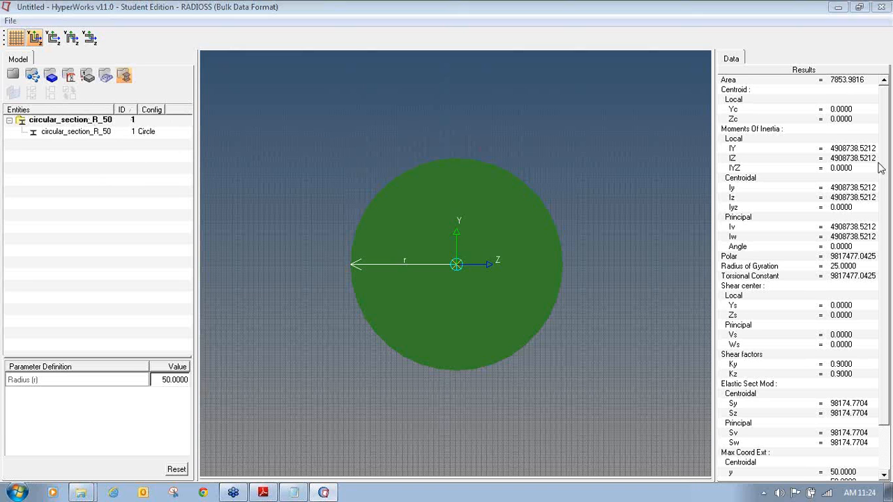
mouse_move(21, 64)
left_mouse_down()
mouse_move(2, 78)
mouse_move(21, 82)
mouse_move(22, 67)
left_mouse_up()
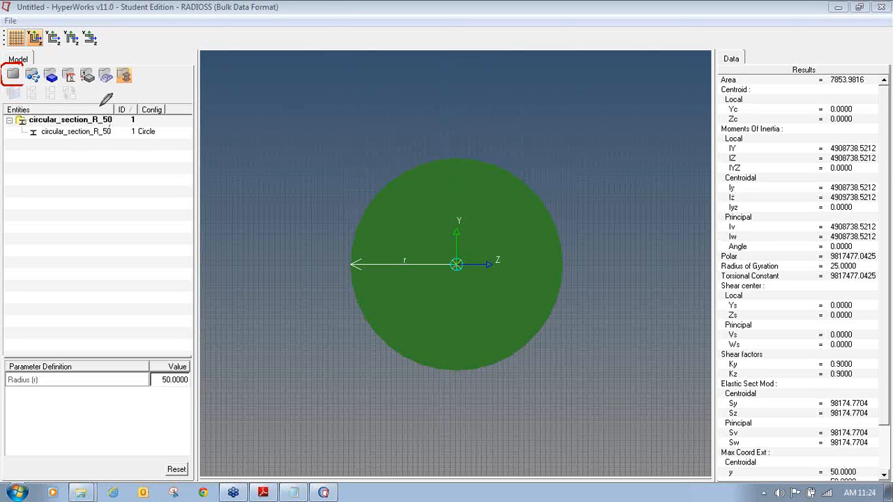
- Return to HyperMesh and expand Beam Section to see circular_section_R_50 as ID 1 beside Steel
mouse_move(25, 81)
left_mouse_down()
mouse_move(23, 64)
mouse_move(3, 83)
mouse_move(23, 84)
left_mouse_up()
left_click_drag(59, 54, 29, 64)
left_click_drag(29, 64, 42, 66)
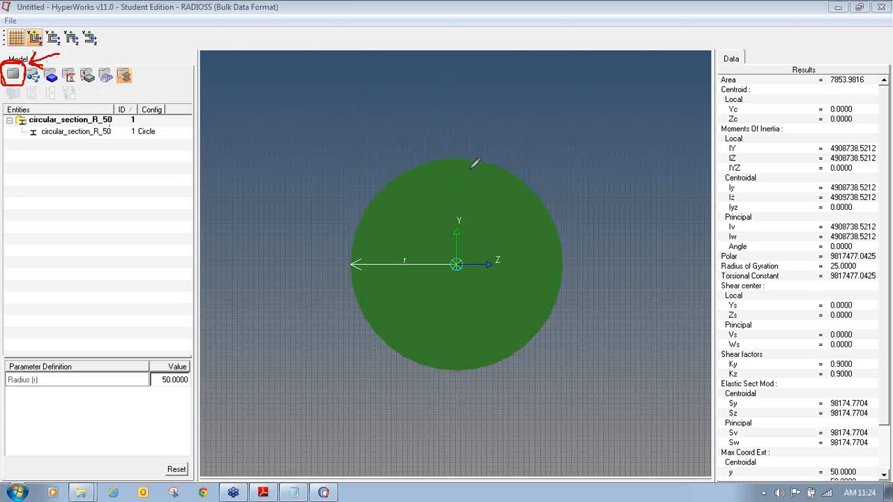
left_click(13, 76)
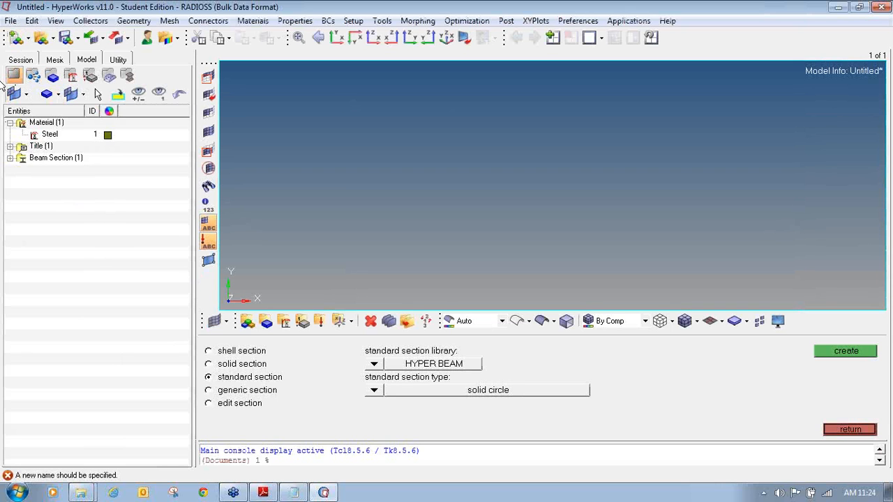
left_click(10, 157)
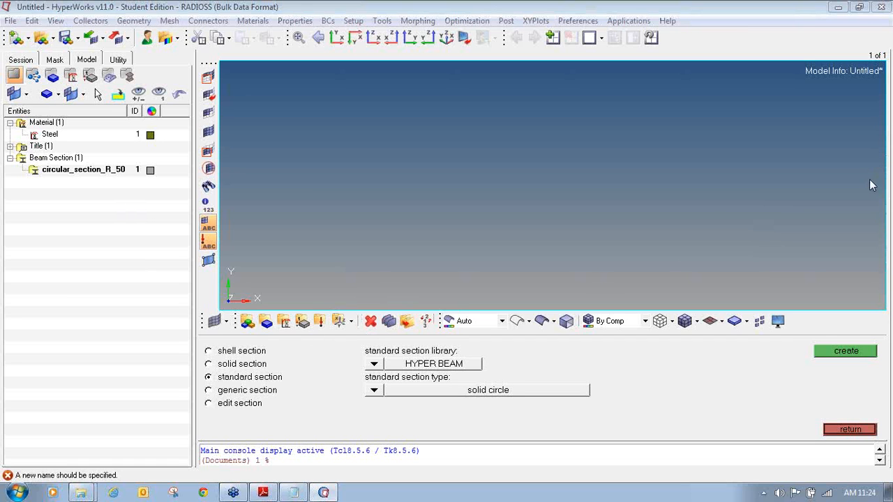
mouse_move(305, 308)
left_mouse_down()
mouse_move(291, 326)
mouse_move(315, 331)
mouse_move(315, 313)
mouse_move(304, 307)
left_mouse_up()
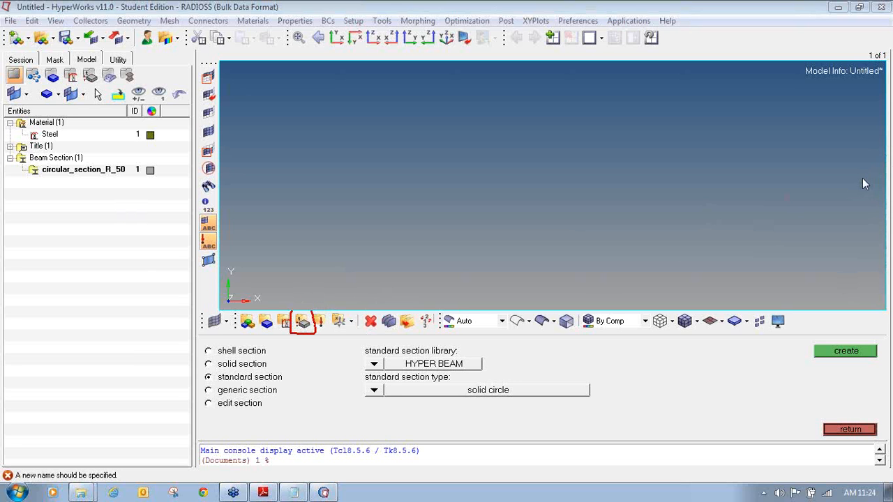
- Open the property create panel and enter the name Beam_prop
left_click(305, 323)
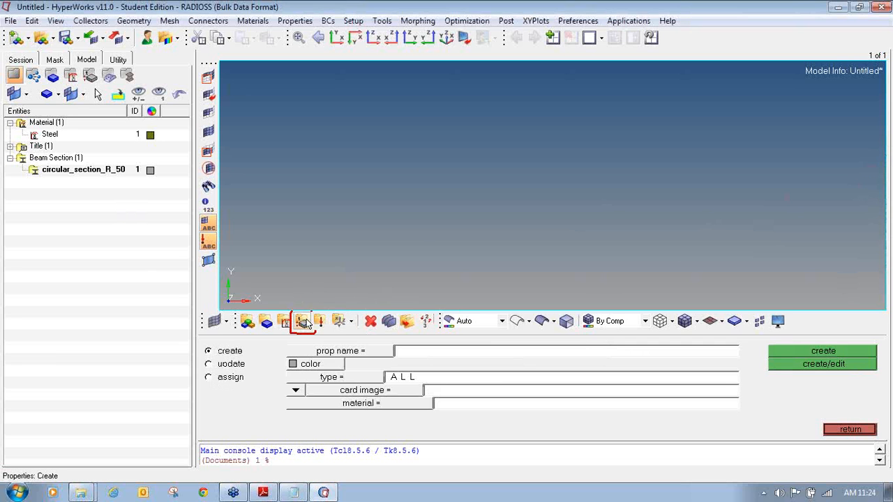
left_click(886, 168)
left_click(869, 190)
mouse_move(233, 343)
left_mouse_down()
mouse_move(199, 345)
mouse_move(202, 354)
mouse_move(238, 358)
mouse_move(249, 349)
mouse_move(237, 340)
left_mouse_up()
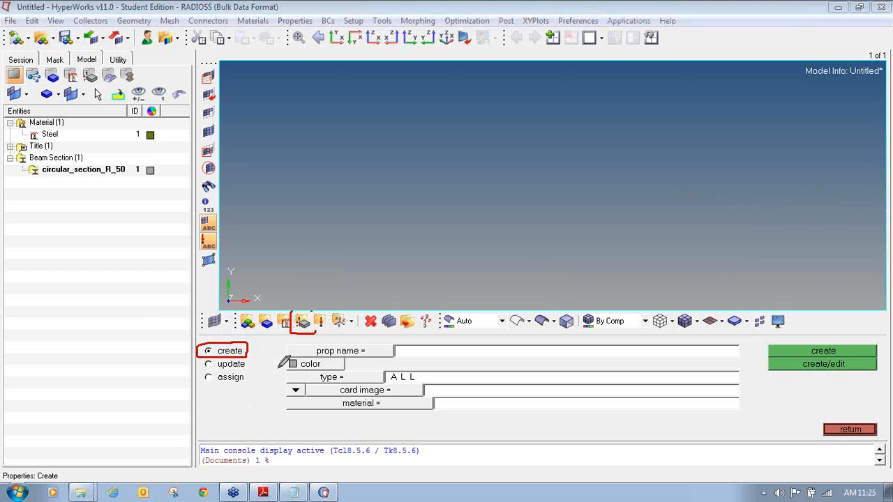
left_click(861, 237)
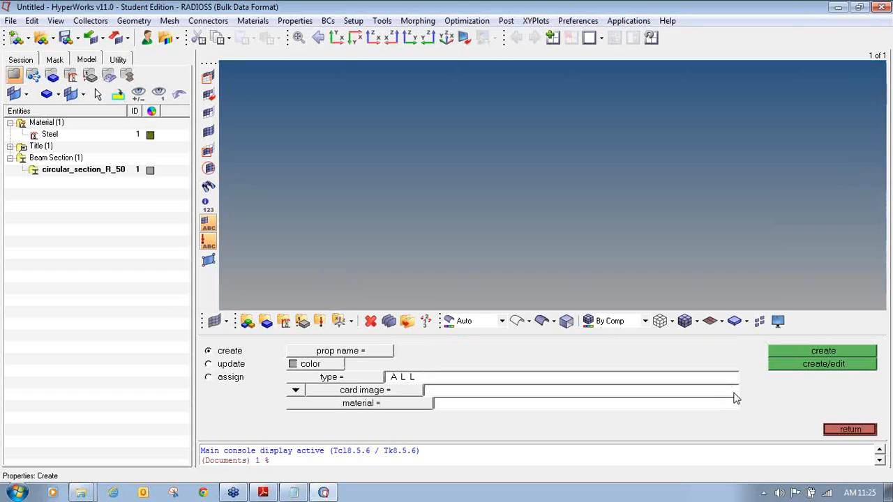
left_click(430, 391)
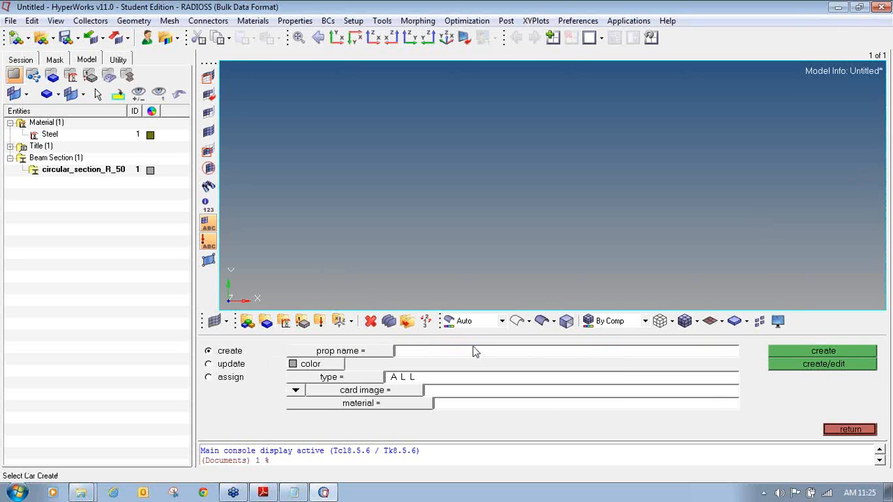
type("Beam_prop")
- Give the property an orange colour, type 1D and the PBEAM card image
left_click(293, 363)
left_click(284, 390)
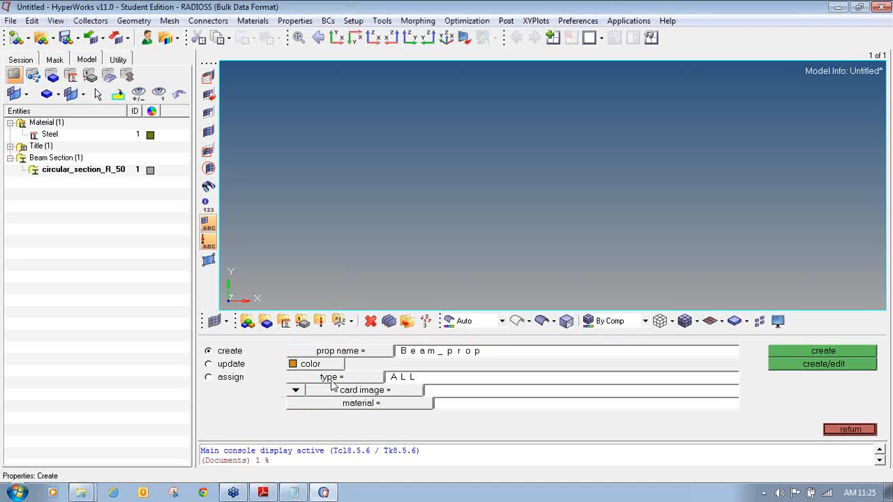
left_click(333, 382)
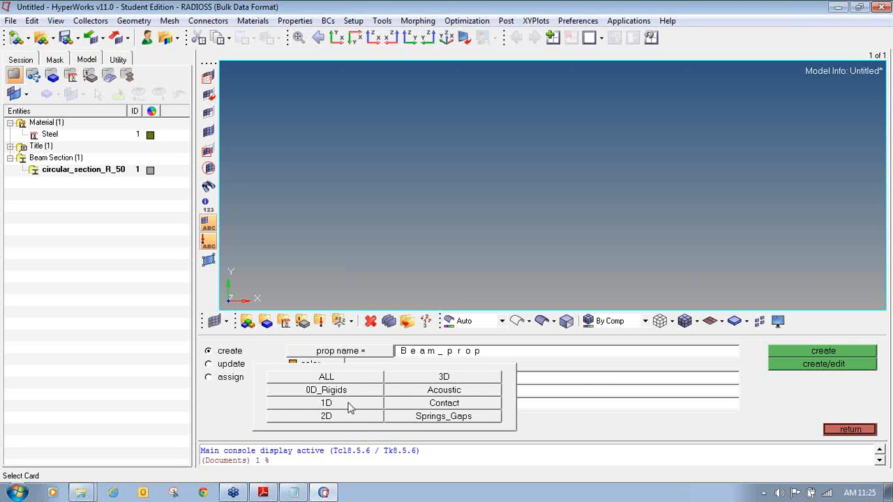
left_click(351, 409)
left_click(357, 377)
left_click(370, 405)
left_click(357, 392)
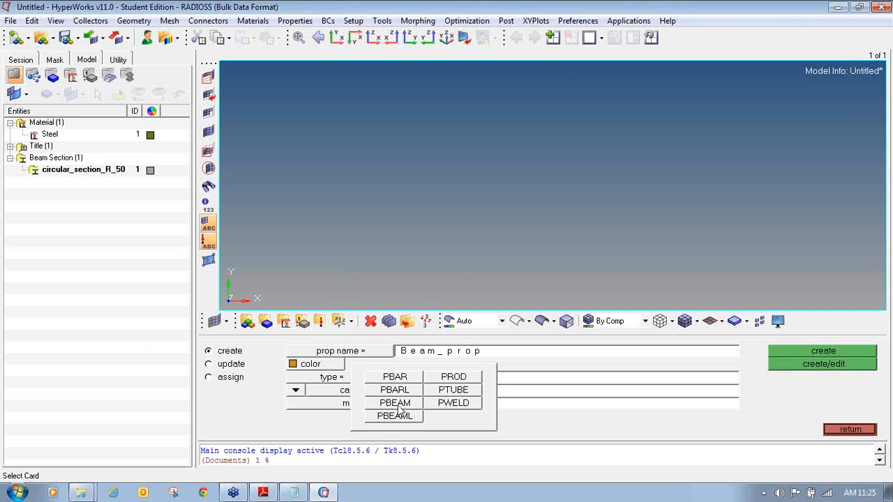
left_click(399, 407)
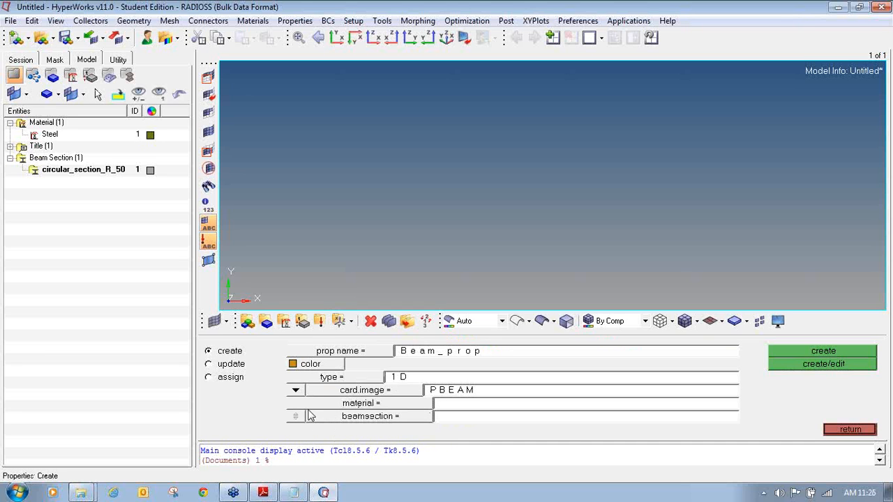
- Assign circular_section_R_50 as the beam section and Steel as the material of Beam_prop
left_click(363, 419)
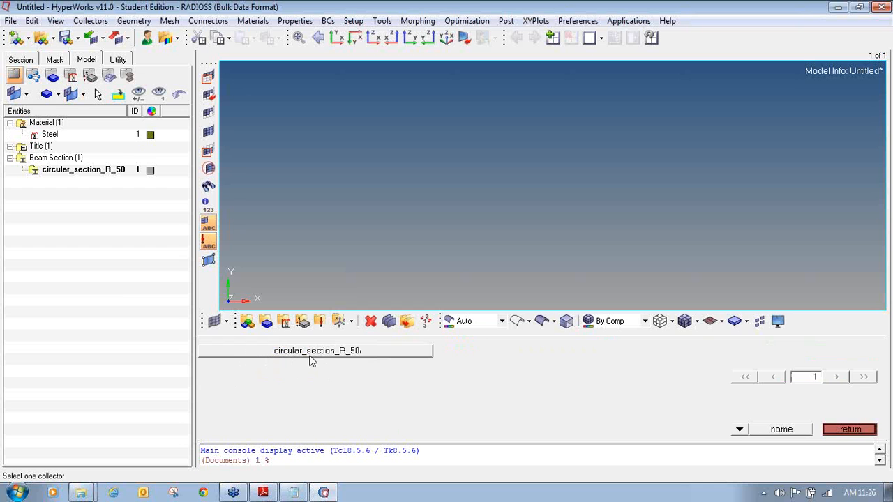
left_click(335, 353)
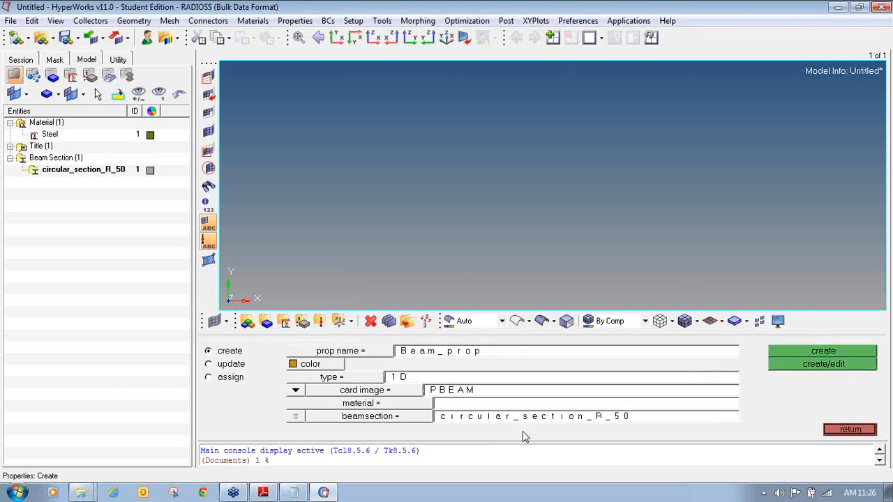
left_click(402, 409)
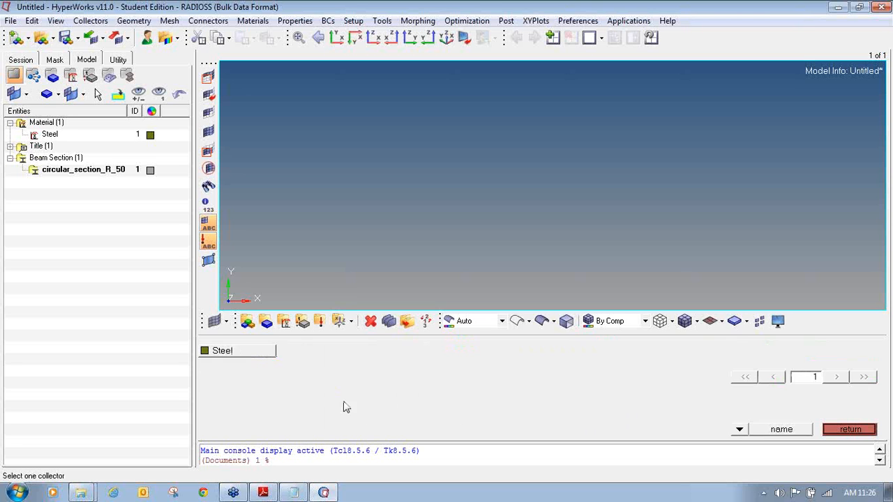
left_click(246, 353)
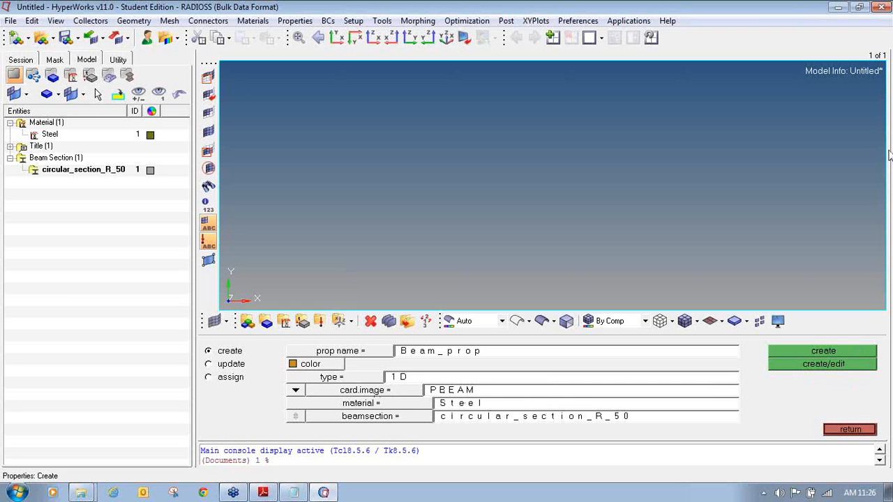
mouse_move(810, 358)
left_mouse_down()
mouse_move(767, 355)
mouse_move(769, 364)
mouse_move(798, 372)
mouse_move(873, 371)
mouse_move(881, 355)
mouse_move(768, 356)
left_mouse_up()
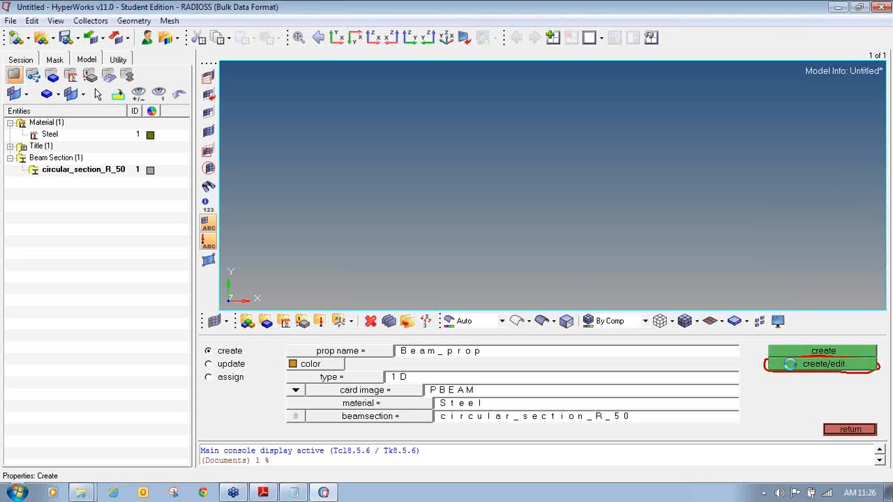
- Create Beam_prop and review its PBEAM card: area 7853.98, I1/I2 4908738.49, J 9817477
left_click(790, 364)
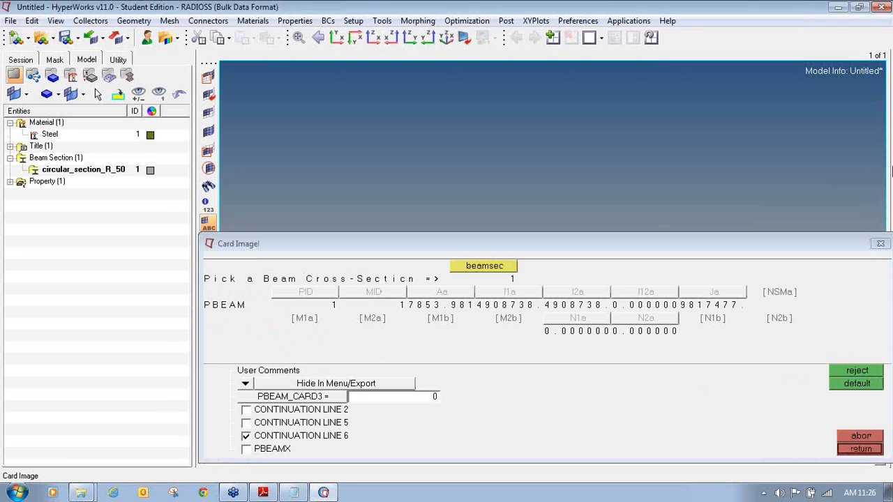
left_click_drag(203, 250, 258, 252)
mouse_move(204, 317)
left_mouse_down()
mouse_move(250, 310)
mouse_move(248, 287)
mouse_move(207, 293)
mouse_move(214, 316)
left_mouse_up()
left_click_drag(399, 313, 524, 313)
left_click(481, 314)
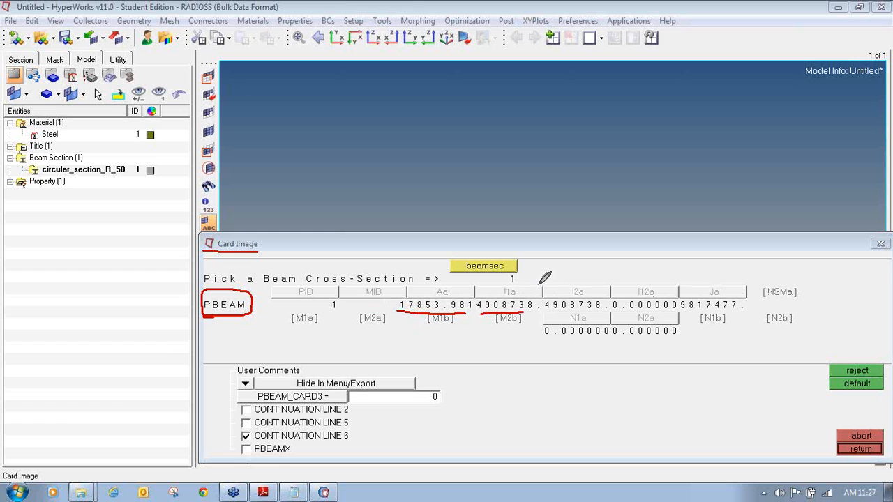
left_click(887, 164)
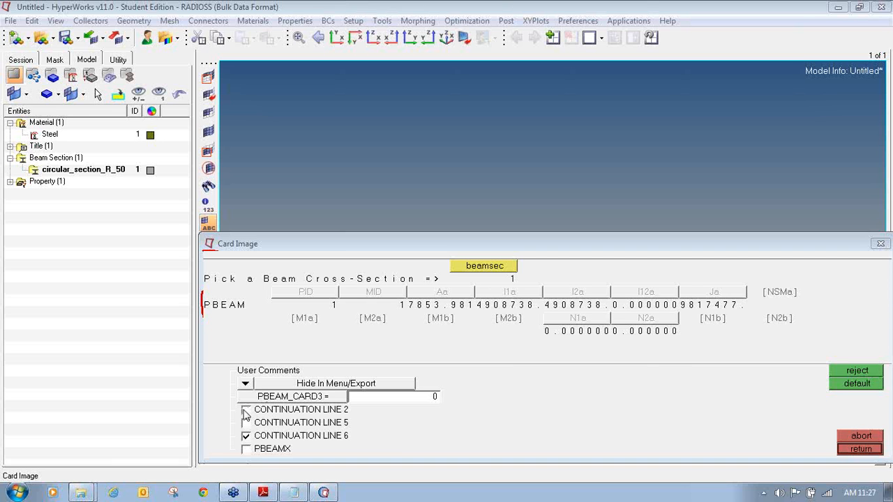
- Enable Continuation Line 2 on the PBEAM card and check stress points C1a–F2a are all 0.000
left_click(246, 410)
left_click(304, 330)
left_click(374, 328)
left_click(441, 328)
left_click(513, 328)
left_click(590, 327)
left_click(643, 327)
left_click(715, 326)
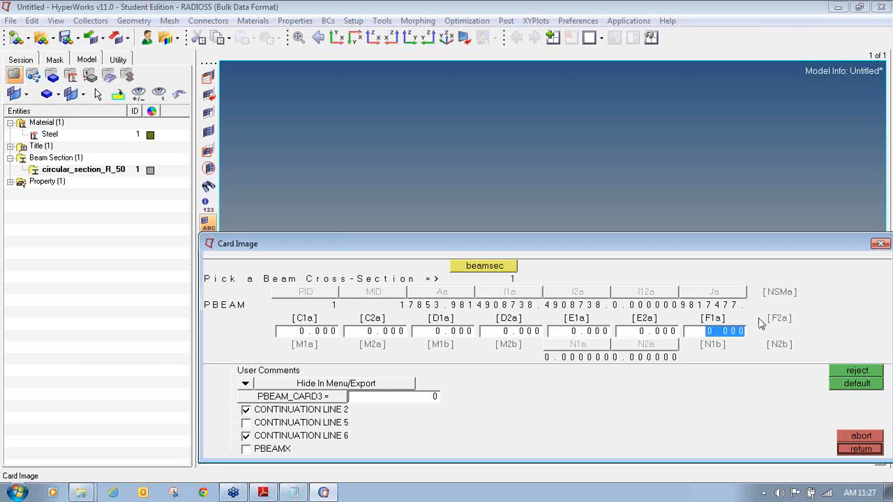
left_click(778, 327)
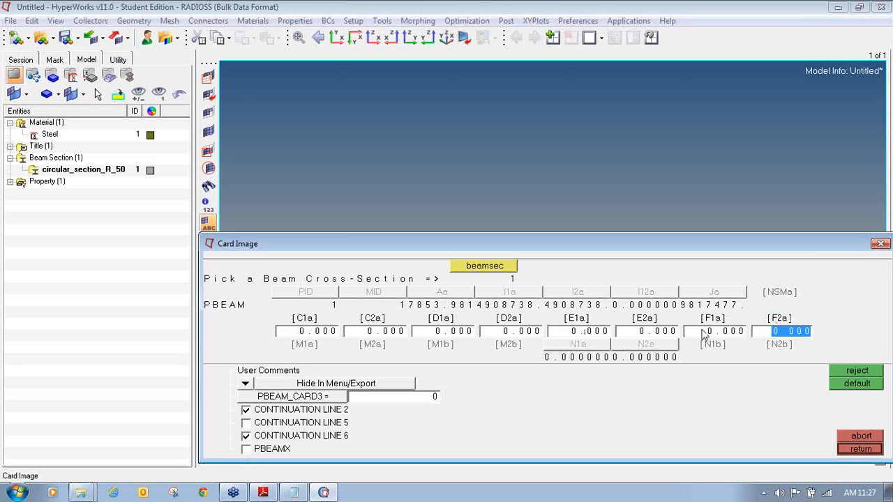
left_click(840, 337)
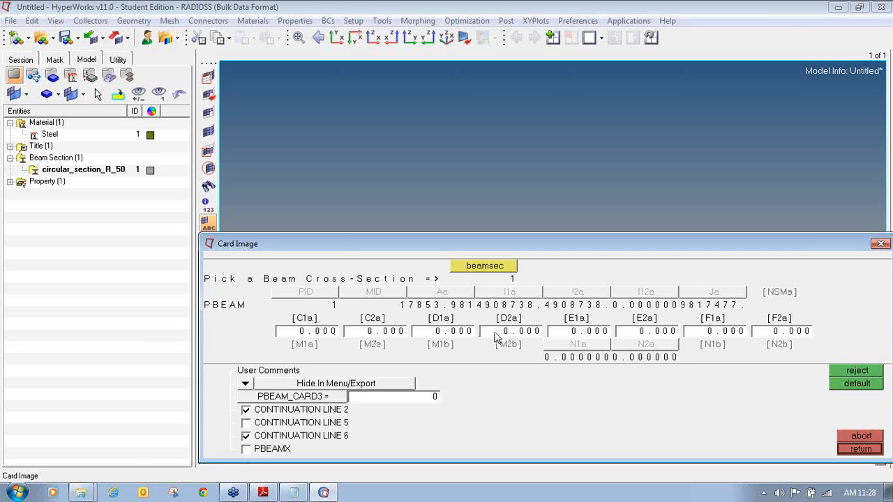
- Open circular_section_R_50 in HyperBeam and drag the Card Image window out of the way
left_click(129, 76)
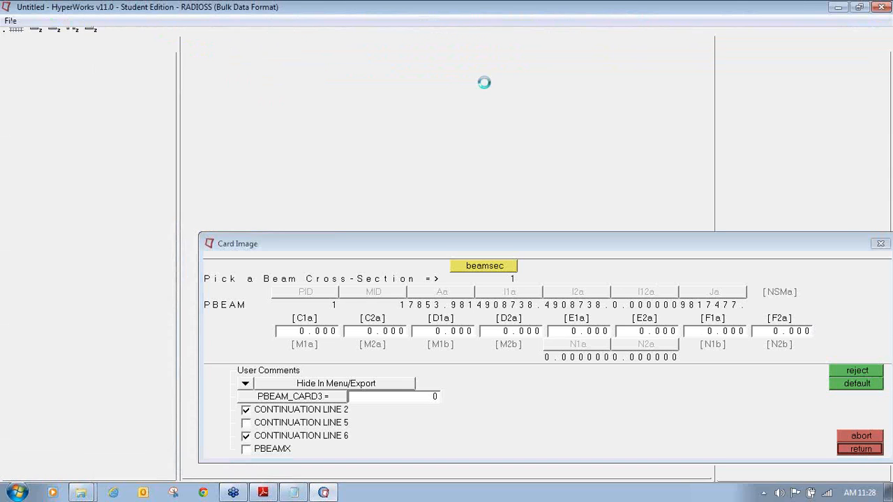
left_click_drag(708, 240, 674, 444)
left_click(886, 156)
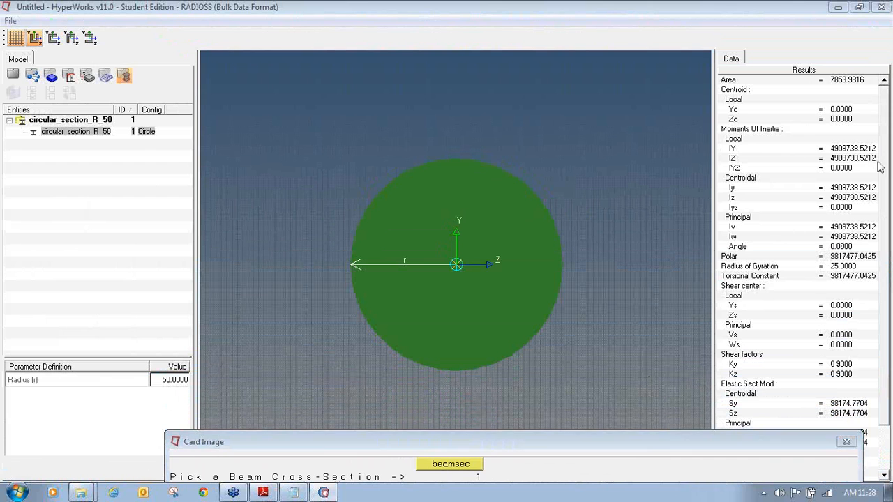
- Mark the stress points C, D, E, F around the radius-50 circle
left_click_drag(456, 264, 454, 168)
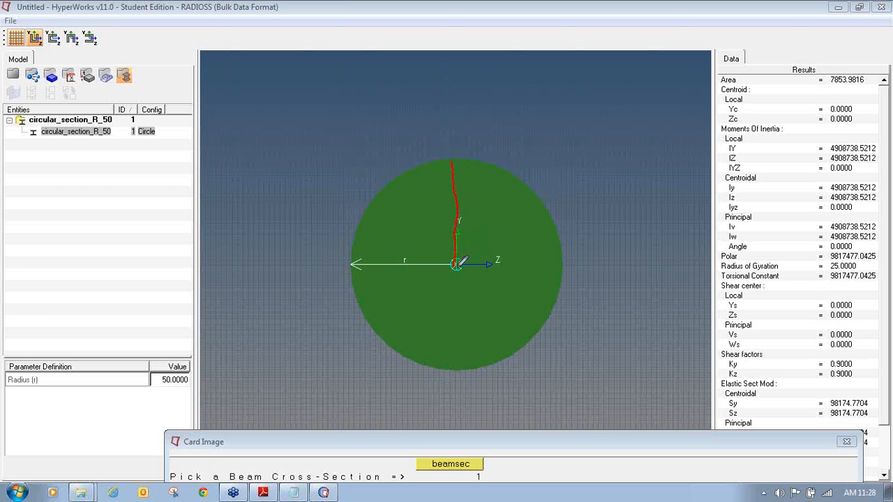
left_click_drag(456, 266, 454, 372)
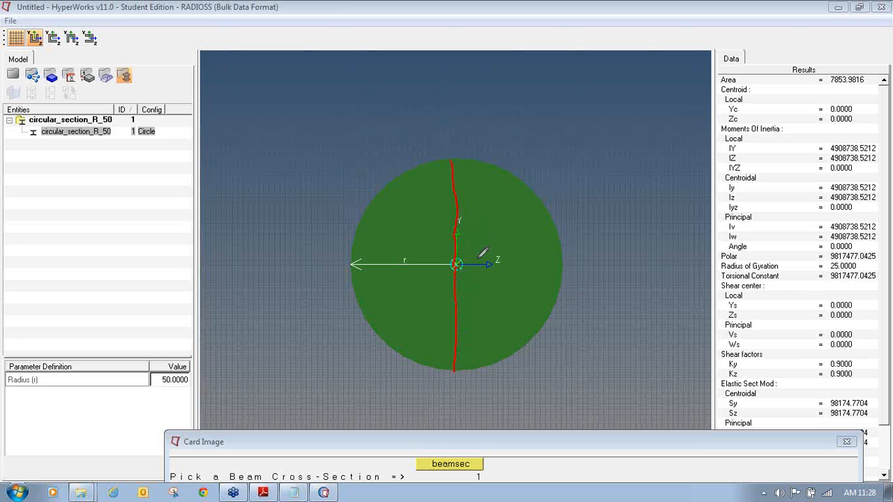
mouse_move(489, 265)
left_mouse_down()
mouse_move(569, 257)
mouse_move(563, 265)
left_mouse_up()
left_click_drag(454, 160, 463, 168)
mouse_move(548, 258)
left_mouse_down()
mouse_move(564, 264)
mouse_move(551, 274)
left_mouse_up()
mouse_move(448, 362)
left_mouse_down()
mouse_move(455, 371)
mouse_move(462, 361)
left_mouse_up()
left_click_drag(444, 140, 457, 146)
mouse_move(575, 259)
left_mouse_down()
mouse_move(572, 270)
mouse_move(591, 262)
mouse_move(573, 273)
left_mouse_up()
mouse_move(456, 389)
left_mouse_down()
mouse_move(458, 406)
mouse_move(466, 387)
mouse_move(480, 411)
left_mouse_up()
mouse_move(307, 271)
left_mouse_down()
mouse_move(319, 282)
mouse_move(312, 265)
mouse_move(322, 271)
left_mouse_up()
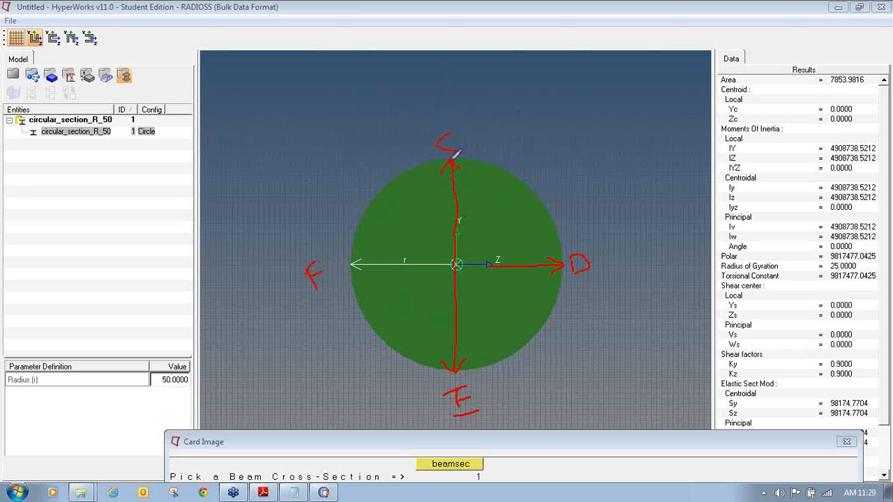
- Annotate the radius-50 section while reviewing area 7853.9816 and inertias 4908738.5212
mouse_move(421, 102)
left_mouse_down()
mouse_move(446, 114)
mouse_move(455, 93)
mouse_move(473, 105)
left_mouse_up()
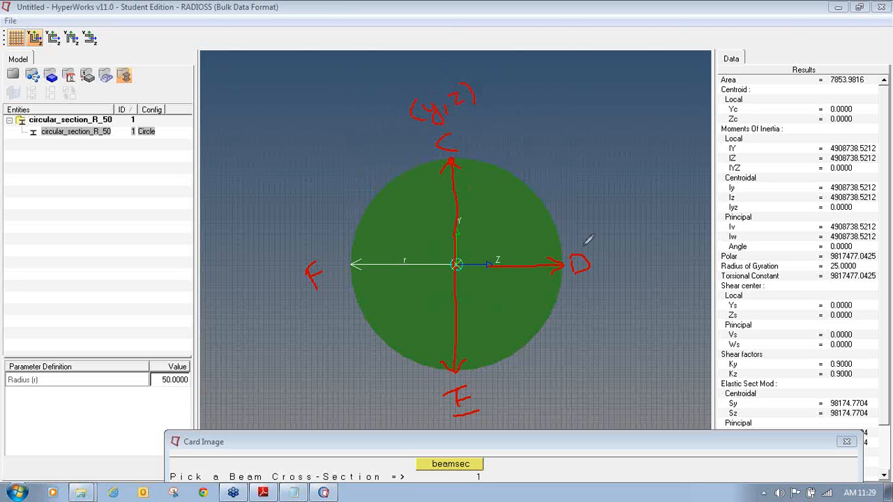
mouse_move(617, 242)
left_mouse_down()
mouse_move(615, 269)
mouse_move(625, 248)
mouse_move(633, 259)
mouse_move(642, 241)
mouse_move(662, 254)
left_mouse_up()
mouse_move(500, 380)
left_mouse_down()
mouse_move(505, 399)
mouse_move(527, 389)
mouse_move(522, 400)
mouse_move(536, 387)
mouse_move(516, 391)
mouse_move(544, 379)
mouse_move(570, 381)
left_mouse_up()
mouse_move(260, 245)
left_mouse_down()
mouse_move(269, 273)
mouse_move(314, 219)
mouse_move(343, 240)
left_mouse_up()
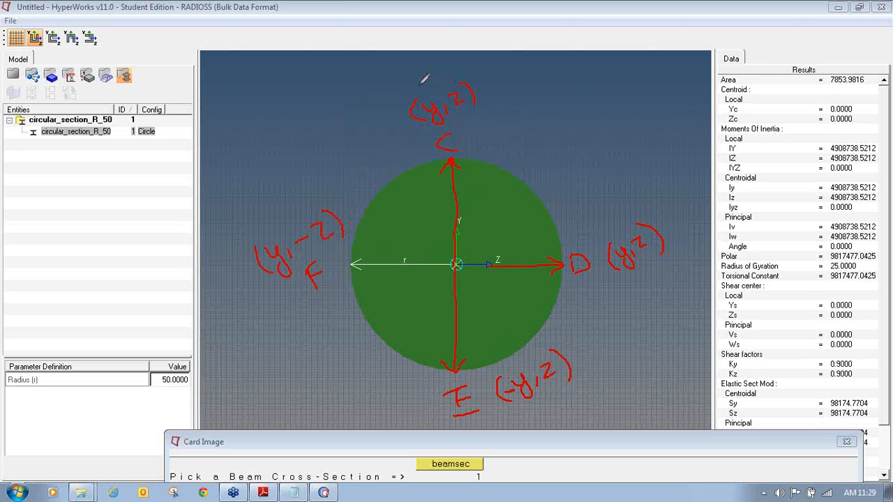
left_click_drag(439, 69, 455, 68)
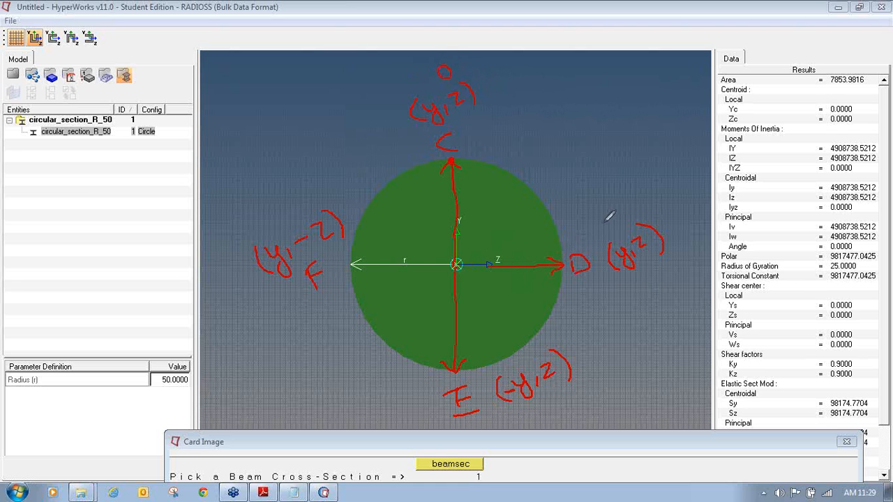
mouse_move(606, 224)
left_mouse_down()
mouse_move(611, 234)
mouse_move(619, 220)
left_mouse_up()
mouse_move(542, 342)
left_mouse_down()
mouse_move(534, 347)
mouse_move(538, 335)
left_mouse_up()
mouse_move(260, 220)
left_mouse_down()
mouse_move(278, 222)
mouse_move(263, 215)
left_mouse_up()
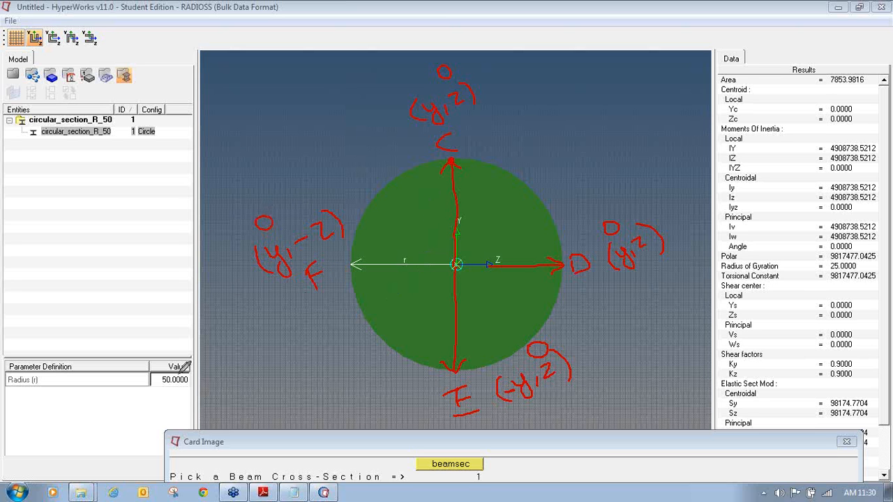
mouse_move(470, 208)
left_mouse_down()
mouse_move(467, 223)
mouse_move(483, 197)
mouse_move(485, 209)
left_mouse_up()
left_click_drag(421, 79, 423, 80)
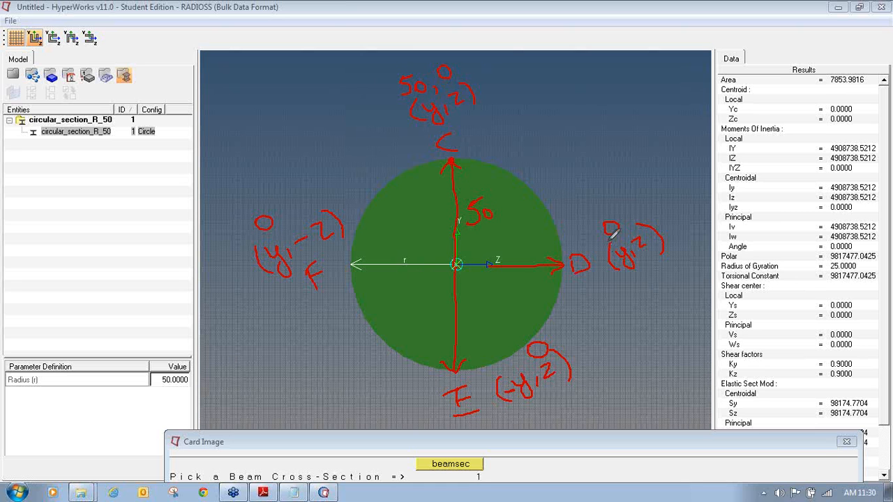
- Sketch stress point coordinates on the circle, labelling the right point (0,50)
left_click_drag(630, 219, 626, 229)
mouse_move(630, 198)
left_mouse_down()
mouse_move(639, 209)
mouse_move(642, 190)
mouse_move(650, 206)
mouse_move(646, 199)
left_mouse_up()
mouse_move(496, 370)
left_mouse_down()
mouse_move(517, 364)
mouse_move(519, 343)
left_mouse_up()
left_click_drag(569, 330, 588, 344)
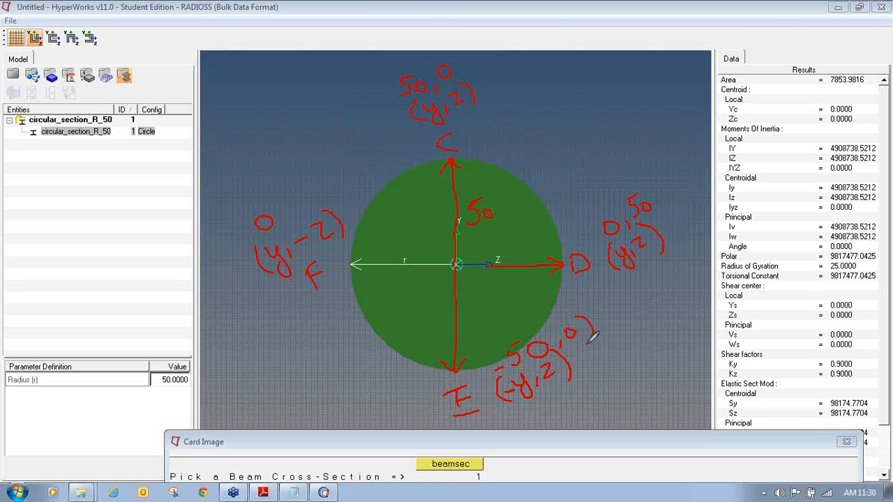
left_click_drag(491, 357, 488, 373)
left_click_drag(279, 220, 279, 229)
mouse_move(300, 195)
left_mouse_down()
mouse_move(300, 213)
mouse_move(317, 183)
mouse_move(325, 203)
mouse_move(322, 184)
mouse_move(335, 207)
left_mouse_up()
left_click_drag(250, 216, 247, 239)
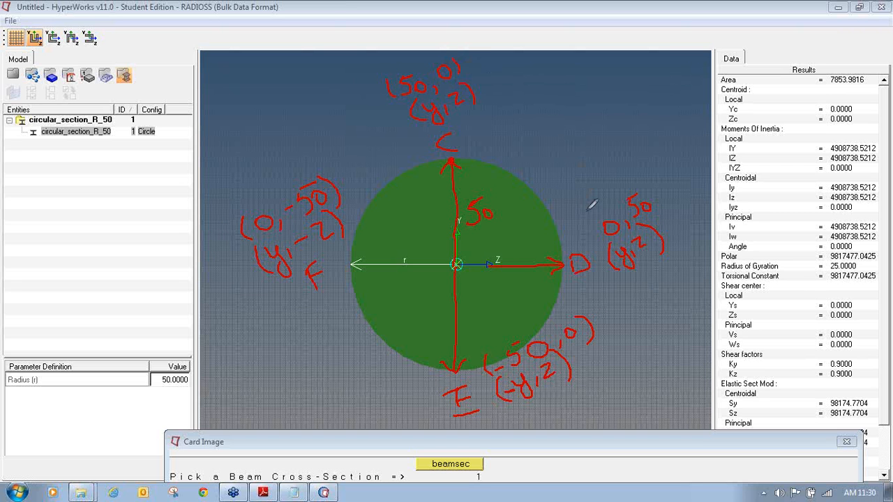
left_click_drag(602, 221, 598, 241)
left_click_drag(650, 180, 657, 213)
- Clear the annotations and sketch a load arrow with its value on the section's top
left_click(860, 258)
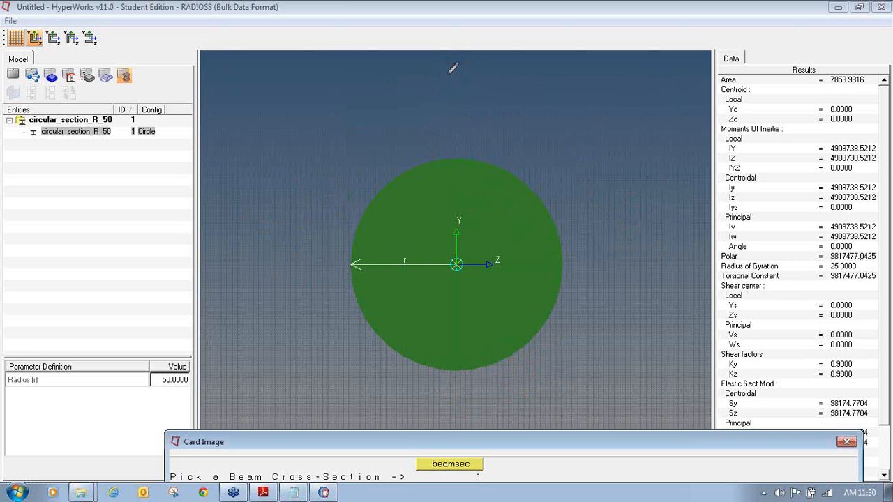
mouse_move(452, 67)
left_mouse_down()
mouse_move(460, 136)
mouse_move(453, 132)
mouse_move(467, 123)
mouse_move(458, 148)
left_mouse_up()
left_click_drag(490, 61, 484, 100)
left_click_drag(514, 74, 581, 70)
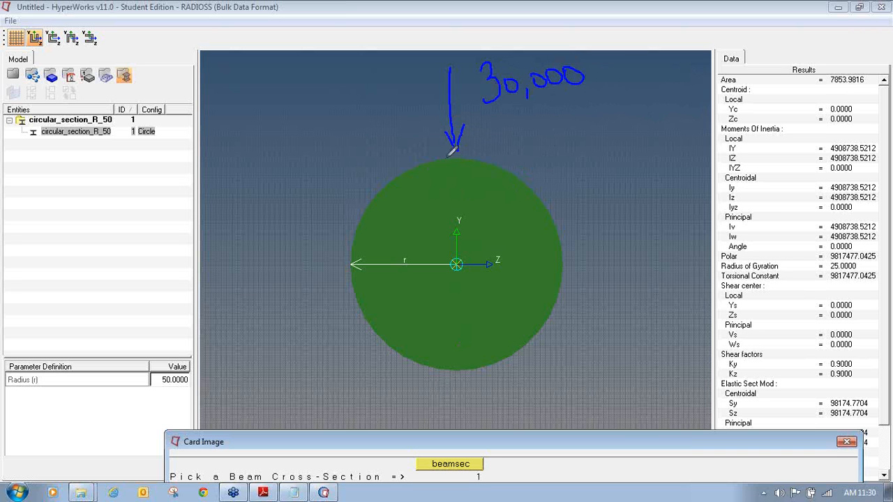
- Label the circle's top, right, bottom and left points C, D, E, F, then close HyperBeam
left_click_drag(419, 132, 430, 147)
mouse_move(577, 256)
left_mouse_down()
mouse_move(579, 266)
mouse_move(595, 252)
mouse_move(585, 278)
left_mouse_up()
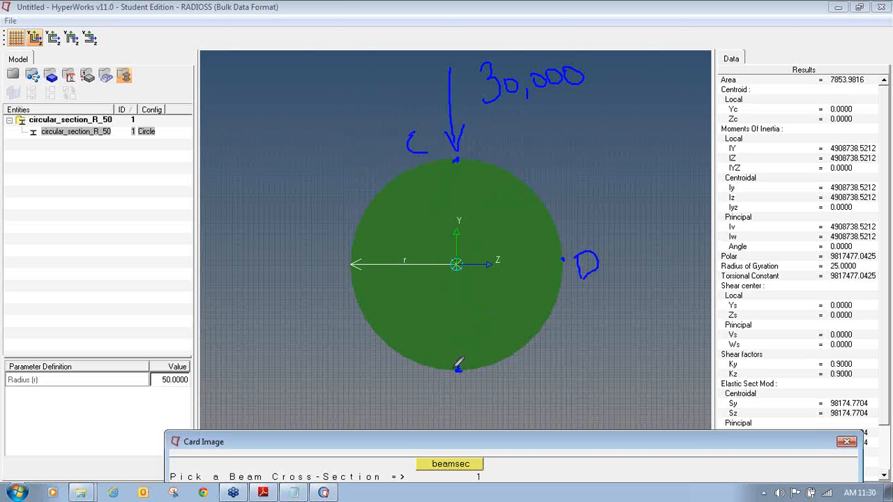
mouse_move(455, 384)
left_mouse_down()
mouse_move(446, 398)
mouse_move(462, 399)
mouse_move(466, 411)
left_mouse_up()
mouse_move(312, 248)
left_mouse_down()
mouse_move(321, 279)
mouse_move(323, 244)
mouse_move(325, 263)
left_mouse_up()
mouse_move(423, 132)
left_mouse_down()
mouse_move(417, 148)
mouse_move(447, 155)
left_mouse_up()
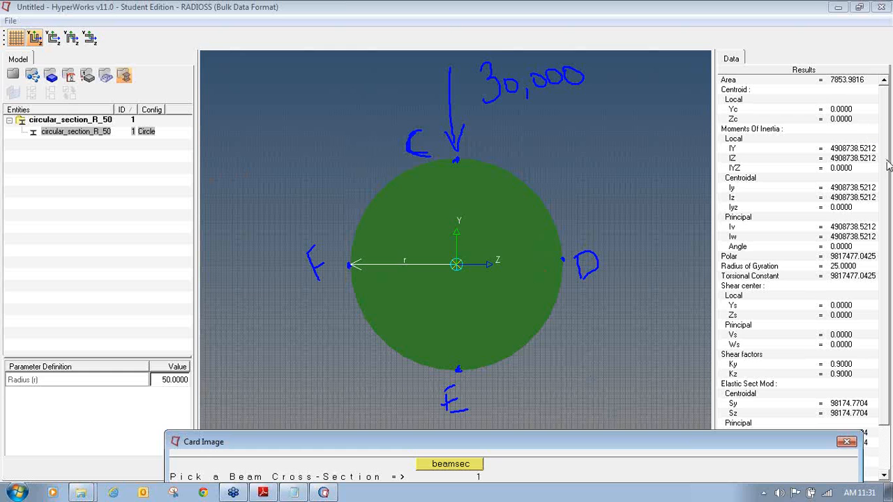
left_click(14, 76)
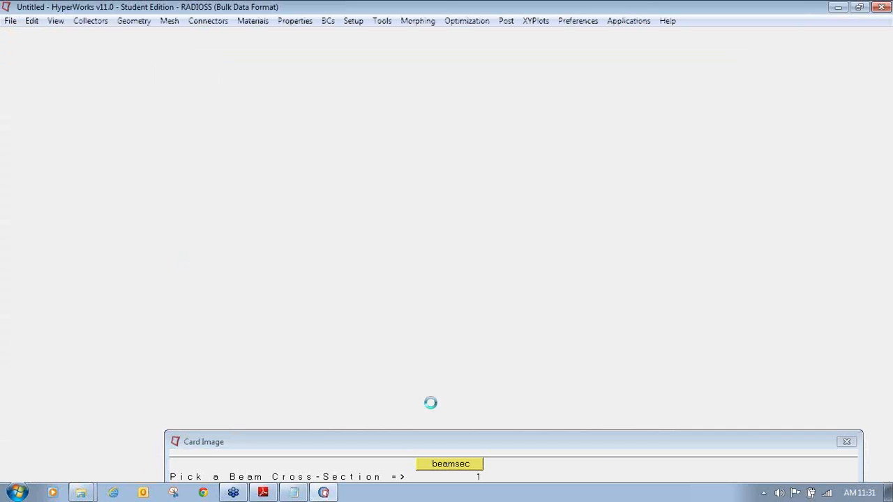
- Fill the PBEAM stress points: C1a 50, D2a 50, E1a -50, F2a -50, leaving C2a and D1a at 0
left_click_drag(588, 444, 616, 246)
left_click(291, 334)
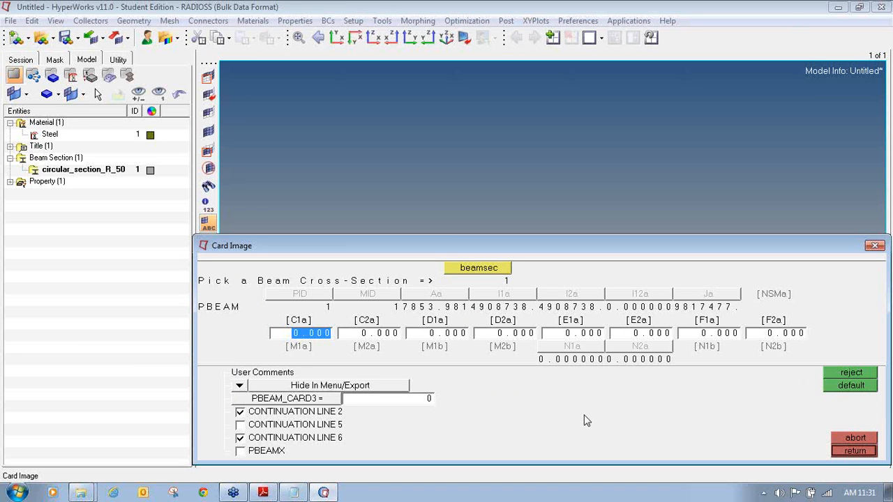
type("50")
key("Tab")
key("Tab")
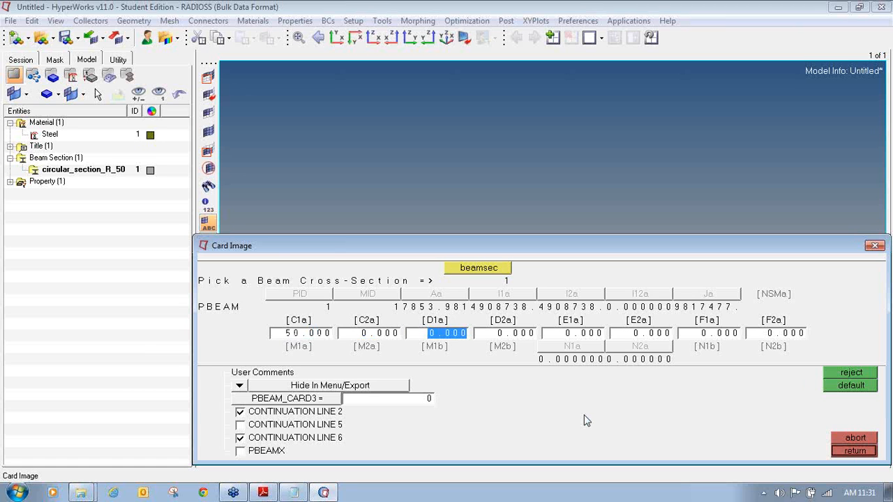
key("Tab")
type("50")
key("Tab")
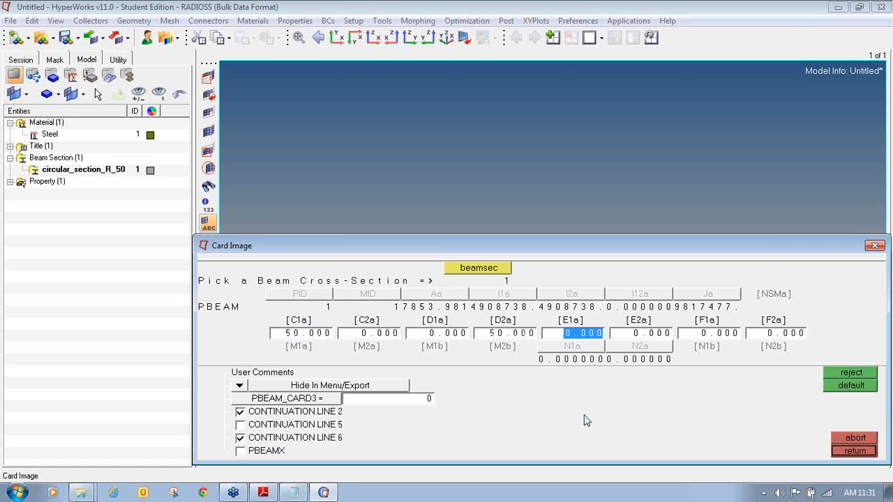
type("-50")
key("Tab")
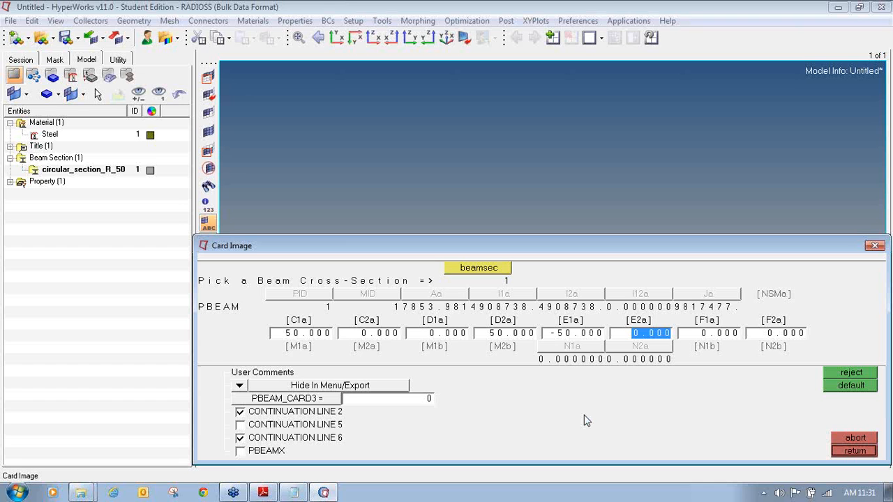
key("Tab")
key("Tab")
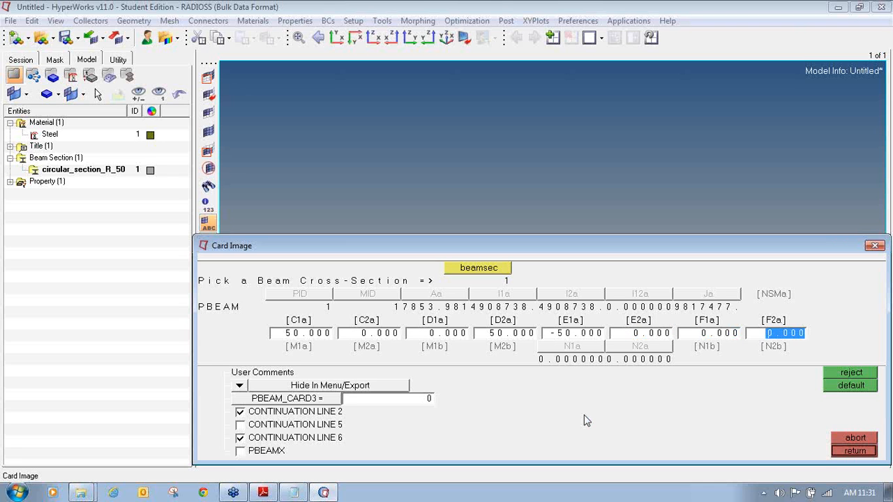
type("-5")
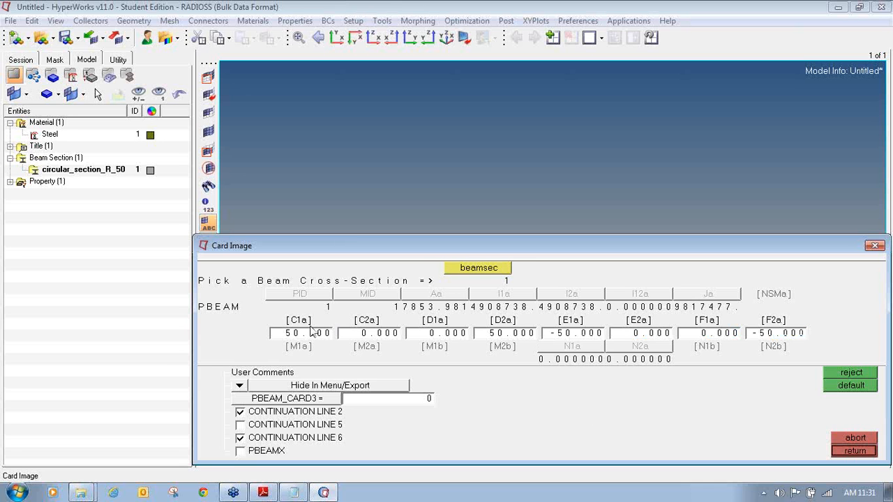
- Bring the card image forward and label the C, D, E and F stress-point y/z columns
left_click(889, 173)
left_click(856, 190)
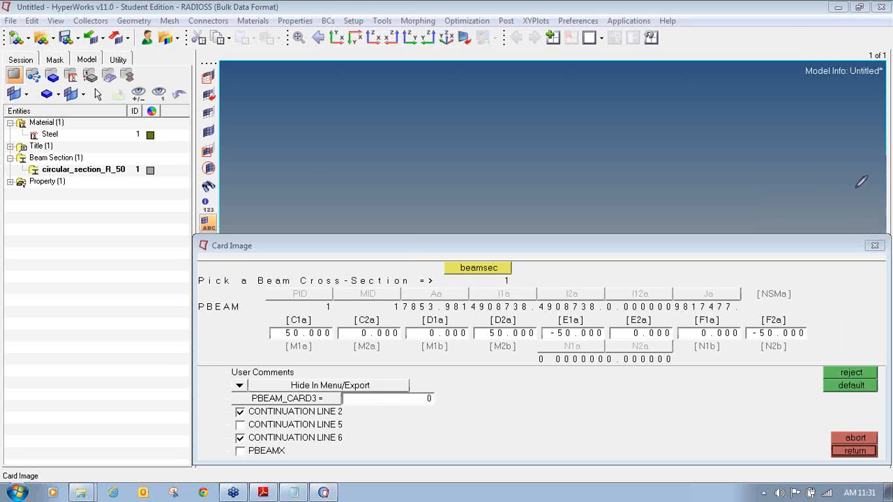
left_click(884, 173)
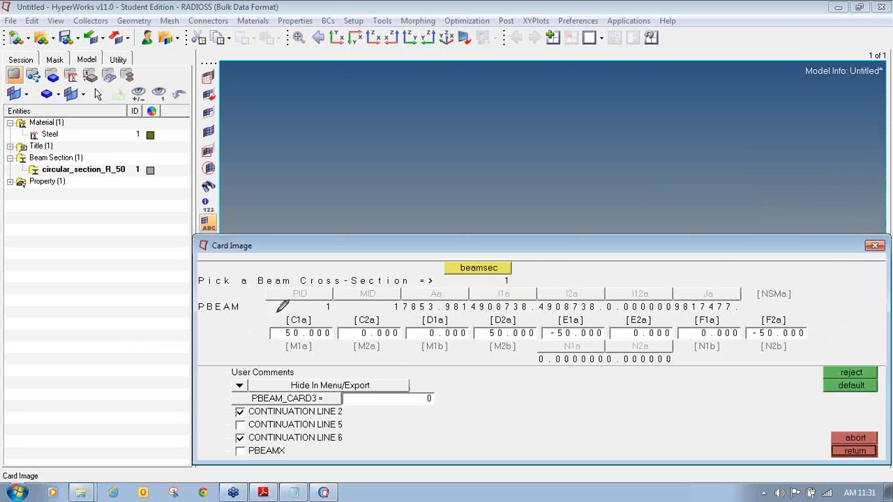
left_click_drag(300, 305, 300, 314)
left_click_drag(306, 293, 305, 285)
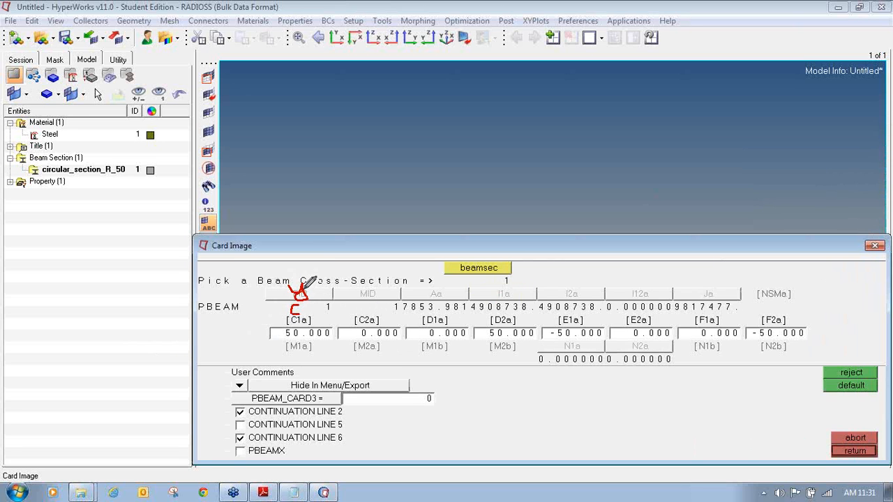
mouse_move(367, 301)
left_mouse_down()
mouse_move(368, 309)
mouse_move(358, 293)
mouse_move(371, 294)
left_mouse_up()
left_click_drag(431, 303, 433, 315)
mouse_move(420, 284)
left_mouse_down()
mouse_move(438, 293)
mouse_move(431, 292)
left_mouse_up()
mouse_move(502, 306)
left_mouse_down()
mouse_move(503, 314)
mouse_move(514, 307)
mouse_move(503, 313)
mouse_move(500, 292)
mouse_move(513, 293)
left_mouse_up()
left_click_drag(568, 301, 581, 313)
mouse_move(554, 280)
left_mouse_down()
mouse_move(566, 274)
mouse_move(566, 296)
left_mouse_up()
mouse_move(638, 299)
left_mouse_down()
mouse_move(636, 312)
mouse_move(645, 298)
mouse_move(651, 314)
left_mouse_up()
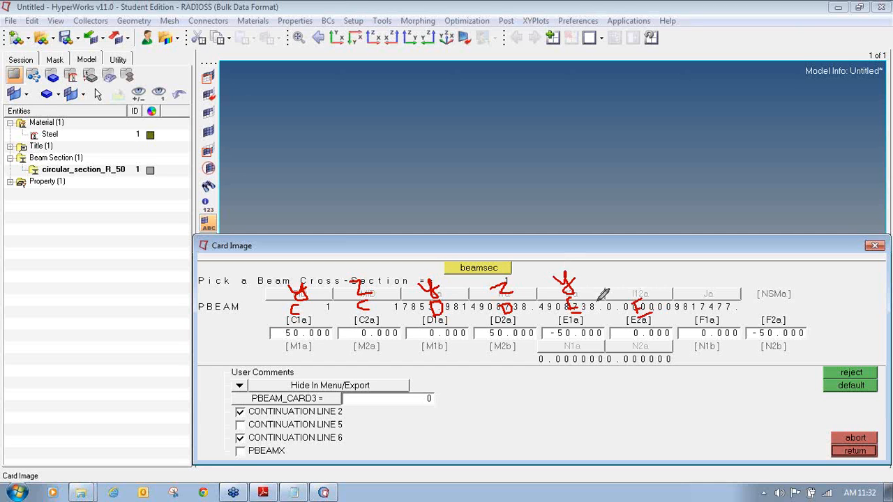
left_click_drag(550, 287, 557, 285)
mouse_move(619, 275)
left_mouse_down()
mouse_move(623, 285)
mouse_move(642, 283)
left_mouse_up()
mouse_move(702, 296)
left_mouse_down()
mouse_move(700, 307)
mouse_move(712, 292)
mouse_move(709, 298)
mouse_move(703, 289)
left_mouse_up()
mouse_move(766, 300)
left_mouse_down()
mouse_move(761, 311)
mouse_move(776, 299)
mouse_move(761, 277)
mouse_move(780, 266)
mouse_move(769, 283)
mouse_move(790, 282)
left_mouse_up()
- Annotate the values 50, 0, 0, 50, -50, 0, 0, -50 above their stress-point fields
mouse_move(297, 258)
left_mouse_down()
mouse_move(290, 273)
mouse_move(354, 260)
left_mouse_up()
left_click_drag(419, 258, 419, 259)
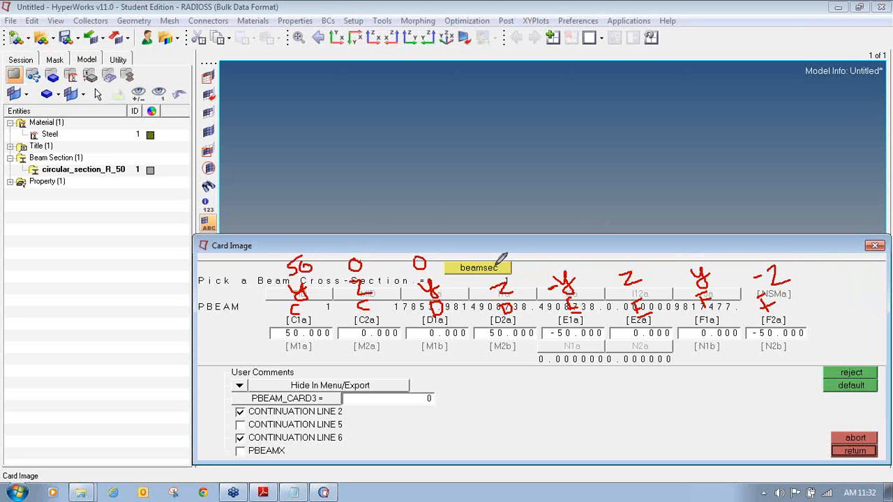
mouse_move(483, 252)
left_mouse_down()
mouse_move(481, 267)
mouse_move(491, 248)
mouse_move(542, 257)
left_mouse_up()
left_click_drag(552, 245, 548, 264)
left_click_drag(551, 245, 562, 254)
left_click_drag(623, 252, 622, 253)
left_click_drag(694, 254, 694, 254)
left_click_drag(753, 258, 769, 263)
left_click_drag(772, 246, 788, 252)
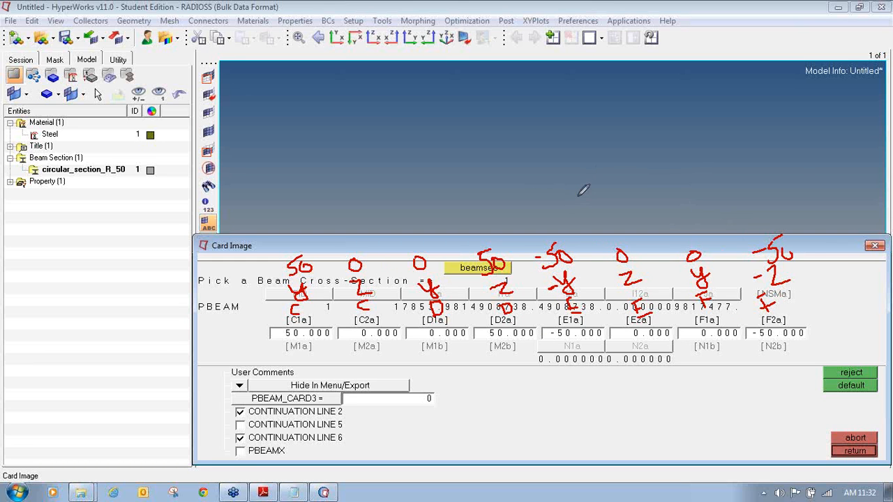
- Clear the annotations, close the card to create Beam_prop, and exit the property panel
key("Escape")
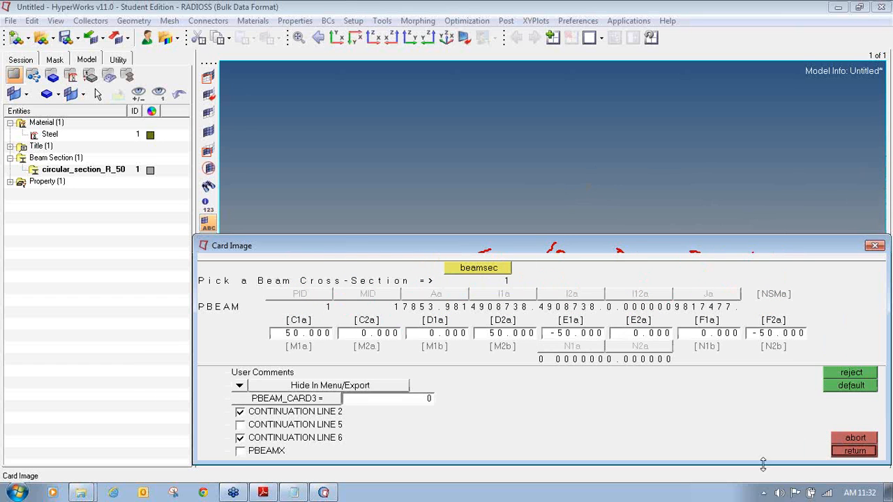
left_click(854, 451)
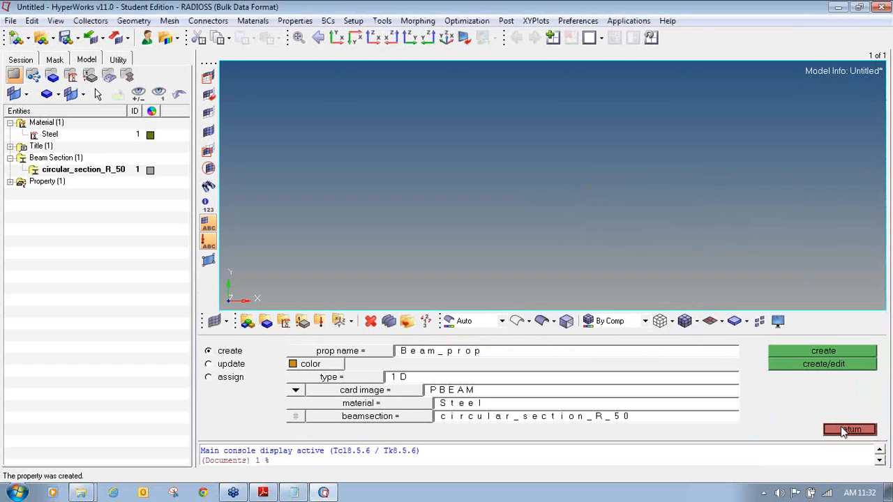
left_click(841, 426)
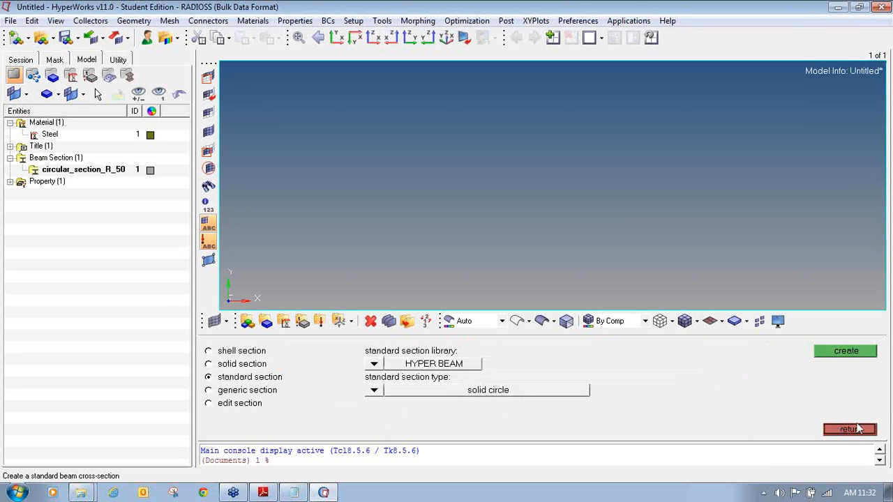
- Mark Property Collector as 'created' in the Notepad checklist, then bring HyperMesh back to front
left_click(855, 430)
left_click(293, 493)
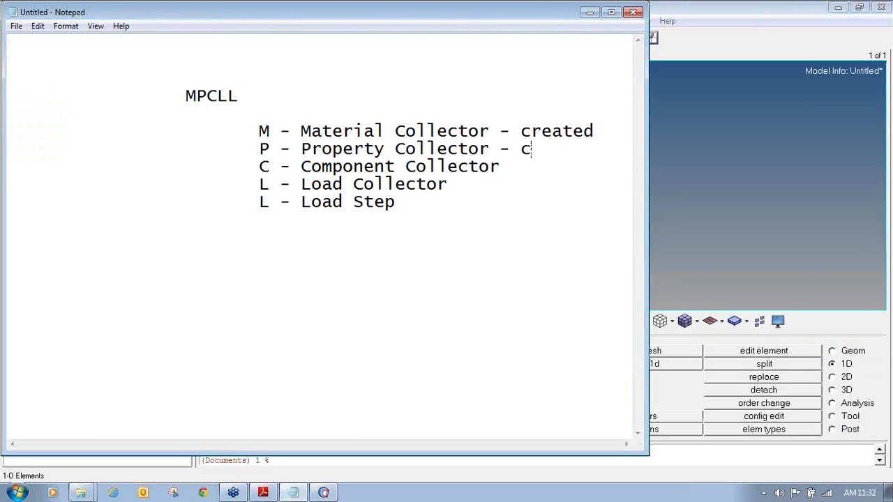
type("eated")
left_click(509, 168)
type("0")
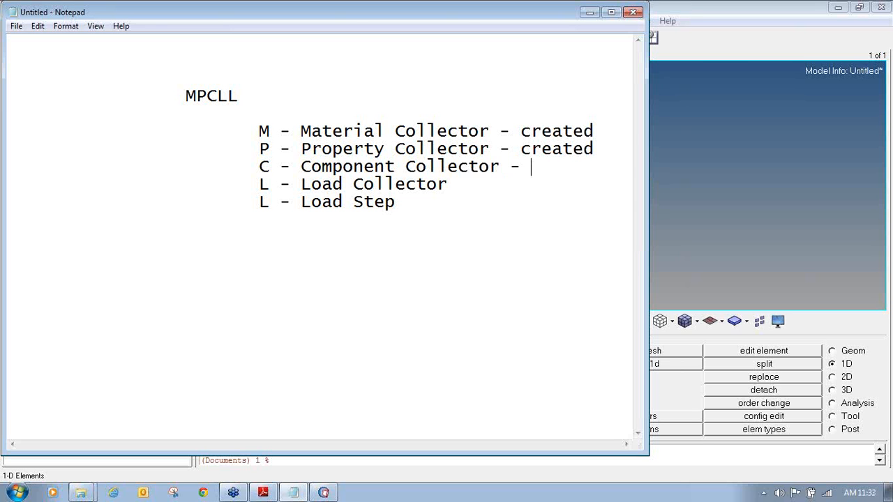
left_click(708, 14)
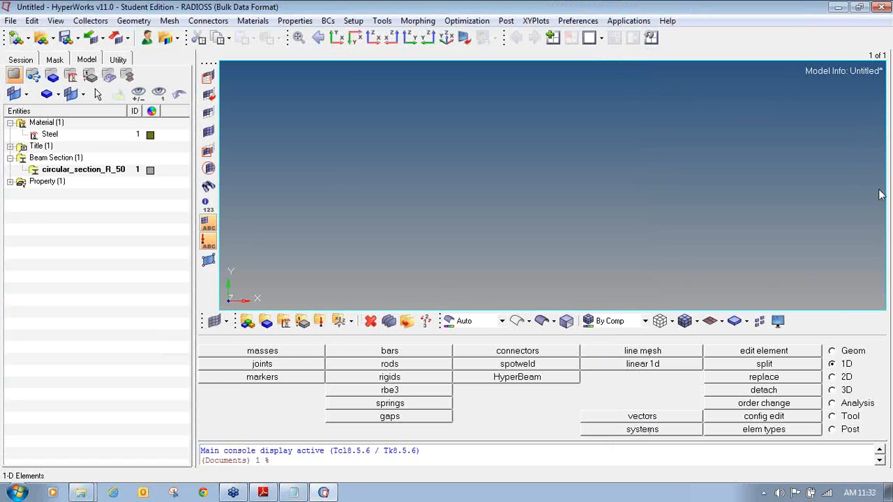
- Expand the Property group to reveal Beam_prop and highlight where components get created
left_click(10, 183)
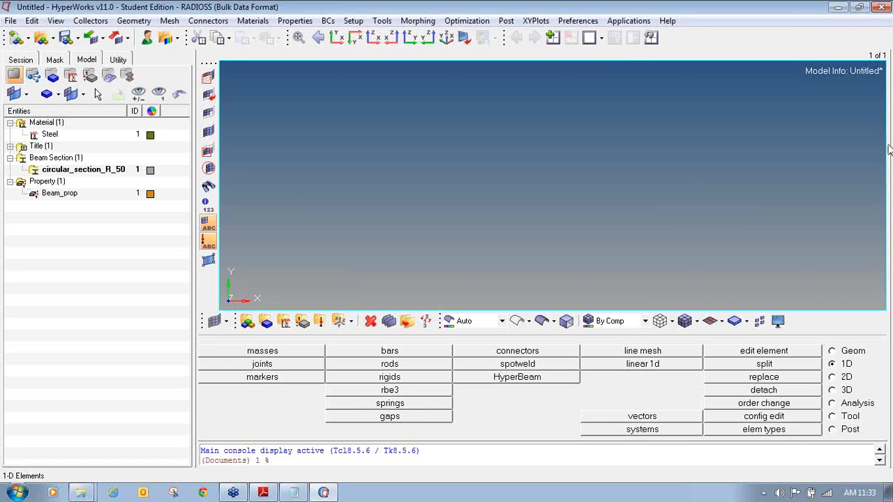
mouse_move(22, 173)
left_mouse_down()
mouse_move(6, 195)
mouse_move(48, 202)
left_mouse_up()
mouse_move(109, 201)
left_mouse_down()
mouse_move(157, 196)
mouse_move(115, 174)
mouse_move(28, 174)
left_mouse_up()
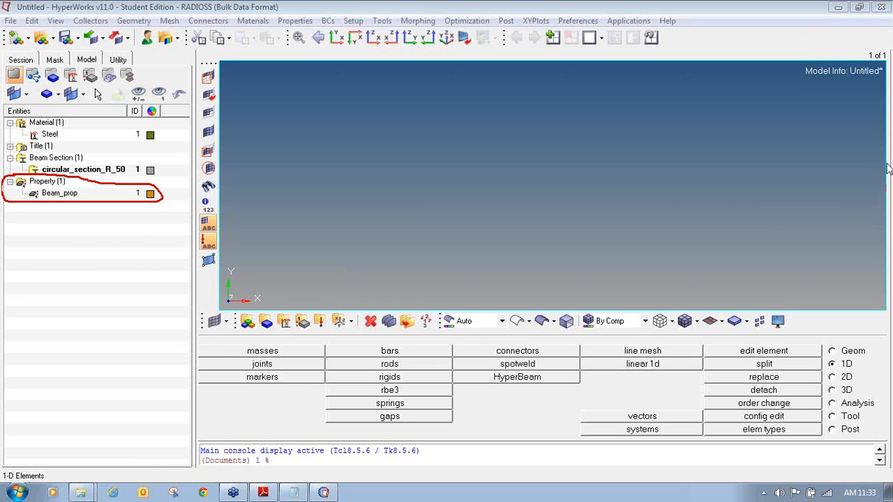
mouse_move(266, 311)
left_mouse_down()
mouse_move(255, 330)
mouse_move(278, 333)
mouse_move(267, 309)
left_mouse_up()
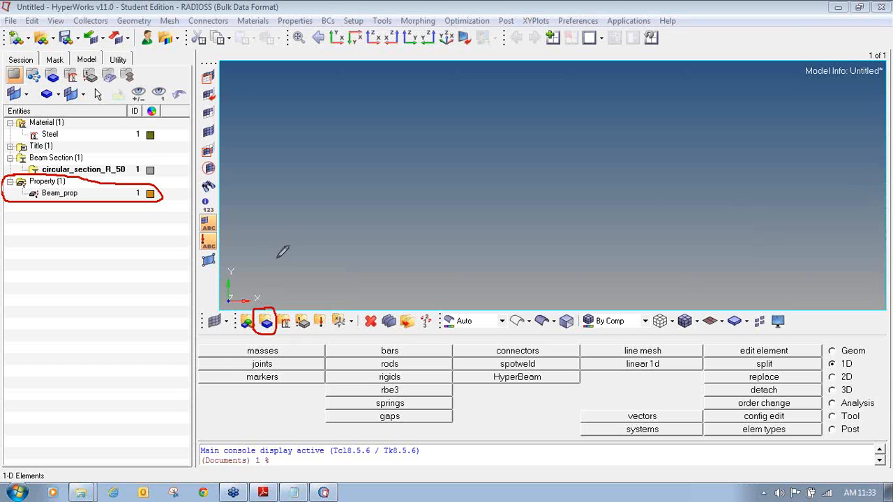
left_click_drag(276, 255, 267, 296)
- Start a new component named 'Beam_comp' with an olive colour and list the available properties
left_click(265, 323)
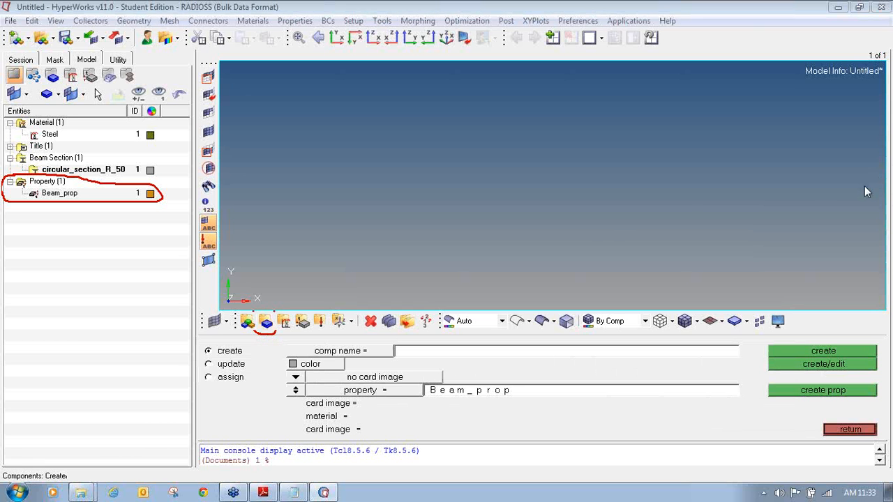
mouse_move(239, 341)
left_mouse_down()
mouse_move(201, 344)
mouse_move(246, 359)
mouse_move(248, 342)
left_mouse_up()
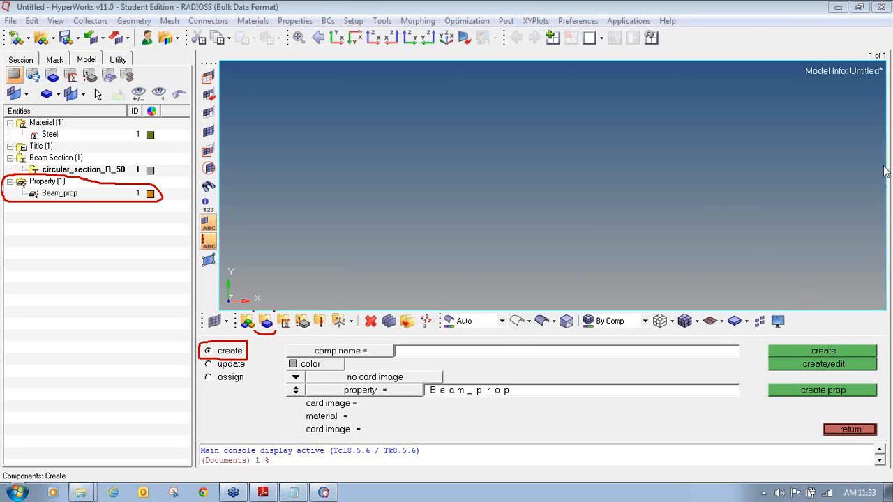
left_click(412, 349)
type("Beam_c")
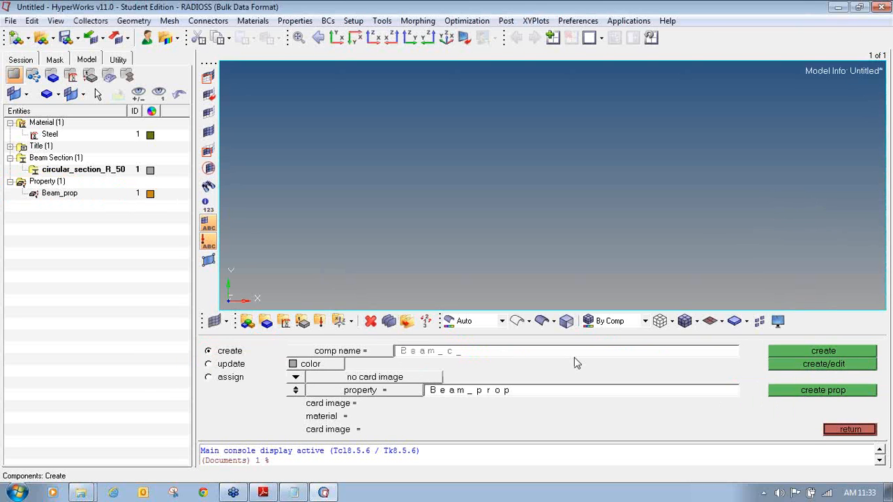
type("omp")
left_click(311, 364)
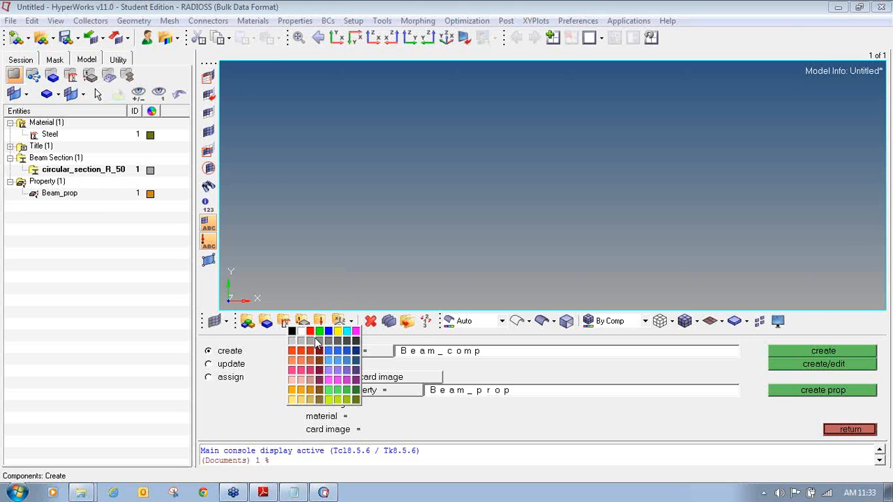
left_click(357, 402)
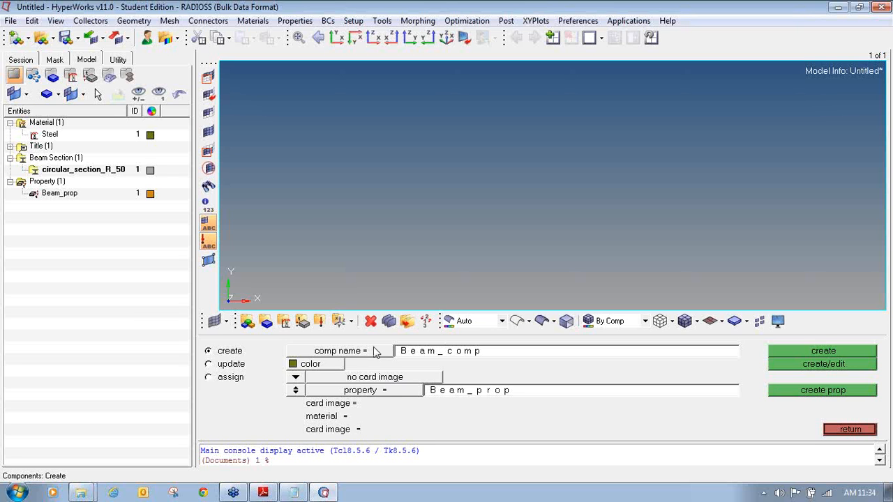
left_click(361, 390)
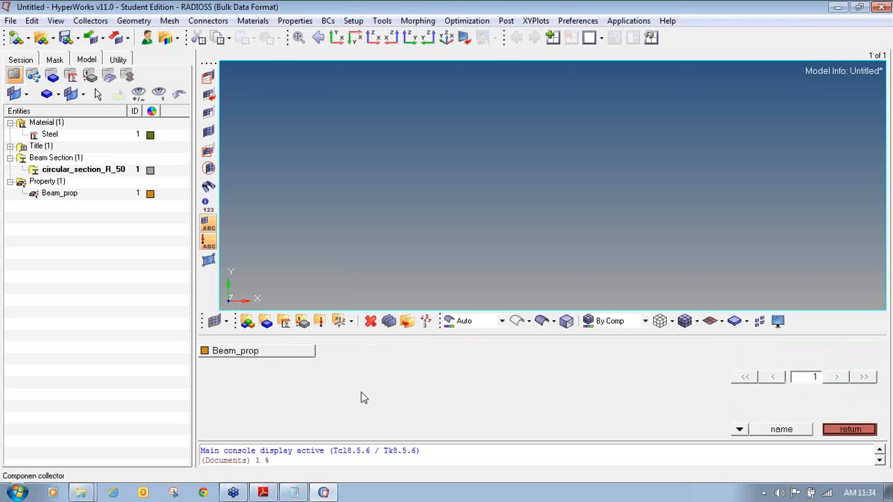
- Assign Beam_prop to Beam_comp, create it, and show it under Component in the model tree
left_click(258, 354)
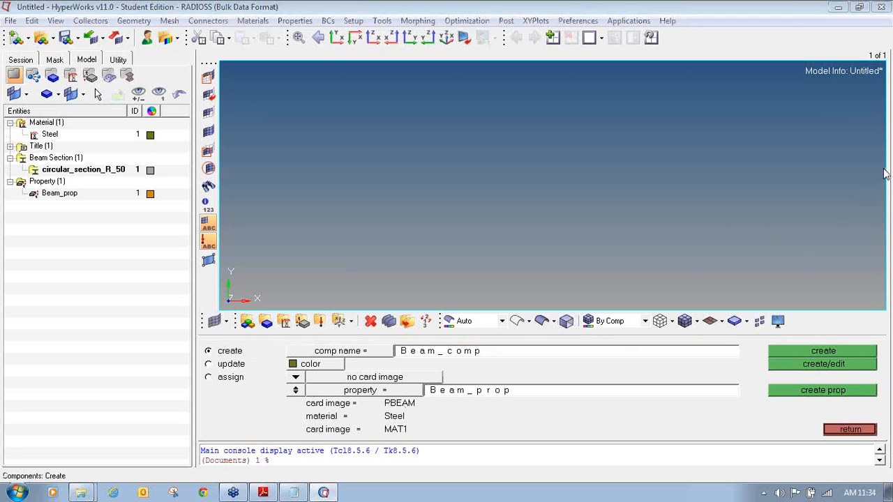
left_click_drag(305, 409, 416, 409)
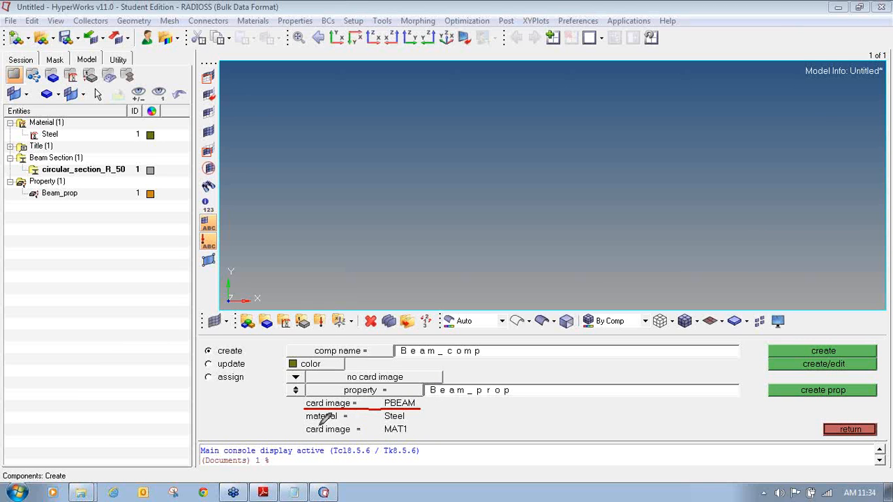
left_click_drag(308, 422, 415, 419)
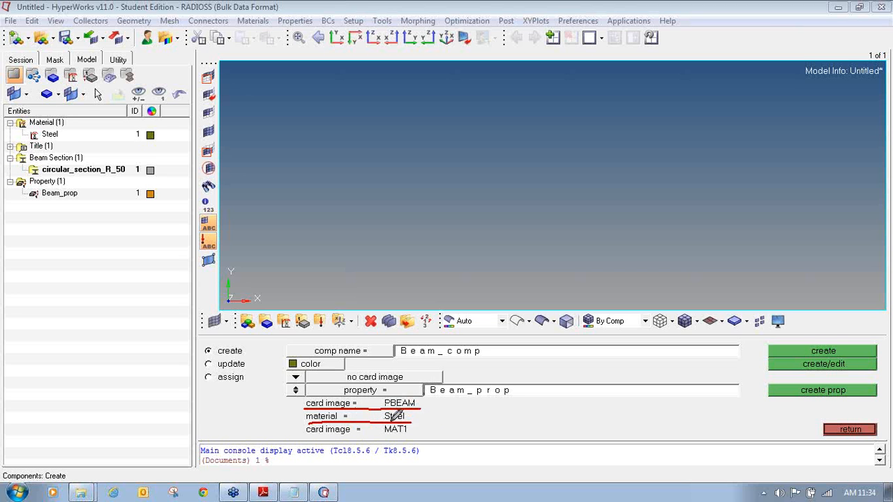
mouse_move(307, 438)
left_mouse_down()
mouse_move(414, 437)
mouse_move(422, 432)
mouse_move(417, 415)
left_mouse_up()
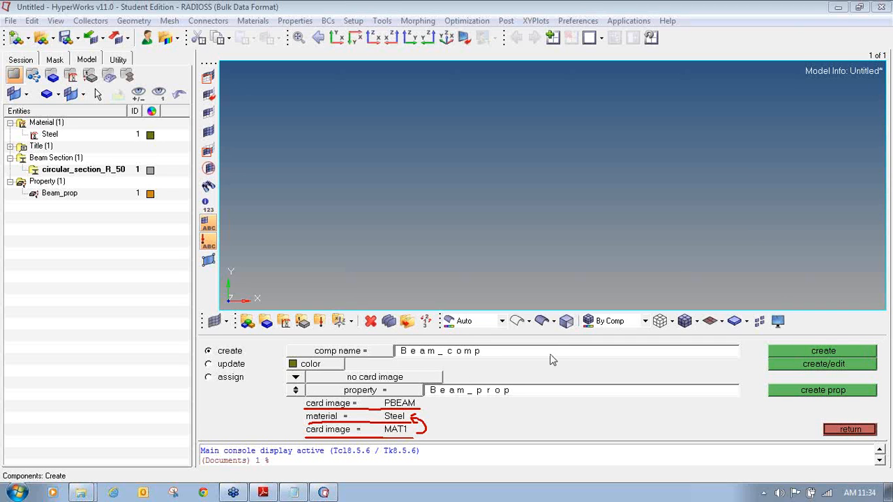
left_click(857, 351)
left_click(10, 217)
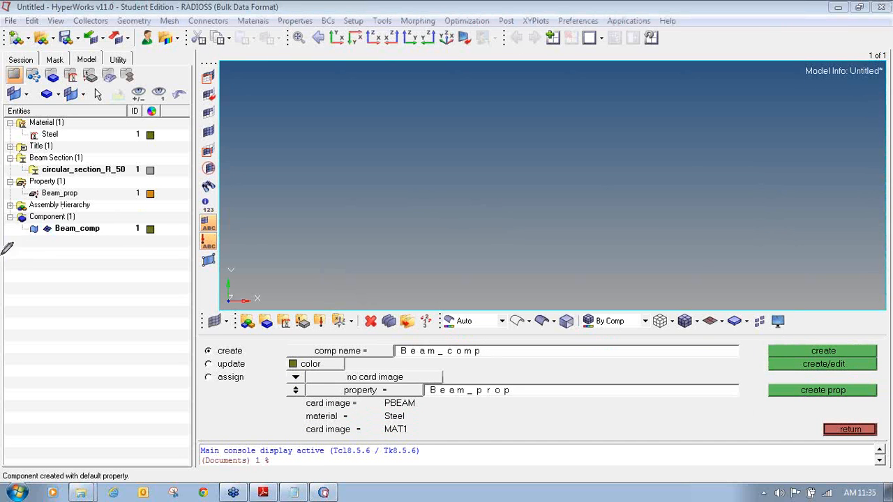
mouse_move(35, 211)
left_mouse_down()
mouse_move(8, 230)
mouse_move(155, 223)
mouse_move(100, 202)
left_mouse_up()
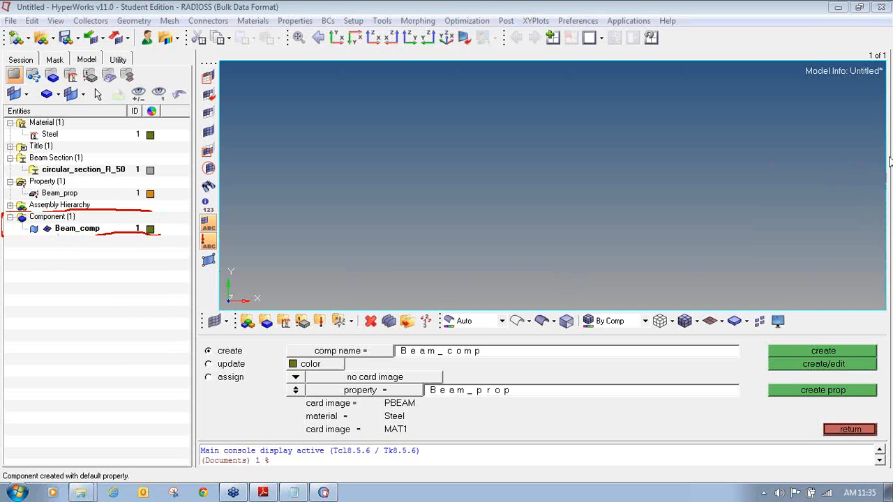
- Close the component panel and switch to the Geom page tools
left_click(849, 430)
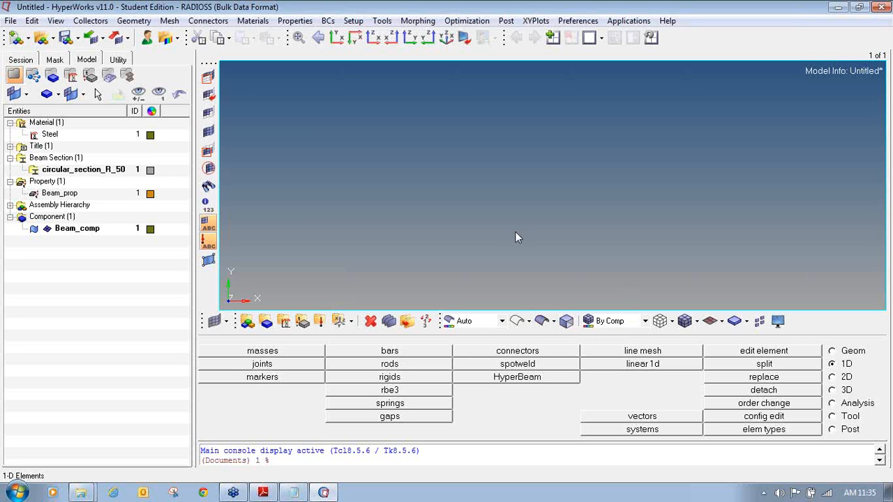
left_click(832, 351)
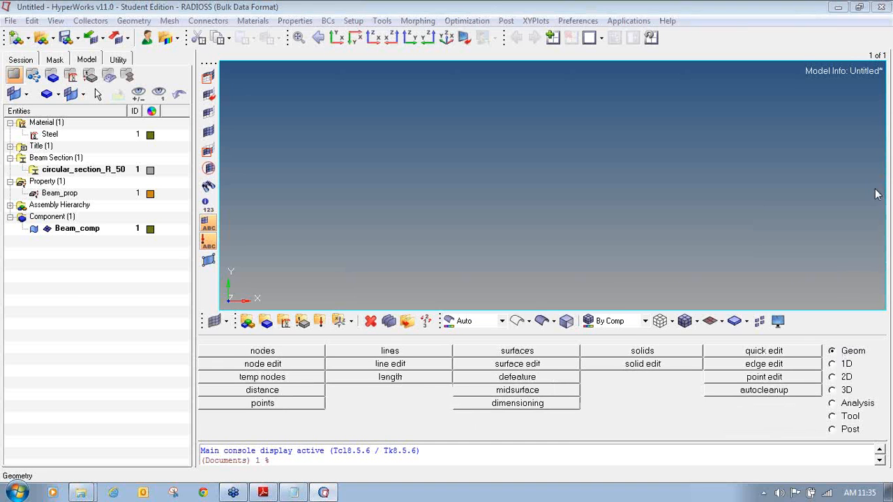
mouse_move(832, 341)
left_mouse_down()
mouse_move(872, 348)
mouse_move(882, 335)
left_mouse_up()
mouse_move(273, 337)
left_mouse_down()
mouse_move(206, 343)
mouse_move(202, 353)
mouse_move(318, 357)
mouse_move(326, 349)
mouse_move(231, 344)
left_mouse_up()
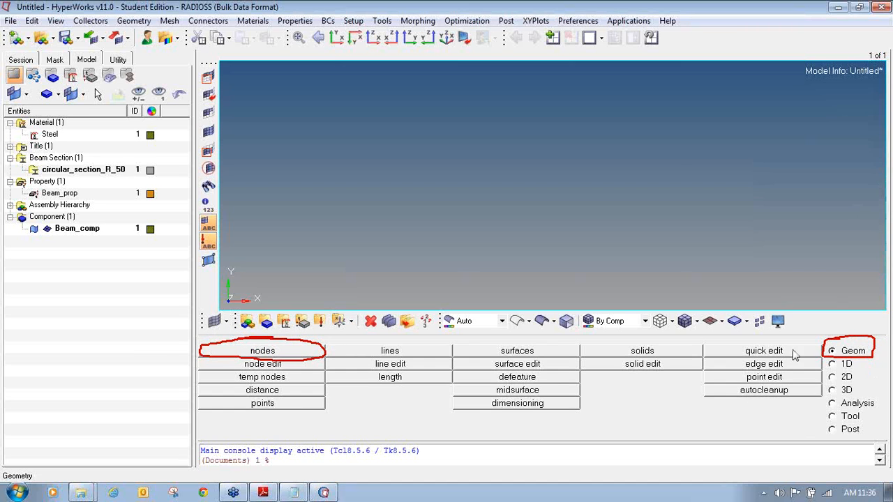
- Create a node at the origin (0, 0, 0) and a second node at x = 1000
left_click(222, 353)
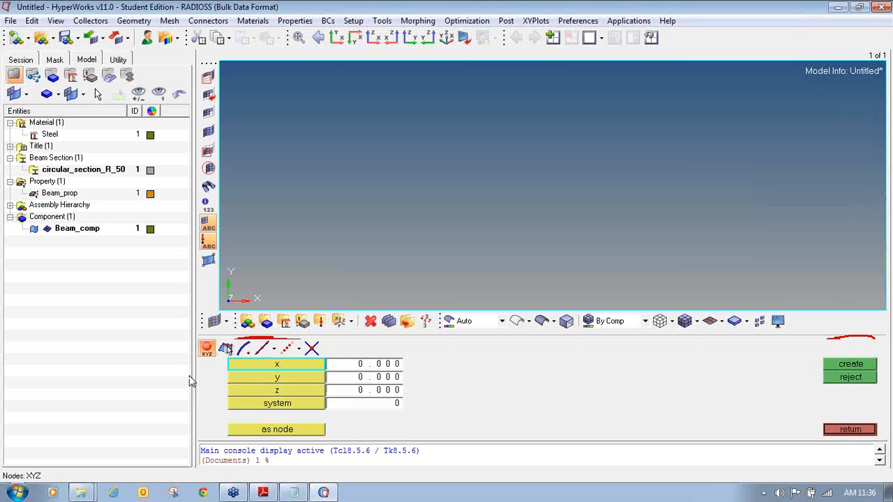
left_click(253, 478)
left_click(363, 370)
left_click(451, 370)
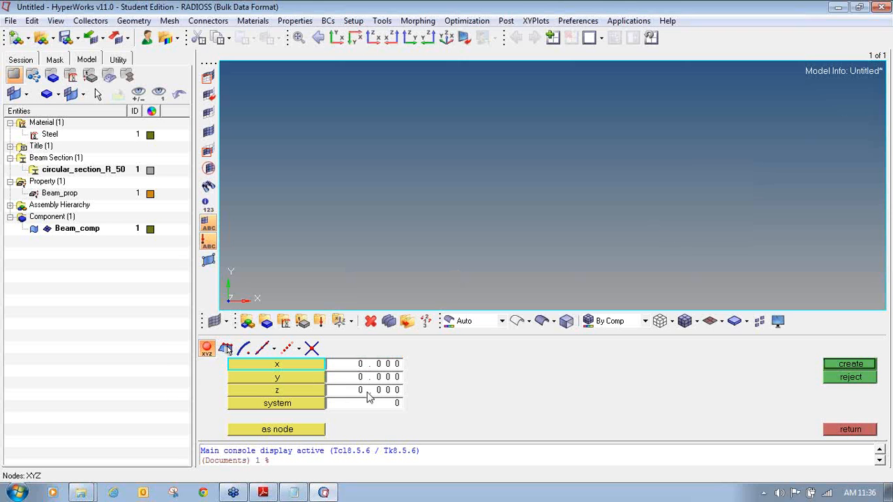
left_click(857, 366)
left_click(380, 368)
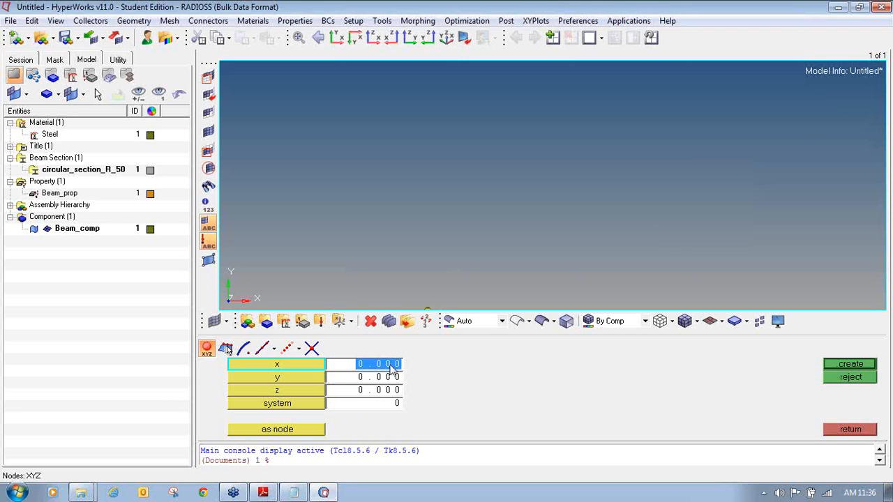
type("1000.00")
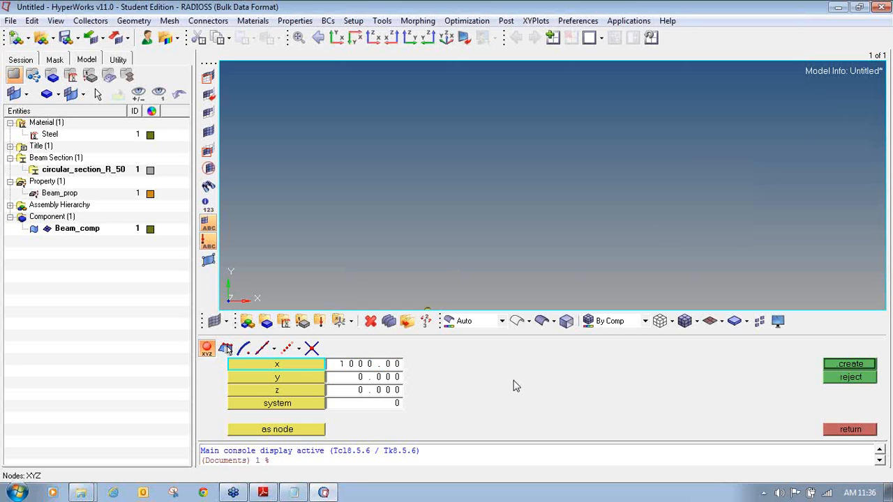
left_click(841, 364)
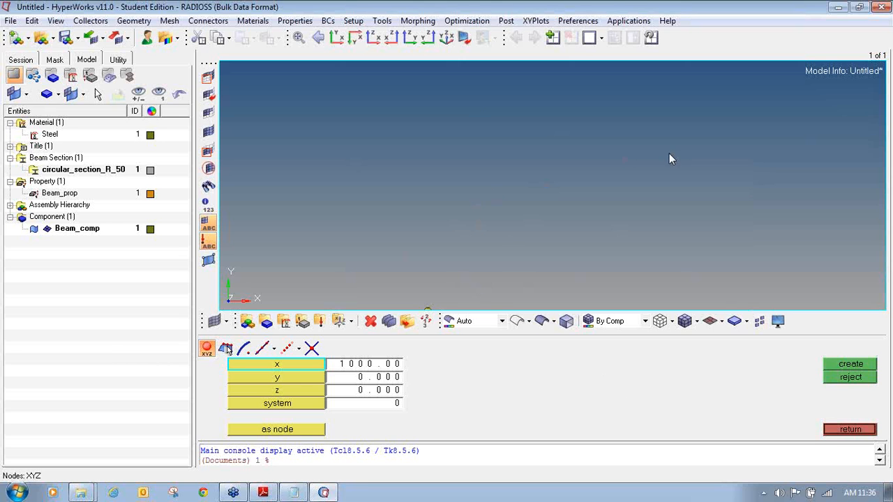
- Fit the view so both nodes appear and highlight them in the viewport
left_click(838, 366)
mouse_move(678, 105)
left_mouse_down()
mouse_move(685, 138)
mouse_move(695, 96)
mouse_move(696, 115)
left_mouse_up()
left_click_drag(567, 126, 586, 152)
left_click_drag(588, 144, 608, 150)
mouse_move(607, 124)
left_mouse_down()
mouse_move(618, 148)
mouse_move(619, 136)
mouse_move(638, 148)
mouse_move(666, 125)
left_mouse_up()
left_click_drag(658, 117, 668, 126)
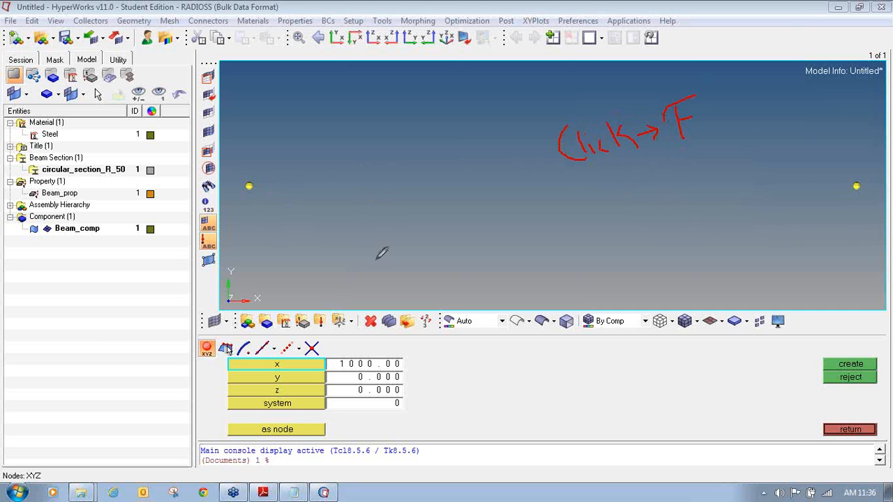
left_click(888, 165)
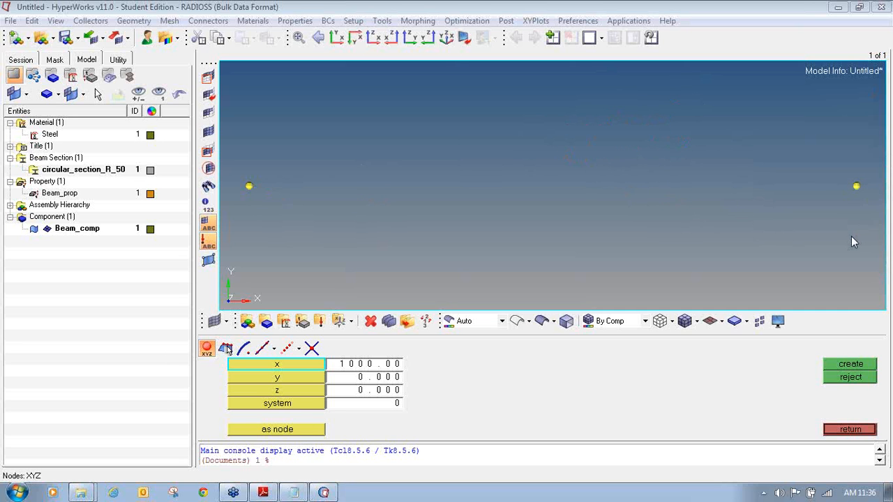
left_click(886, 169)
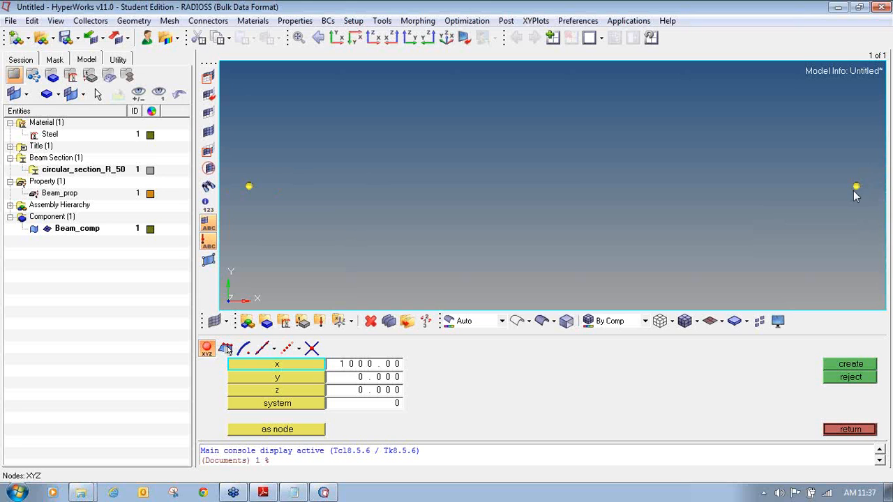
- Switch the Nodes panel from XYZ entry to Interpolate Nodes mode
mouse_move(281, 340)
left_mouse_down()
mouse_move(276, 353)
mouse_move(296, 360)
mouse_move(302, 342)
mouse_move(287, 339)
left_mouse_up()
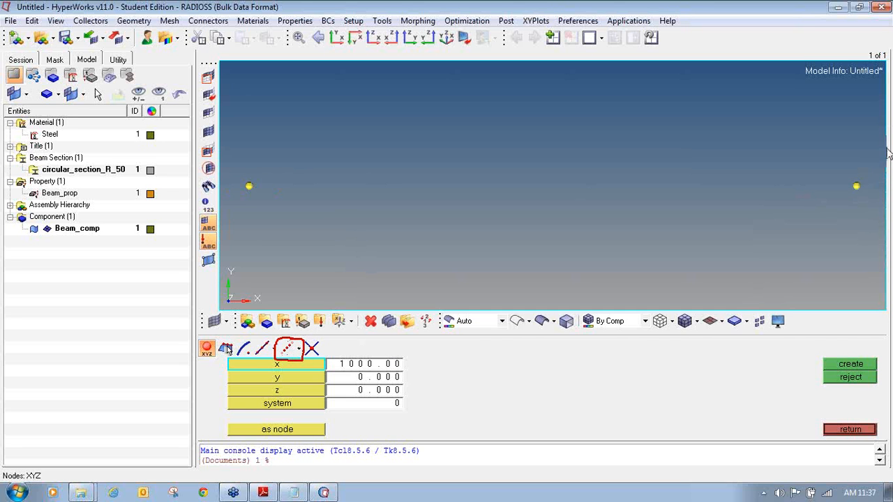
left_click(290, 349)
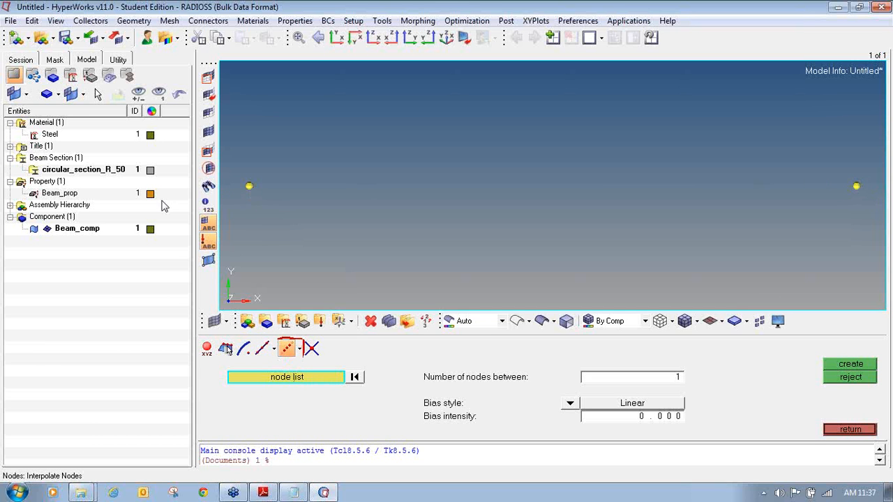
- Create 10 evenly spaced nodes between the left and right beam end nodes
left_click(249, 187)
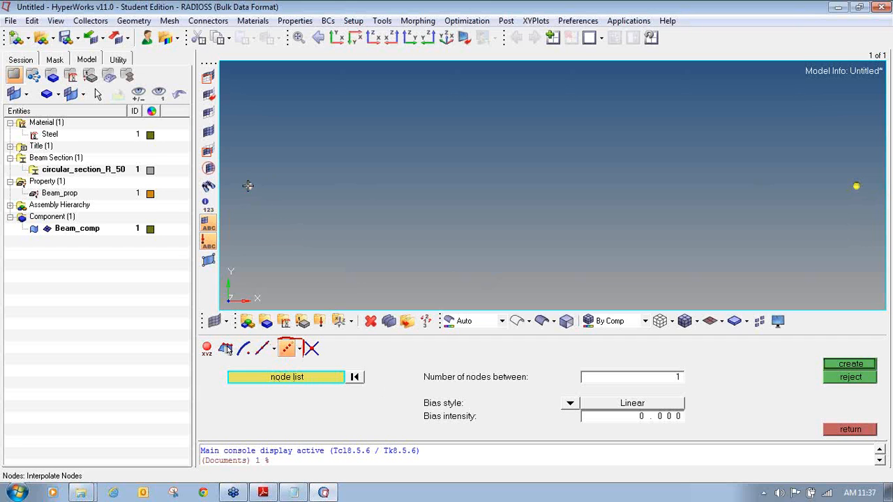
left_click(857, 187)
left_click(664, 380)
type("0")
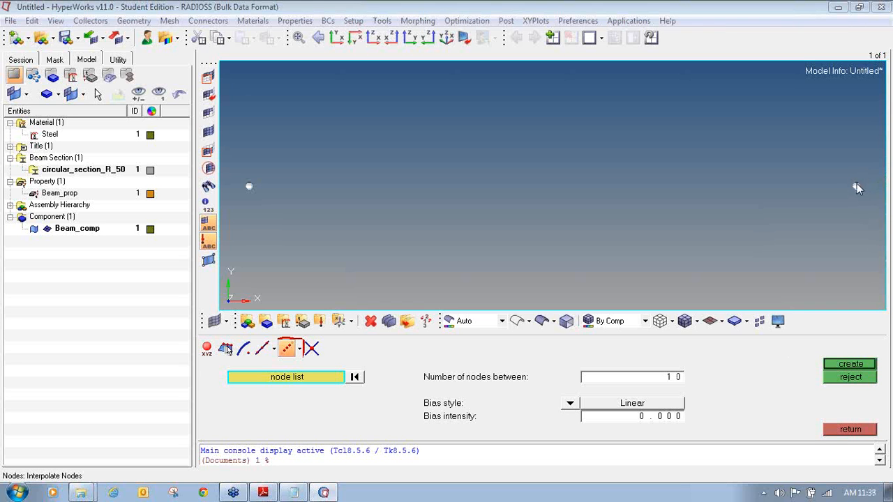
mouse_move(463, 362)
left_mouse_down()
mouse_move(418, 384)
mouse_move(639, 382)
mouse_move(670, 353)
mouse_move(454, 361)
left_mouse_up()
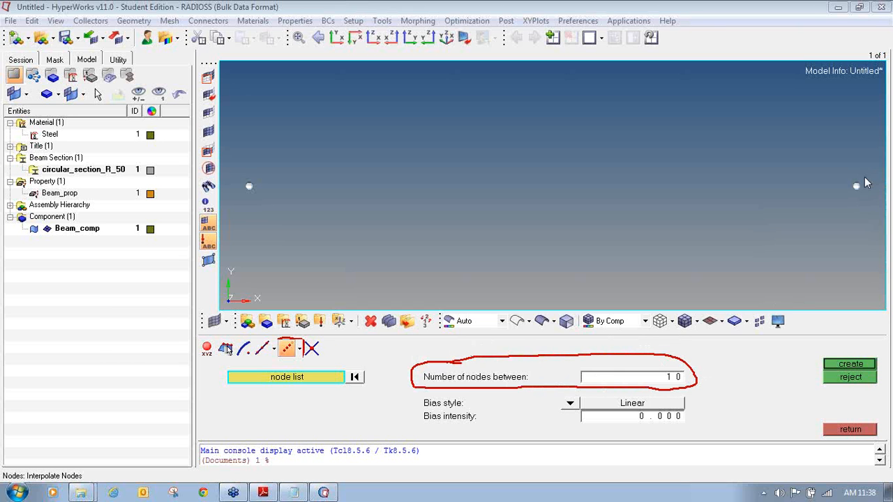
left_click(842, 365)
- Annotate the resulting row of twelve nodes, then leave the interpolation panel
key("Escape")
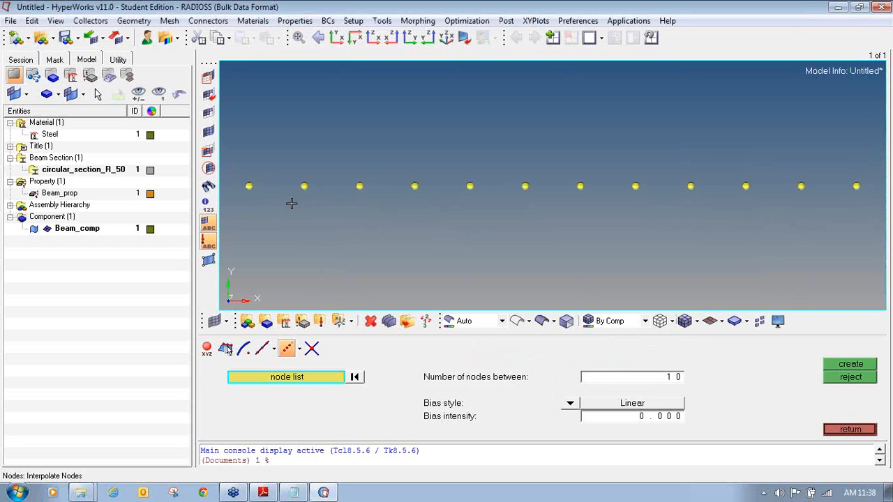
left_click(879, 166)
mouse_move(300, 201)
left_mouse_down()
mouse_move(419, 191)
mouse_move(644, 196)
left_mouse_up()
left_click_drag(686, 197, 809, 199)
left_click(798, 200)
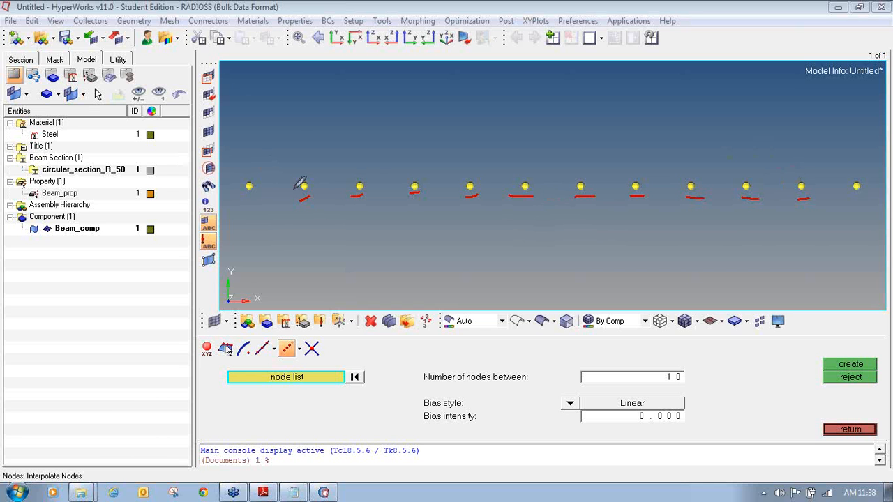
key("e")
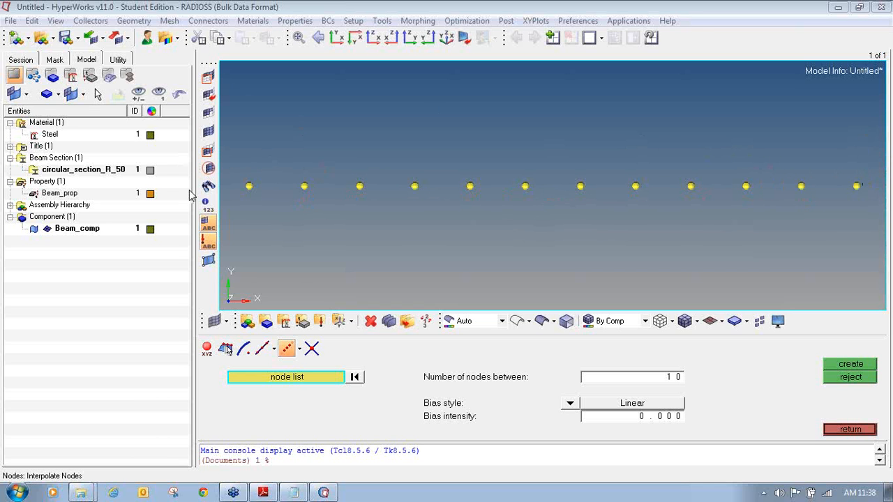
left_click(860, 431)
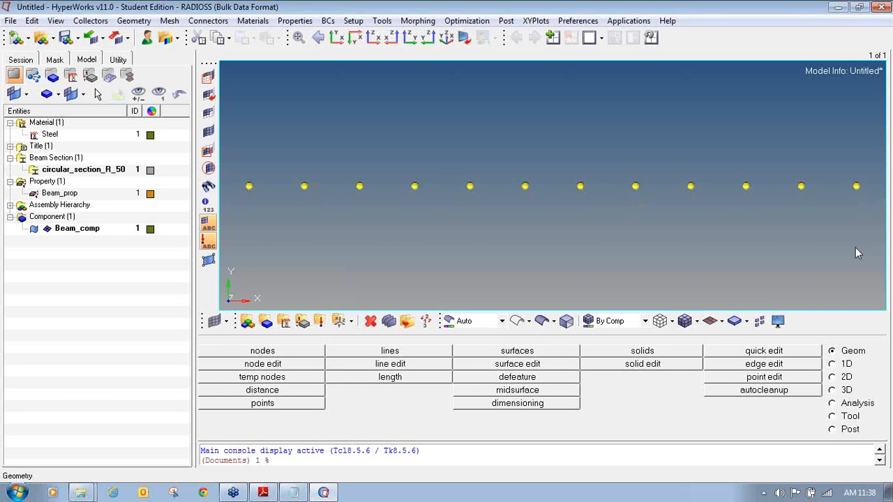
- Go to the 1D page and start the bars tool for connecting the twelve nodes
left_click(832, 364)
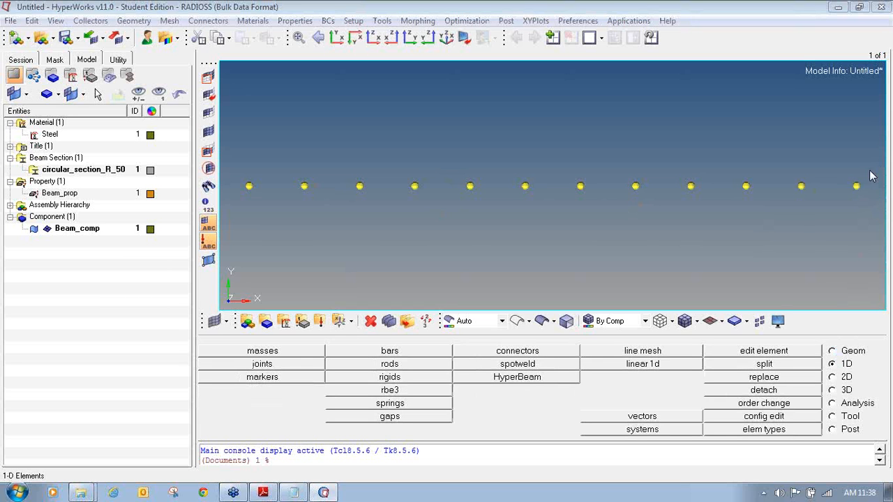
mouse_move(841, 357)
left_mouse_down()
mouse_move(823, 361)
mouse_move(837, 373)
mouse_move(864, 358)
mouse_move(839, 356)
left_mouse_up()
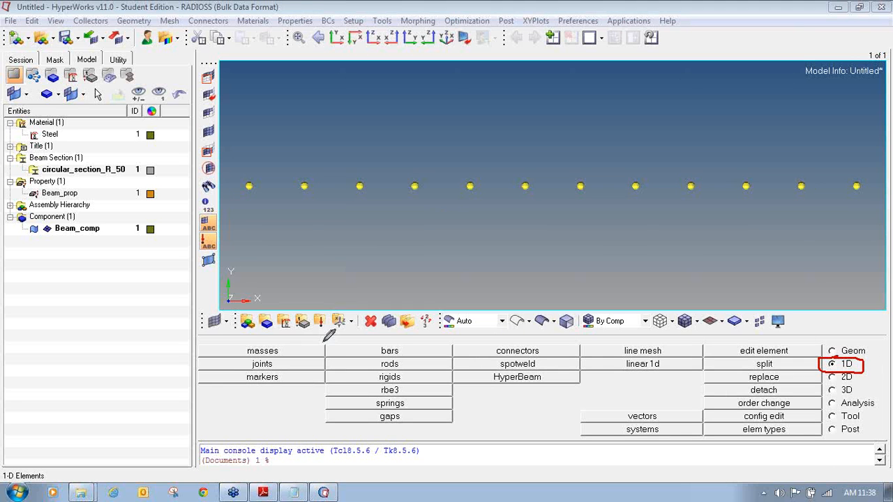
mouse_move(370, 341)
left_mouse_down()
mouse_move(331, 343)
mouse_move(401, 356)
mouse_move(453, 347)
mouse_move(426, 335)
mouse_move(373, 336)
left_mouse_up()
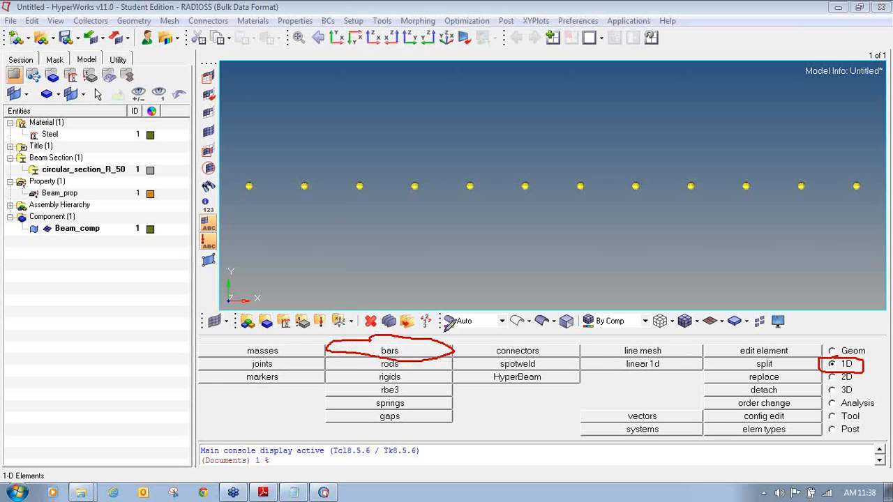
left_click_drag(438, 332, 479, 298)
left_click_drag(443, 325, 434, 334)
mouse_move(483, 269)
left_mouse_down()
mouse_move(488, 302)
mouse_move(504, 279)
mouse_move(491, 300)
mouse_move(534, 279)
mouse_move(551, 282)
left_mouse_up()
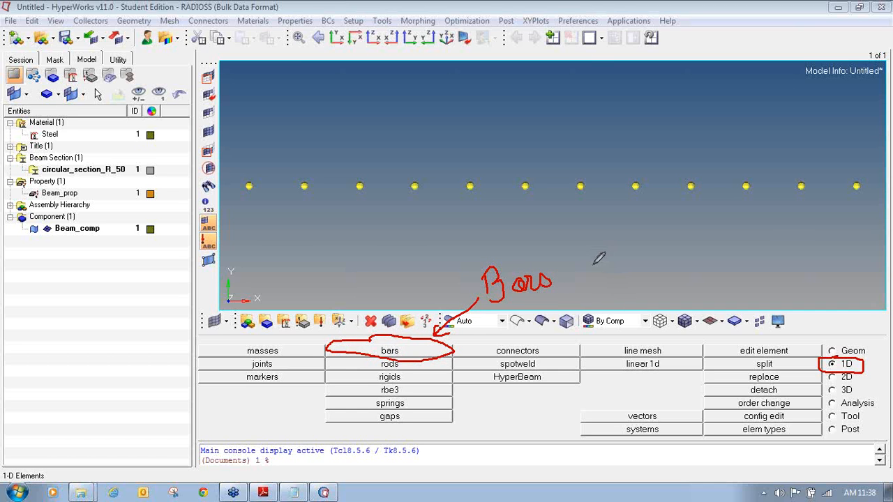
mouse_move(590, 252)
left_mouse_down()
mouse_move(592, 281)
mouse_move(636, 259)
mouse_move(632, 267)
mouse_move(671, 252)
mouse_move(677, 261)
left_mouse_up()
left_click(572, 282)
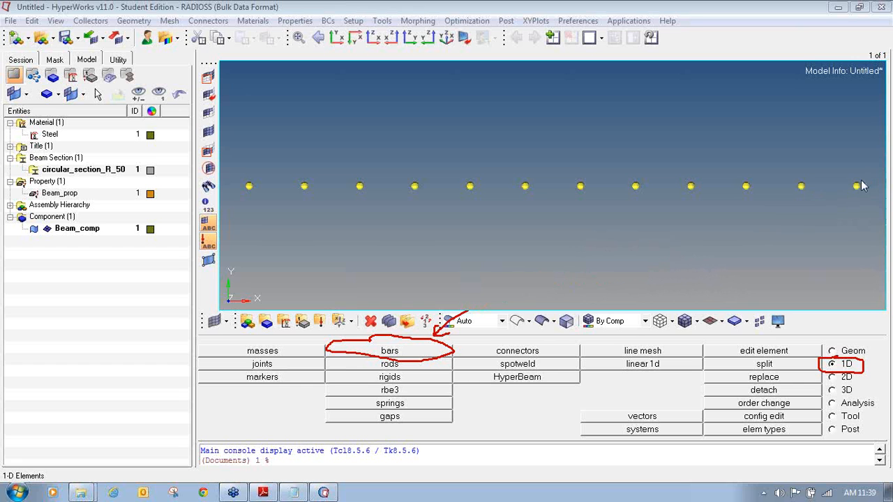
left_click(401, 356)
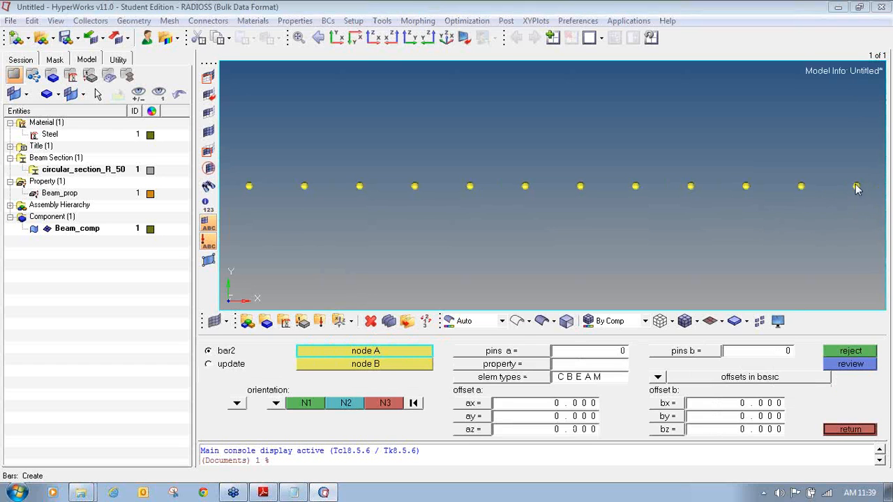
- Give new bars the Beam_prop property and the CBEAM element type
mouse_move(220, 340)
left_mouse_down()
mouse_move(202, 349)
mouse_move(229, 361)
mouse_move(247, 336)
left_mouse_up()
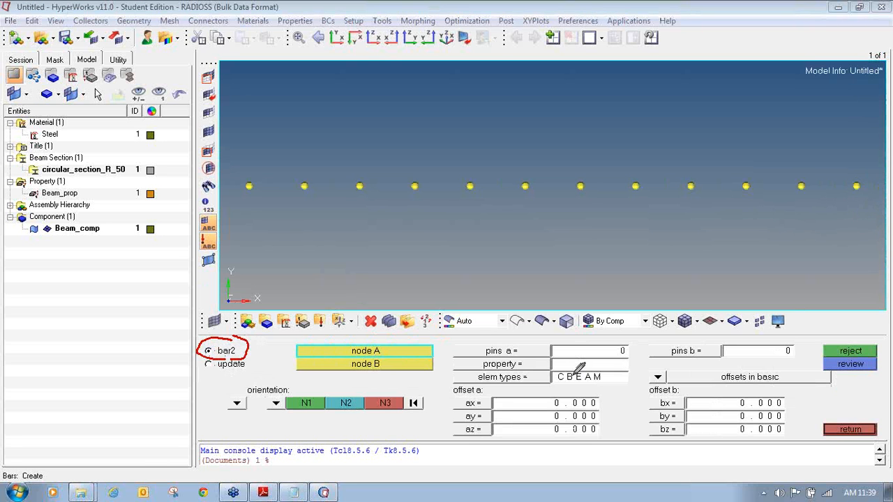
mouse_move(482, 357)
left_mouse_down()
mouse_move(453, 361)
mouse_move(553, 363)
mouse_move(542, 353)
mouse_move(504, 354)
left_mouse_up()
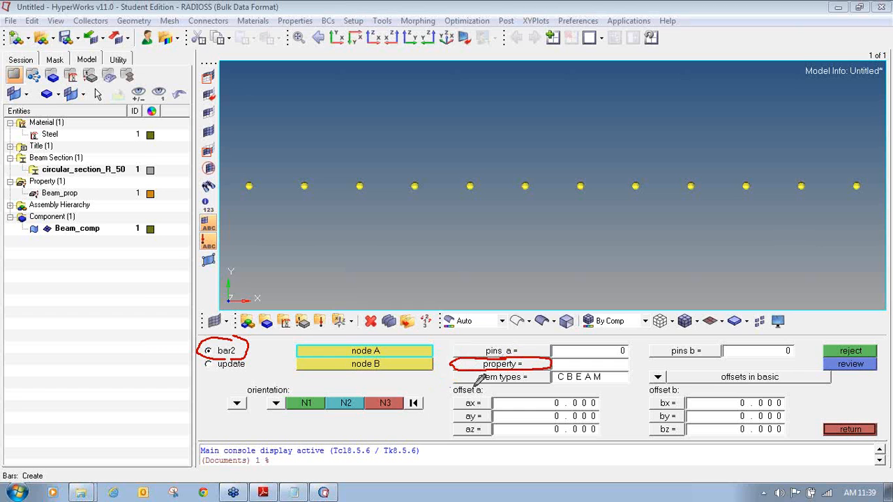
mouse_move(457, 370)
left_mouse_down()
mouse_move(489, 382)
mouse_move(545, 384)
mouse_move(552, 367)
mouse_move(488, 367)
mouse_move(452, 381)
left_mouse_up()
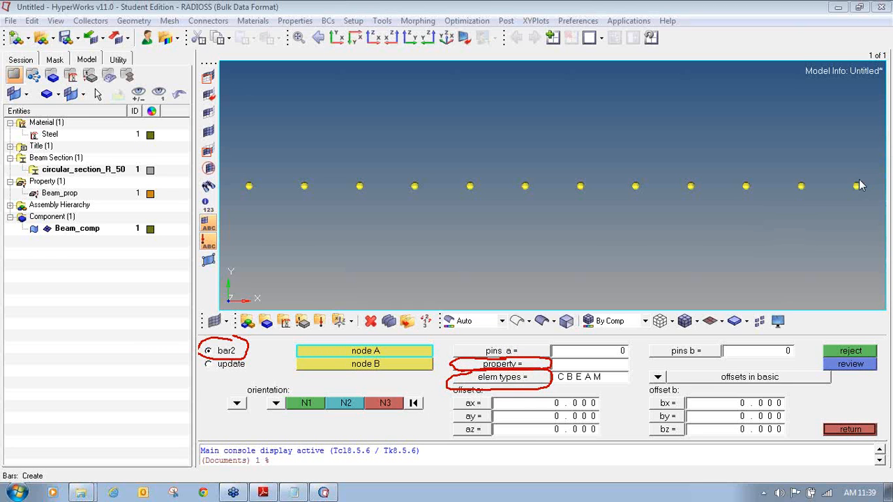
left_click(513, 364)
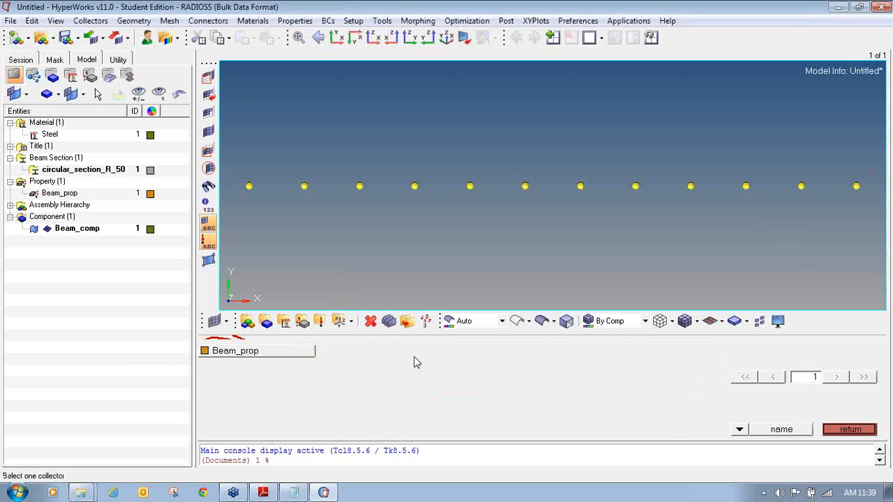
left_click(235, 351)
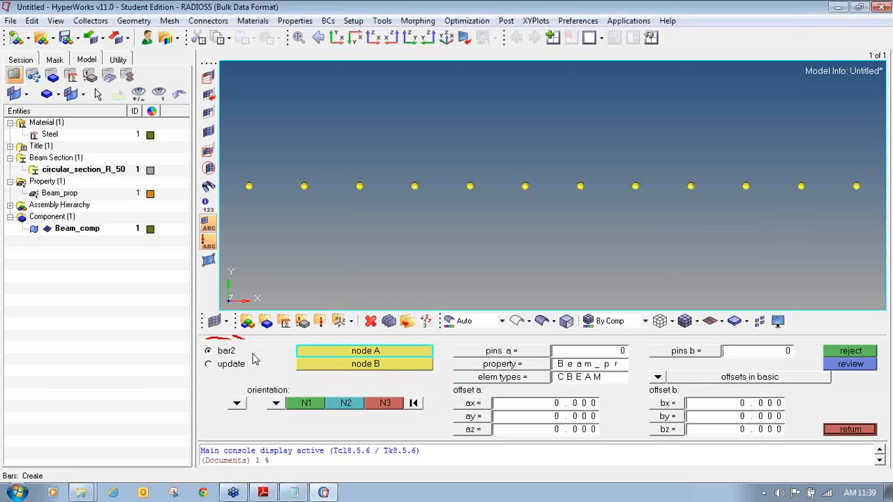
left_click(510, 379)
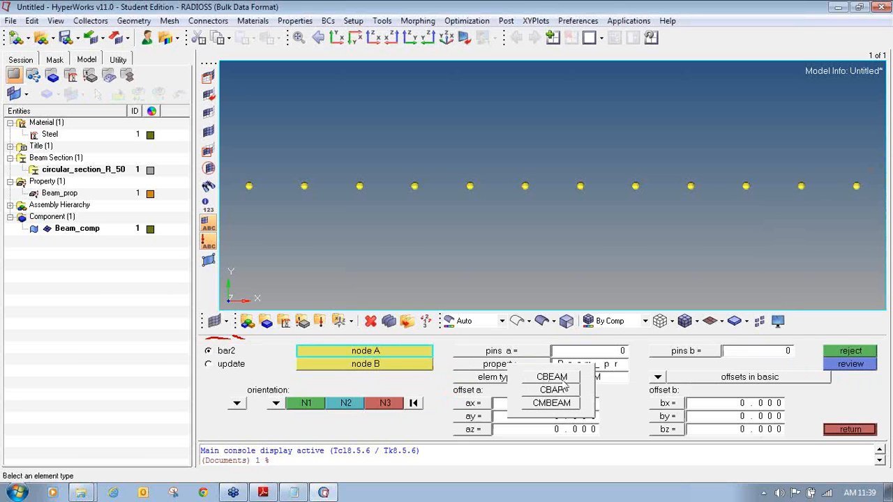
left_click(555, 377)
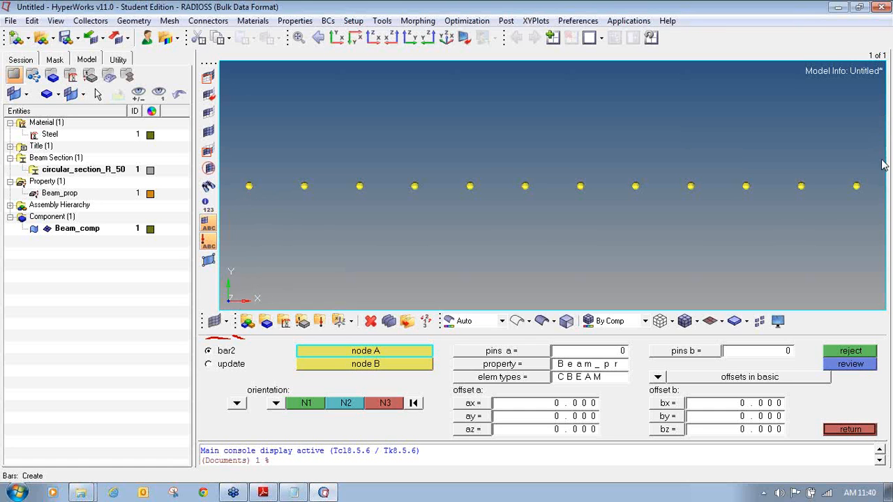
- Set the bar orientation in the bars panel to the y-axis
mouse_move(333, 130)
left_mouse_down()
mouse_move(266, 174)
mouse_move(526, 216)
mouse_move(864, 174)
mouse_move(405, 129)
mouse_move(310, 133)
left_mouse_up()
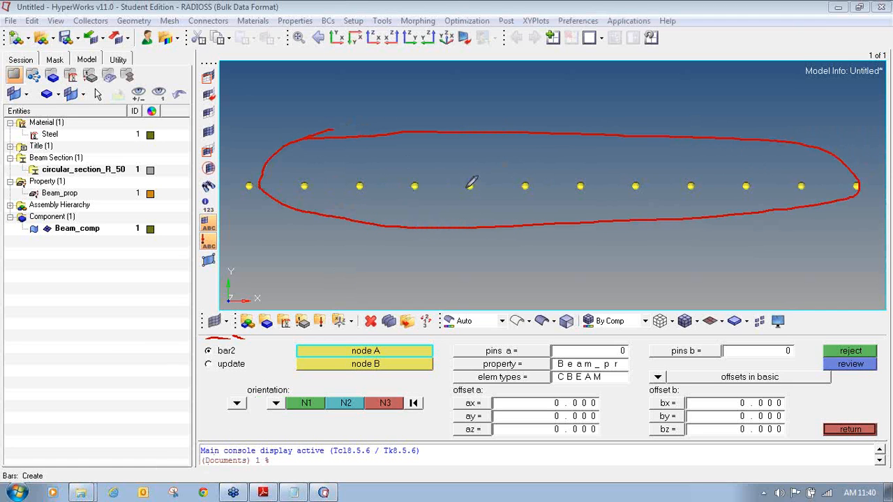
mouse_move(532, 186)
left_mouse_down()
mouse_move(839, 162)
mouse_move(824, 175)
left_mouse_up()
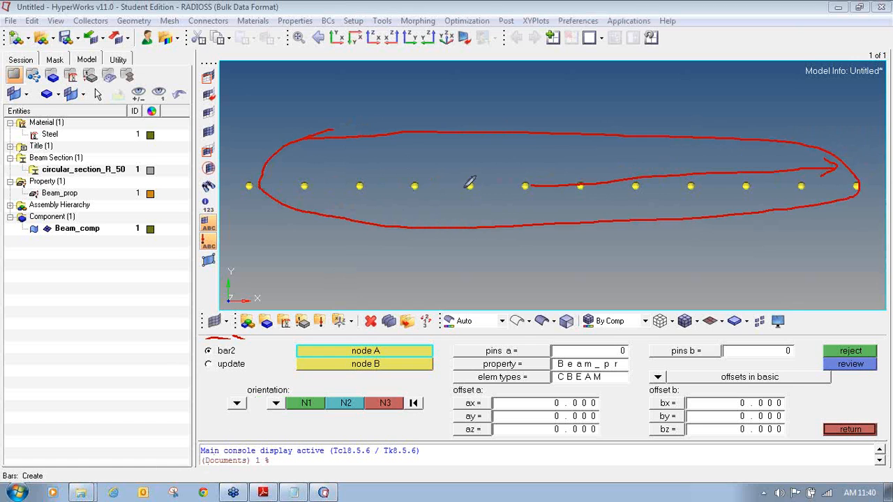
mouse_move(530, 183)
left_mouse_down()
mouse_move(524, 135)
mouse_move(535, 150)
left_mouse_up()
left_click(876, 166)
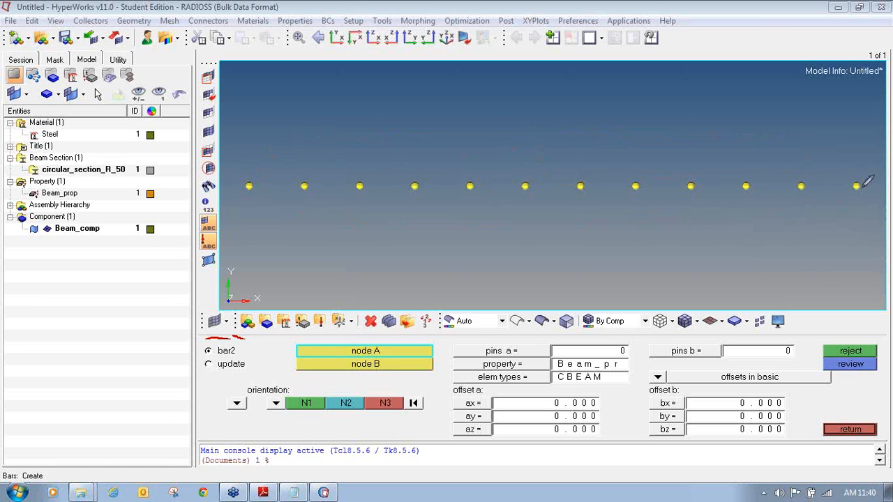
left_click_drag(250, 185, 470, 185)
left_click_drag(604, 181, 858, 185)
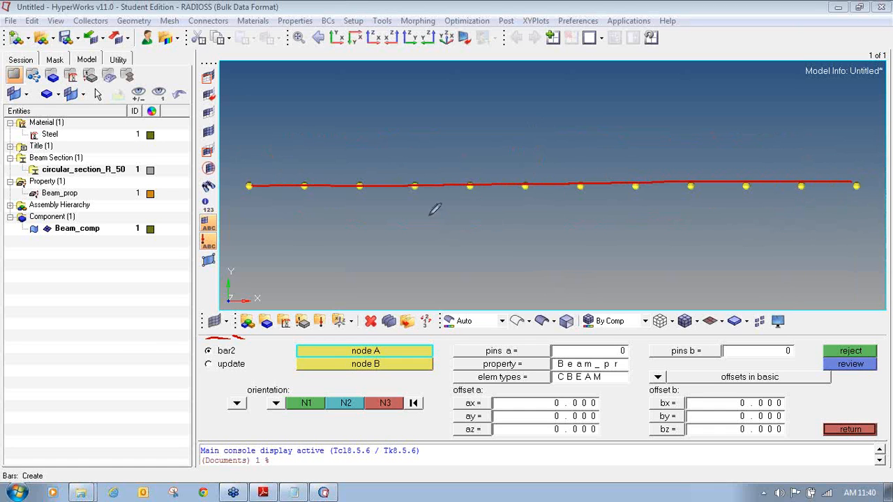
mouse_move(555, 146)
left_mouse_down()
mouse_move(556, 195)
mouse_move(598, 149)
mouse_move(562, 151)
left_mouse_up()
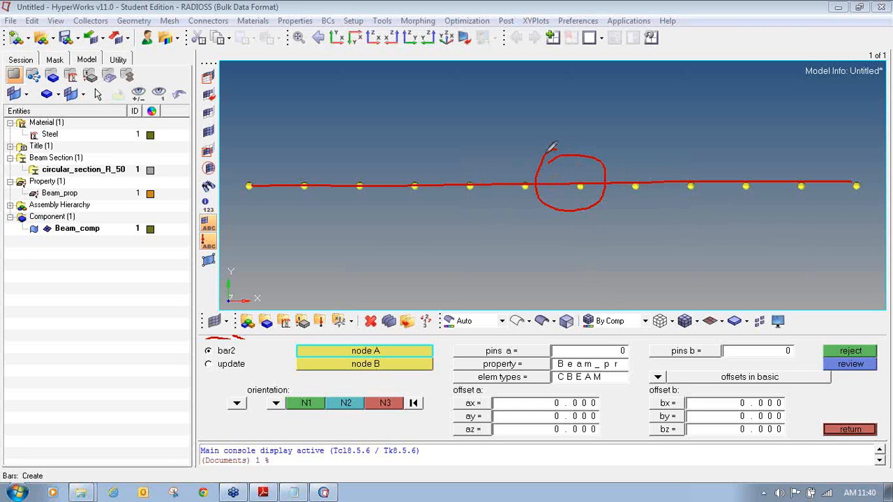
mouse_move(532, 234)
left_mouse_down()
mouse_move(526, 244)
mouse_move(536, 228)
mouse_move(557, 264)
left_mouse_up()
mouse_move(572, 225)
left_mouse_down()
mouse_move(578, 243)
mouse_move(594, 241)
left_mouse_up()
left_click(876, 167)
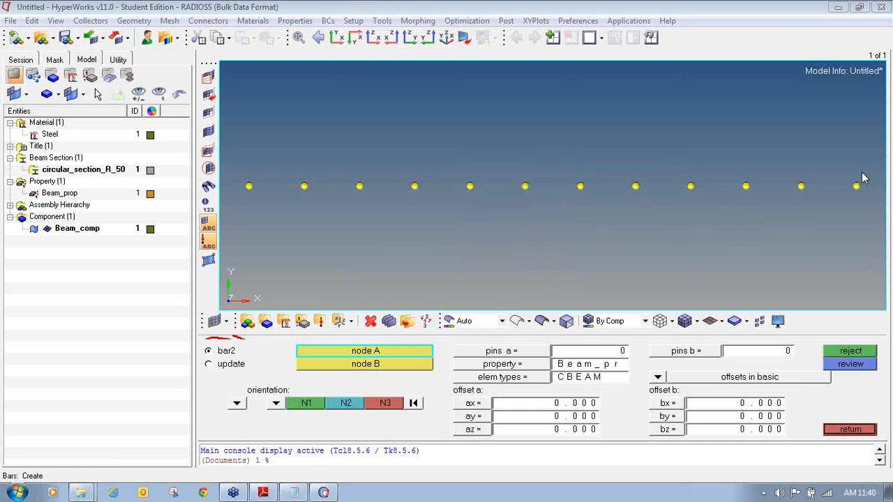
left_click(276, 402)
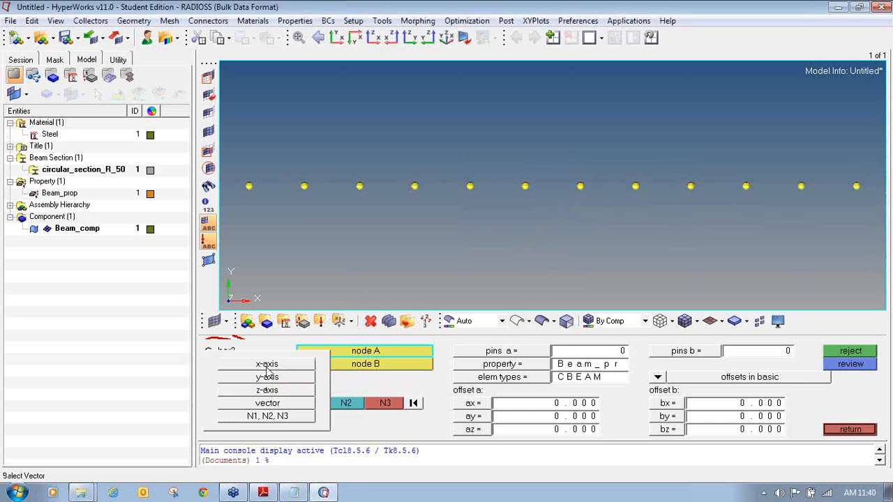
left_click(267, 379)
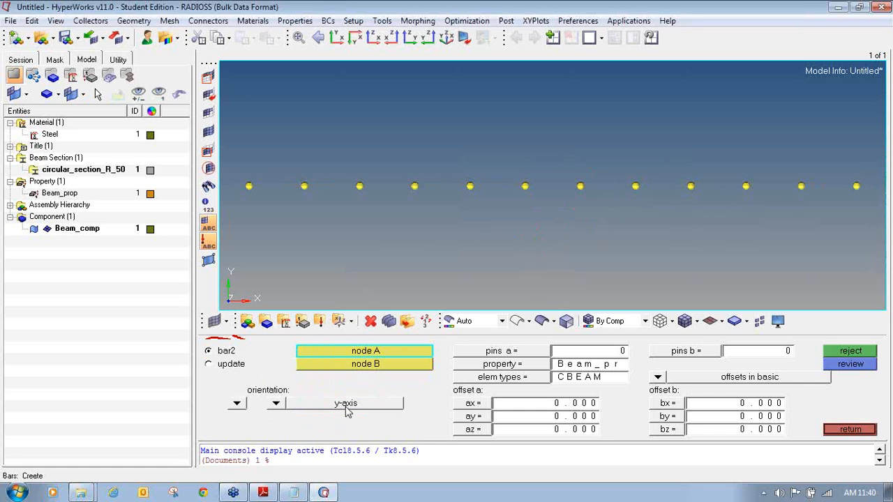
- Open the circular_section_R_50 section view and label points C, D, E, F and axes Y, Z
left_click(131, 77)
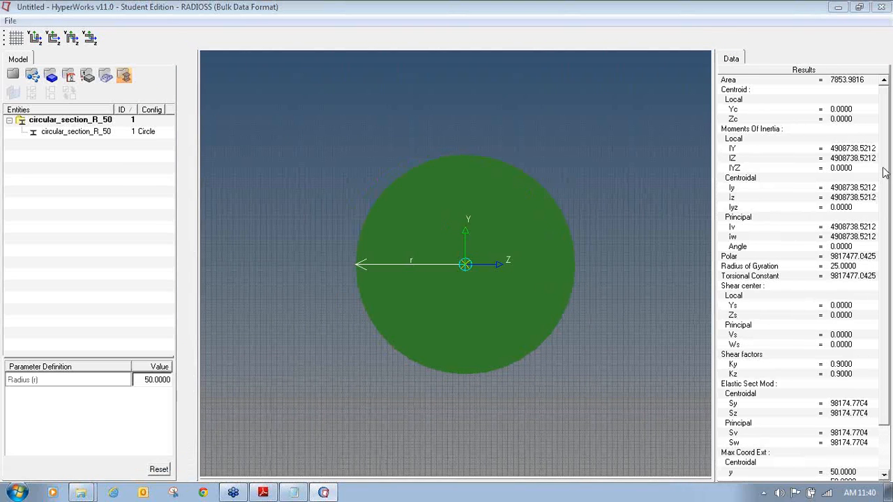
left_click_drag(466, 136, 466, 154)
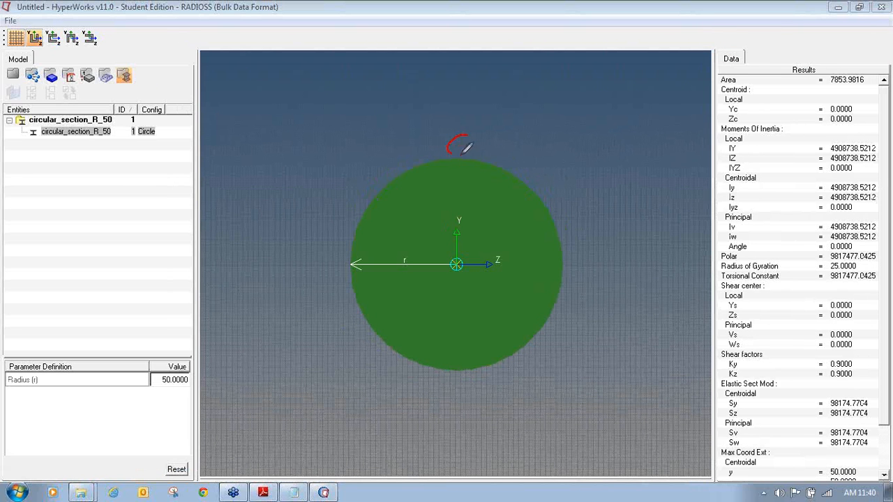
left_click_drag(574, 254, 573, 266)
mouse_move(463, 377)
left_mouse_down()
mouse_move(465, 406)
mouse_move(469, 378)
mouse_move(487, 404)
left_mouse_up()
mouse_move(331, 270)
left_mouse_down()
mouse_move(322, 292)
mouse_move(328, 250)
mouse_move(349, 264)
left_mouse_up()
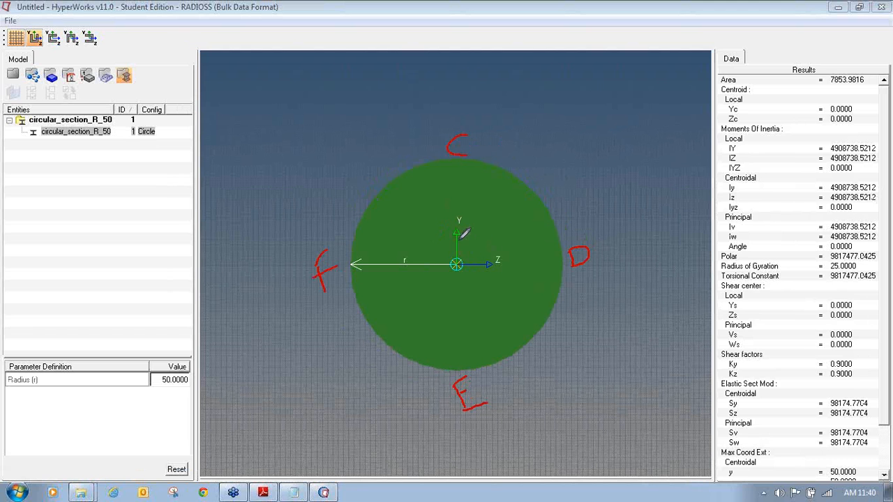
left_click_drag(457, 171, 462, 160)
mouse_move(222, 388)
left_mouse_down()
mouse_move(222, 437)
mouse_move(256, 431)
mouse_move(264, 441)
left_mouse_up()
mouse_move(203, 362)
left_mouse_down()
mouse_move(222, 383)
mouse_move(233, 363)
left_mouse_up()
left_click_drag(275, 444, 315, 448)
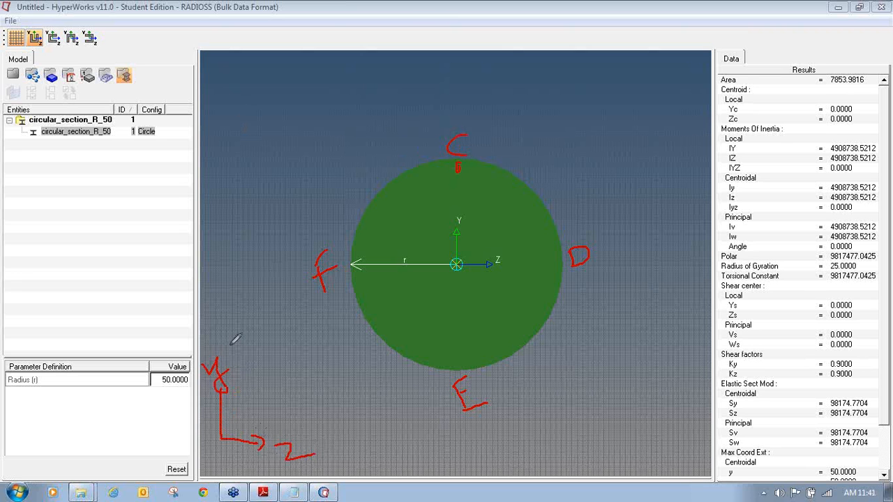
left_click_drag(215, 400, 227, 399)
- Sketch the 30,000 downward load at point C and note that E is in compression
mouse_move(488, 70)
left_mouse_down()
mouse_move(488, 135)
mouse_move(499, 113)
left_mouse_up()
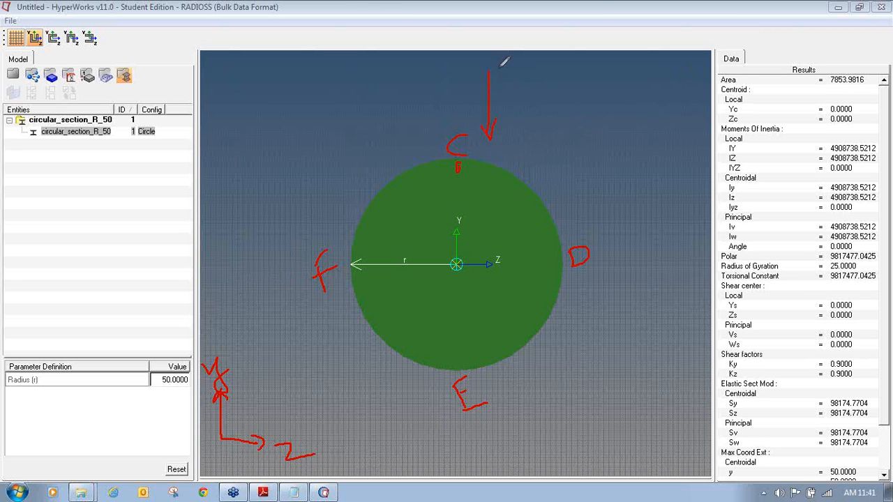
left_click_drag(539, 77, 537, 78)
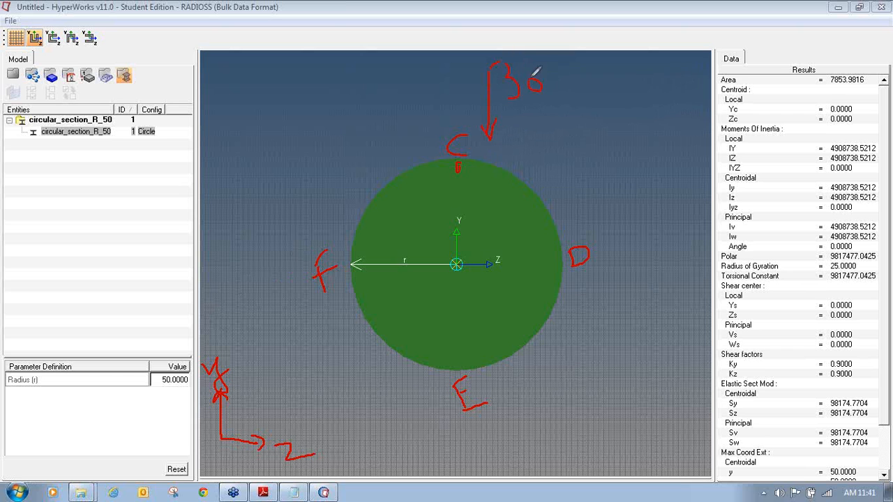
left_click_drag(593, 70, 604, 73)
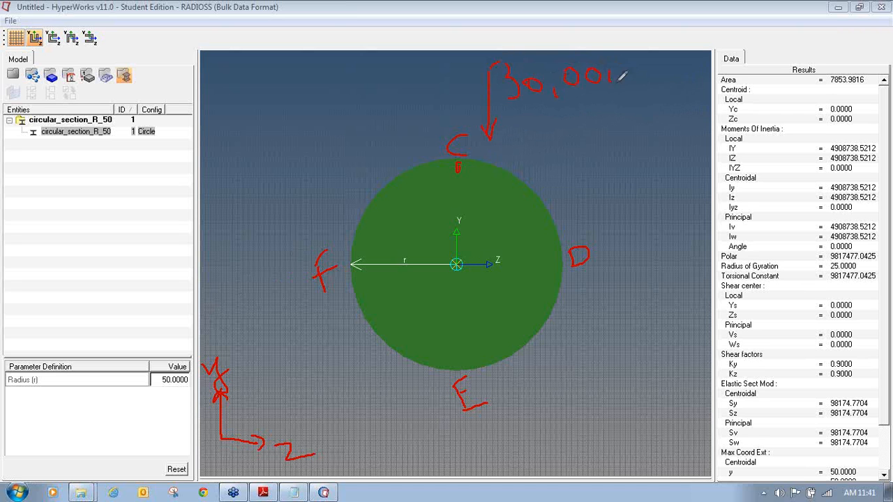
mouse_move(462, 129)
left_mouse_down()
mouse_move(447, 140)
mouse_move(465, 117)
mouse_move(478, 167)
left_mouse_up()
left_click_drag(446, 68, 451, 108)
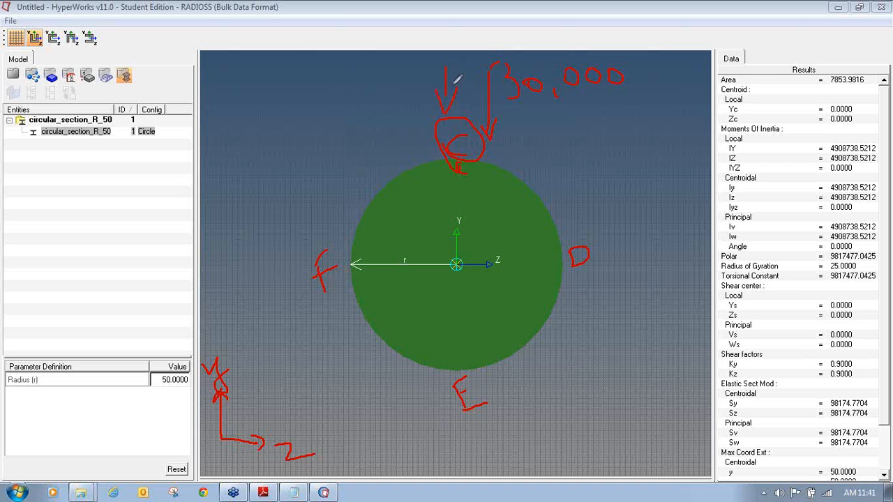
mouse_move(367, 126)
left_mouse_down()
mouse_move(377, 96)
mouse_move(386, 121)
mouse_move(404, 125)
left_mouse_up()
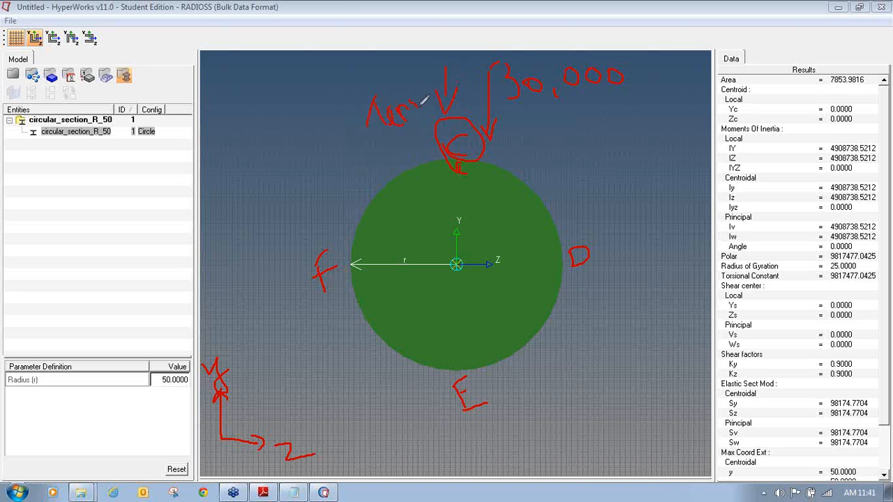
left_click_drag(423, 87, 434, 99)
mouse_move(523, 386)
left_mouse_down()
mouse_move(517, 396)
mouse_move(547, 401)
mouse_move(598, 370)
mouse_move(594, 360)
mouse_move(677, 349)
mouse_move(567, 394)
left_mouse_up()
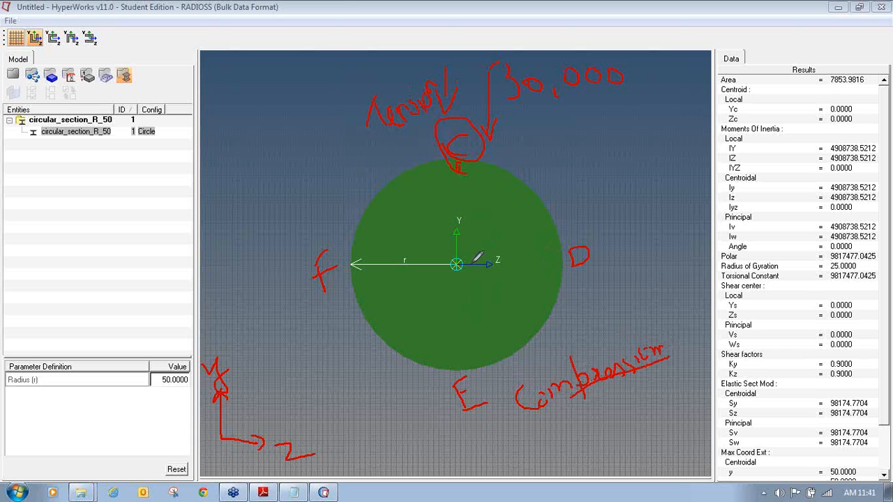
- Mark the Z axis and stress states at D and F, clear the sketches, and close the viewer
left_click_drag(457, 266, 492, 270)
mouse_move(223, 335)
left_mouse_down()
mouse_move(202, 403)
mouse_move(232, 334)
left_mouse_up()
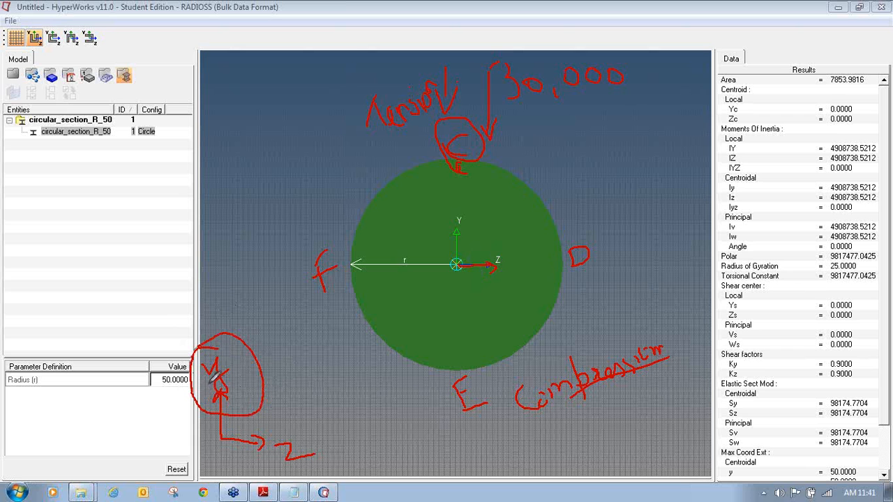
mouse_move(483, 239)
left_mouse_down()
mouse_move(520, 293)
mouse_move(480, 244)
left_mouse_up()
mouse_move(564, 263)
left_mouse_down()
mouse_move(652, 266)
mouse_move(575, 278)
mouse_move(570, 251)
left_mouse_up()
mouse_move(630, 219)
left_mouse_down()
mouse_move(635, 241)
mouse_move(671, 236)
mouse_move(688, 212)
mouse_move(705, 219)
left_mouse_up()
mouse_move(265, 217)
left_mouse_down()
mouse_move(257, 246)
mouse_move(286, 236)
mouse_move(303, 202)
mouse_move(325, 223)
mouse_move(352, 223)
mouse_move(279, 248)
left_mouse_up()
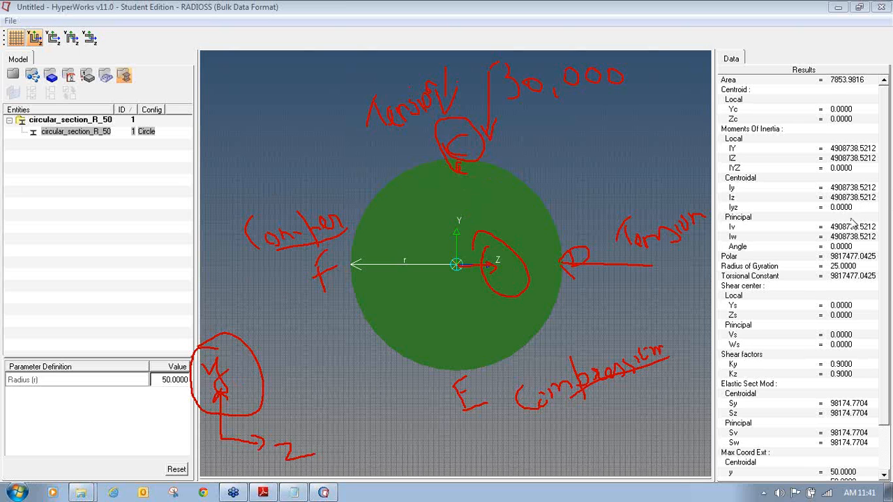
key("Escape")
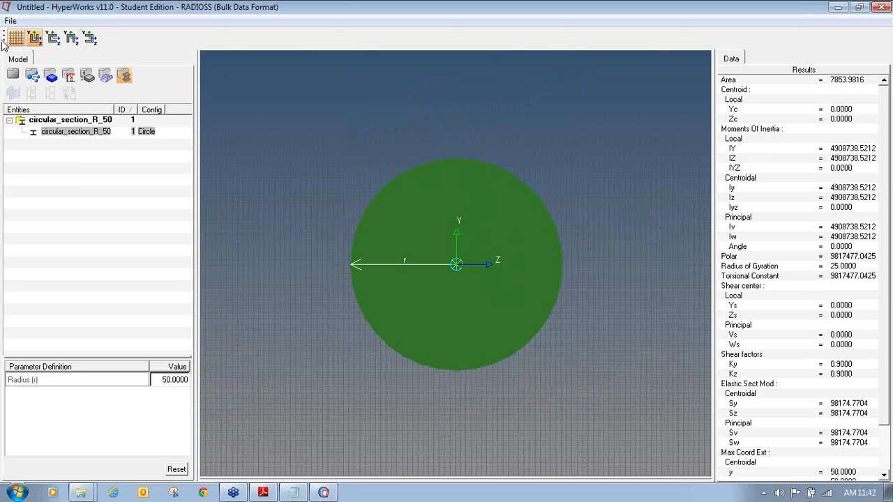
left_click(13, 75)
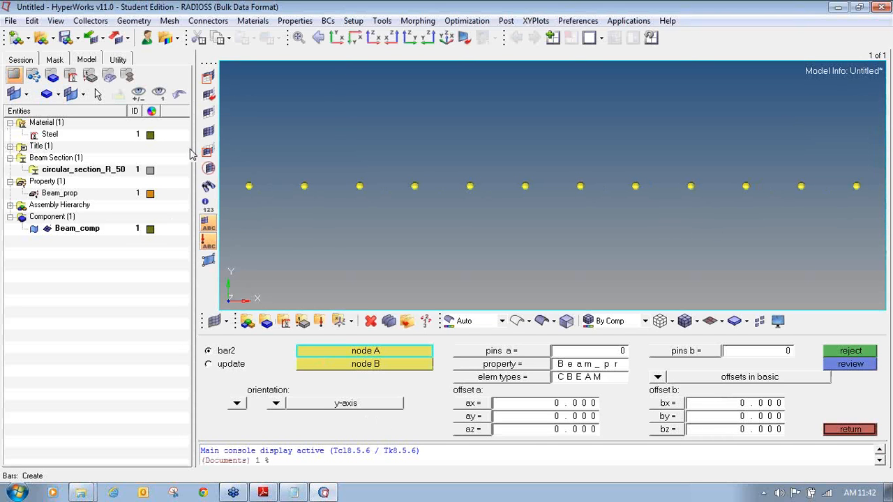
- Create CBEAM bars linking consecutive nodes from node 1 through node 6
left_click(346, 354)
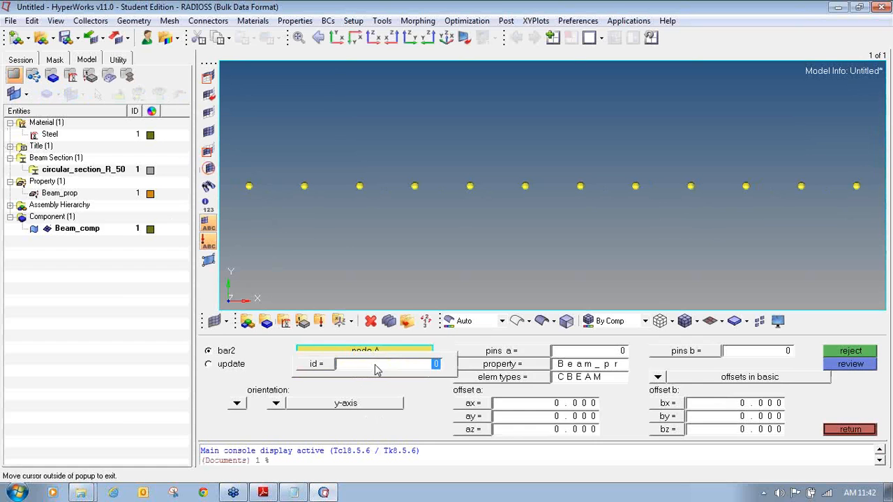
left_click(249, 185)
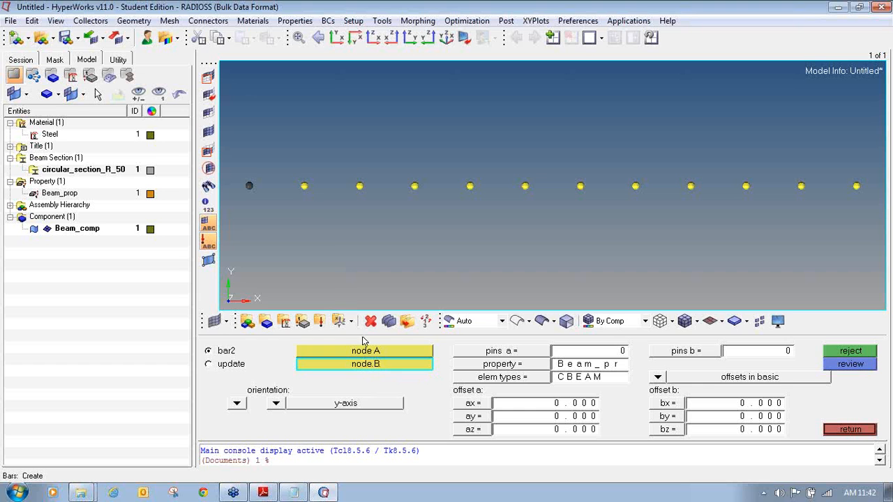
left_click(303, 186)
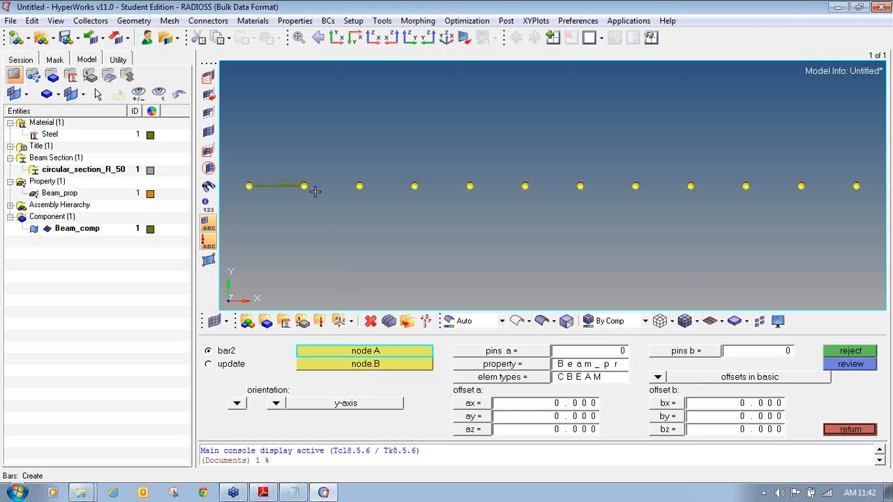
left_click(305, 186)
left_click(360, 186)
left_click(361, 186)
left_click(415, 186)
left_click(415, 186)
left_click(473, 186)
left_click(471, 186)
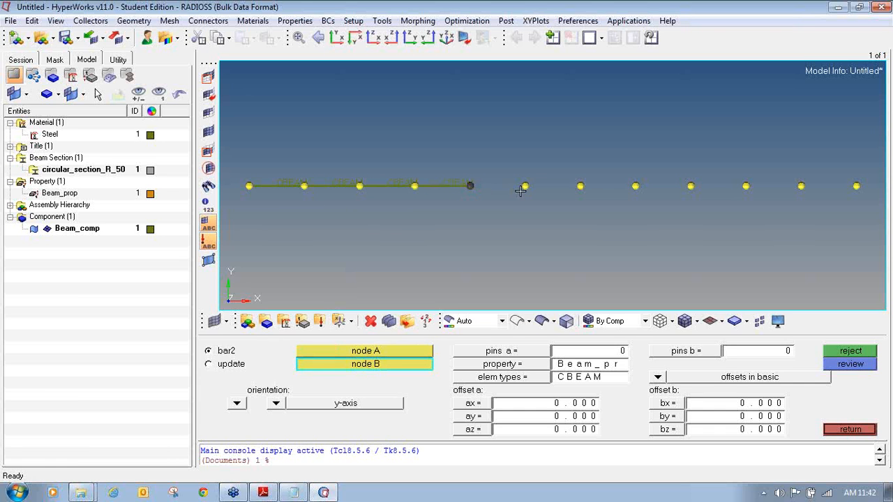
left_click(525, 185)
left_click(524, 186)
- Create the remaining CBEAM bars linking consecutive nodes from node 6 to node 12
left_click(580, 186)
left_click(579, 186)
left_click(635, 186)
left_click(635, 185)
left_click(691, 186)
left_click(691, 186)
left_click(746, 186)
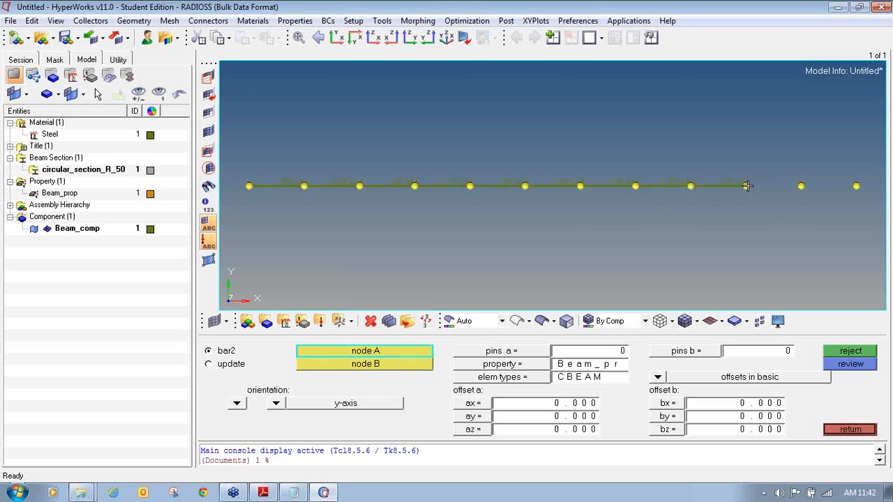
left_click(746, 186)
left_click(801, 186)
left_click(803, 186)
left_click(857, 185)
- Colour Beam_comp red in the Model browser and return to the XY front view
left_click(150, 229)
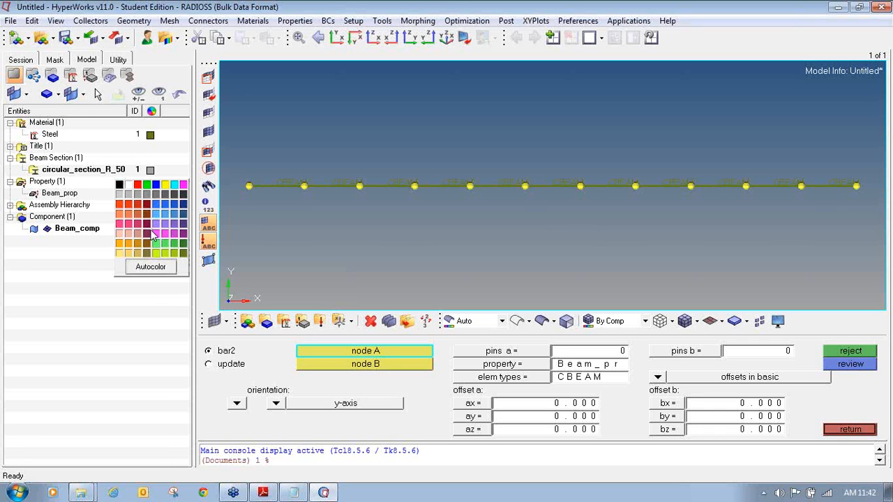
left_click(139, 204)
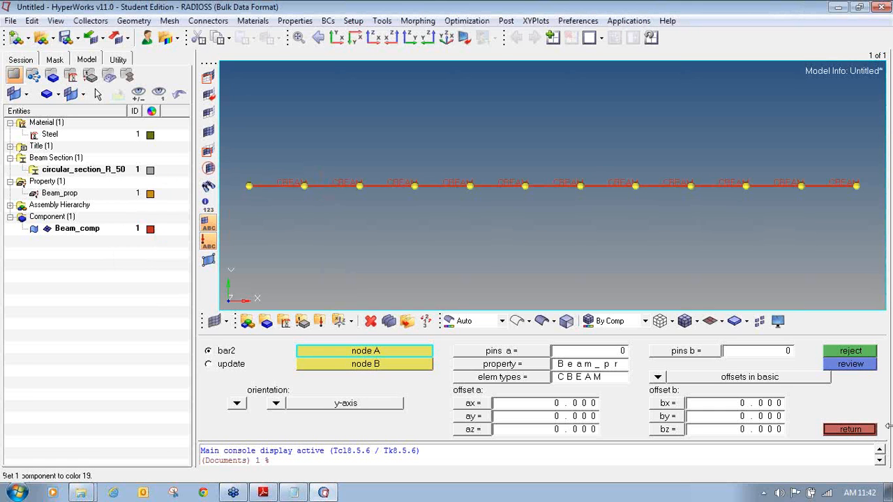
left_click_drag(388, 206, 326, 203, "ctrl")
scroll(277, 202, "up", 2, "ctrl")
scroll(314, 222, "up", 1, "ctrl")
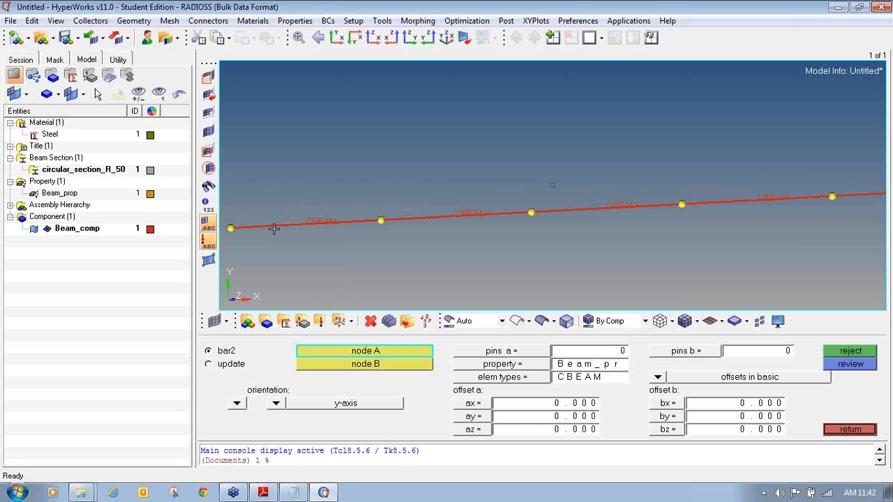
scroll(342, 224, "down", 4, "ctrl")
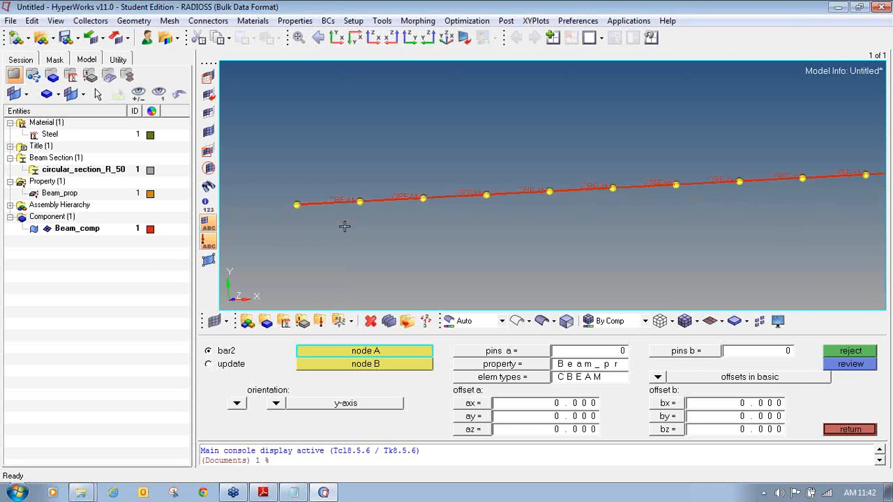
left_click(337, 37)
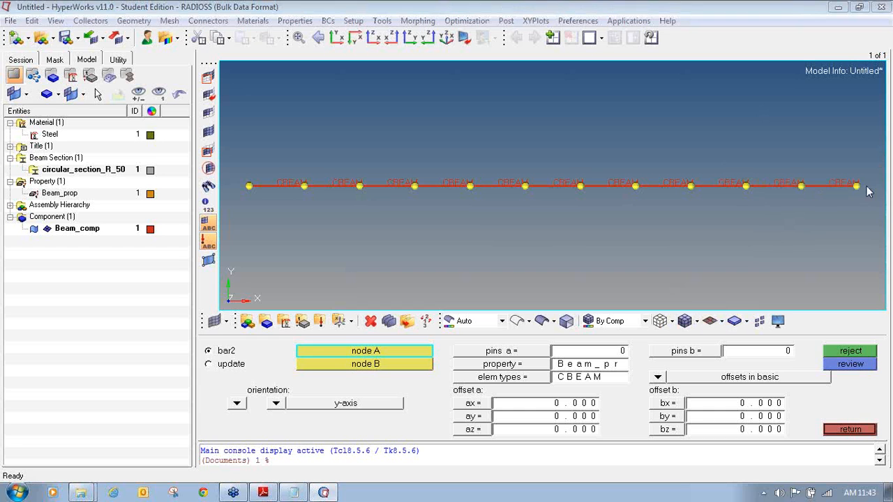
mouse_move(720, 305)
left_mouse_down()
mouse_move(700, 306)
mouse_move(708, 333)
mouse_move(732, 326)
mouse_move(723, 305)
mouse_move(702, 311)
left_mouse_up()
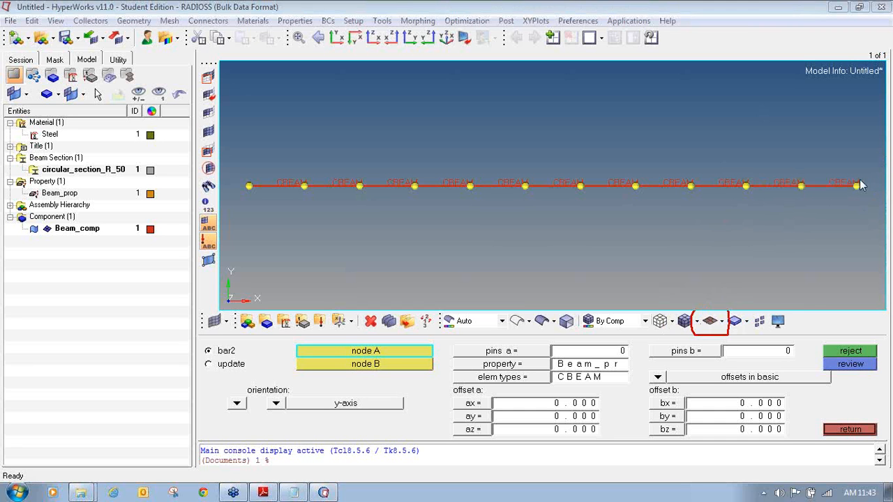
left_click(722, 322)
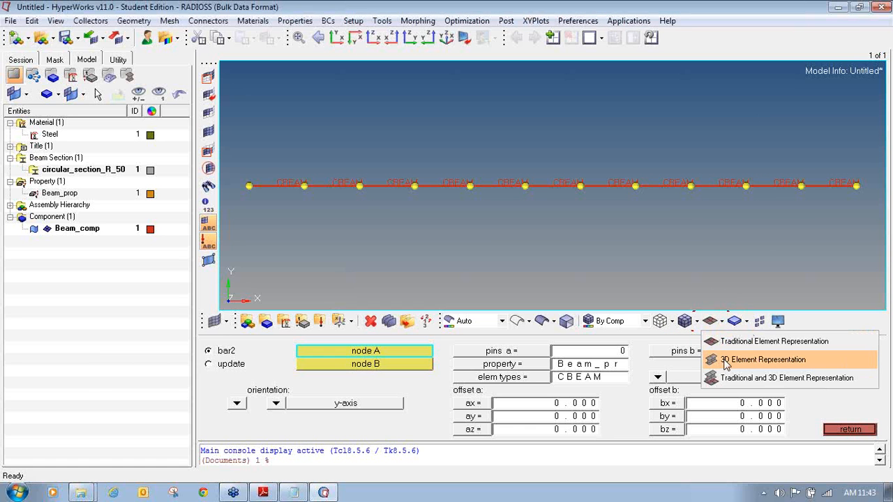
left_click(731, 361)
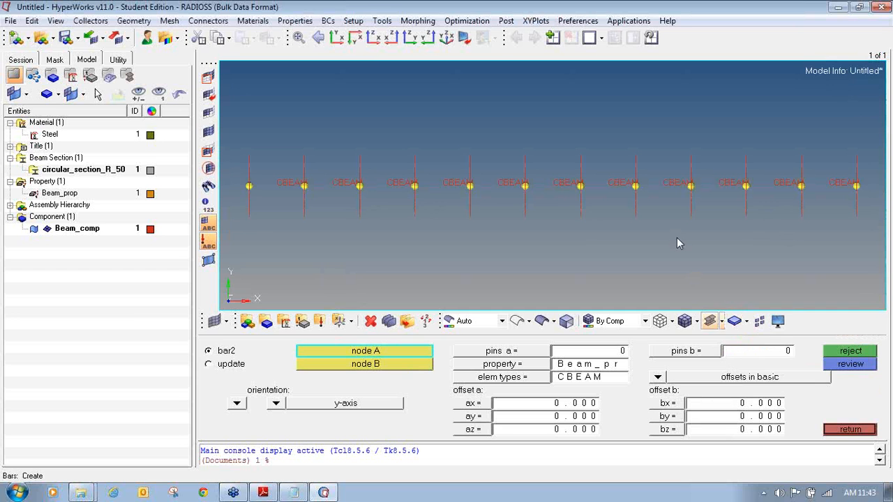
left_click(447, 38)
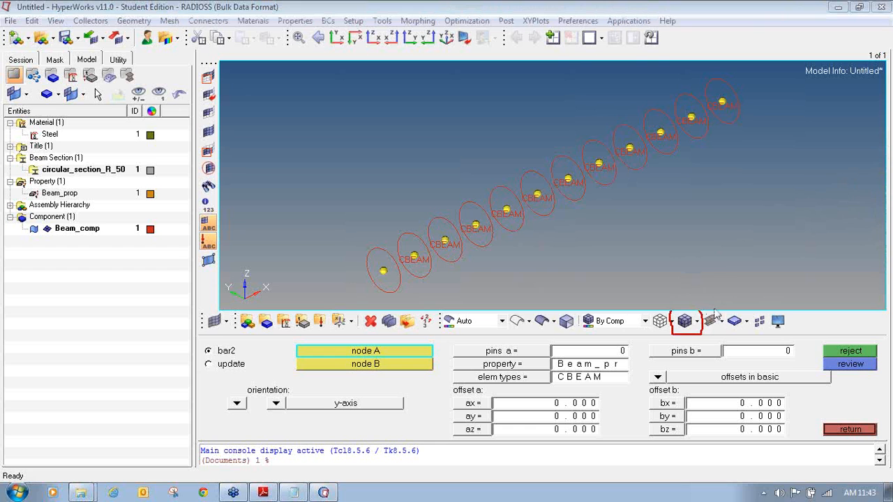
left_click(684, 322)
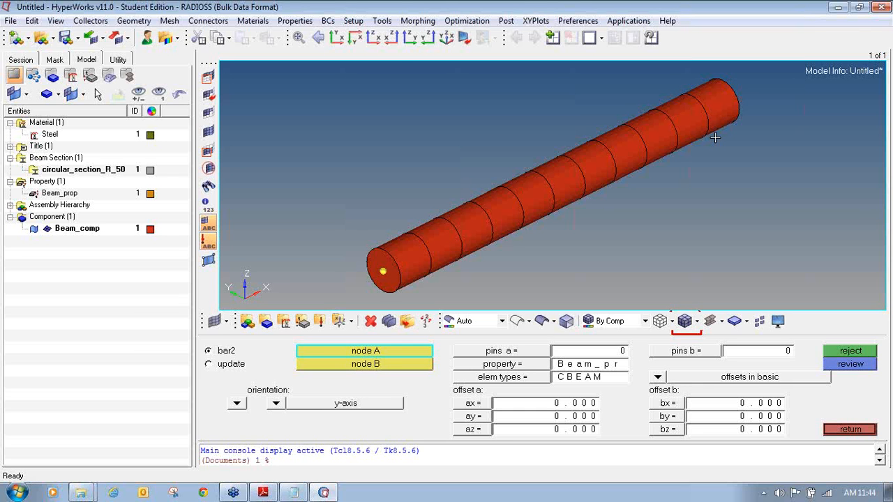
left_click(336, 37)
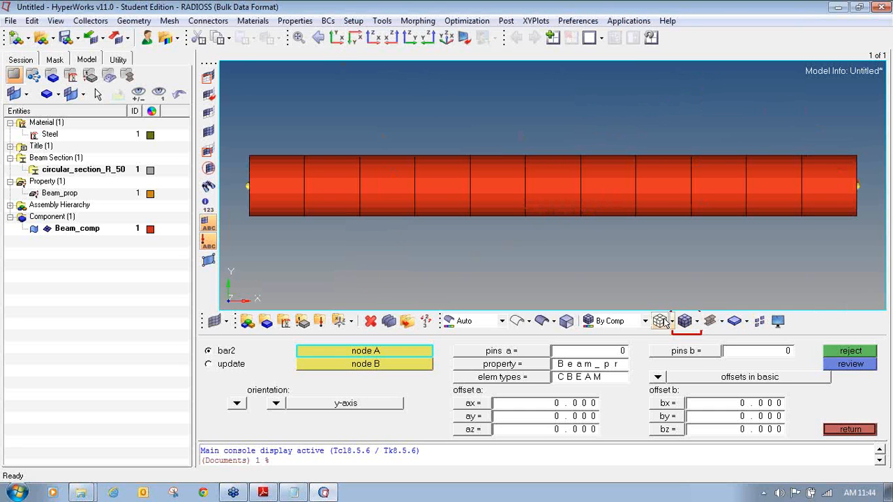
left_click(723, 322)
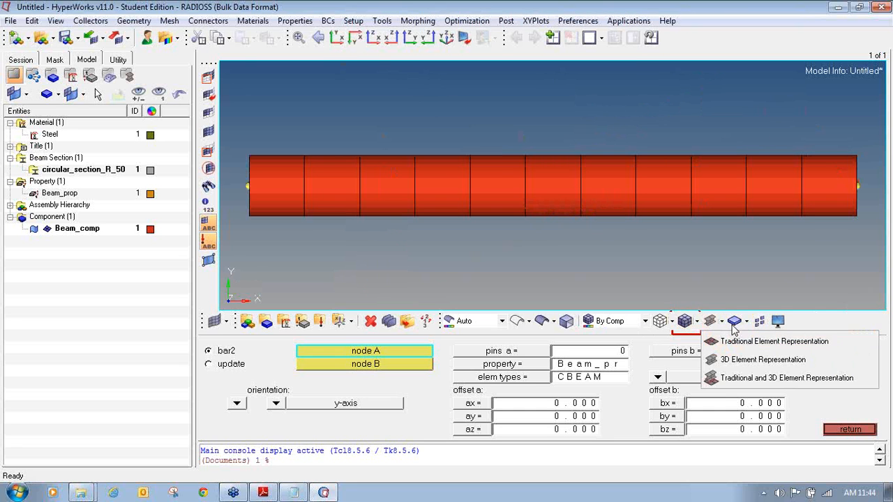
left_click(733, 345)
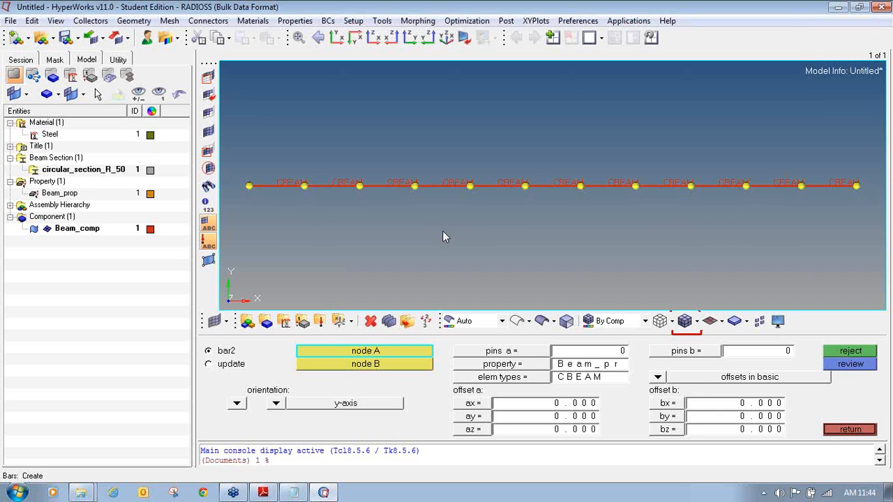
- Leave bar creation and begin a new load collector from the 1D menu
left_click(849, 430)
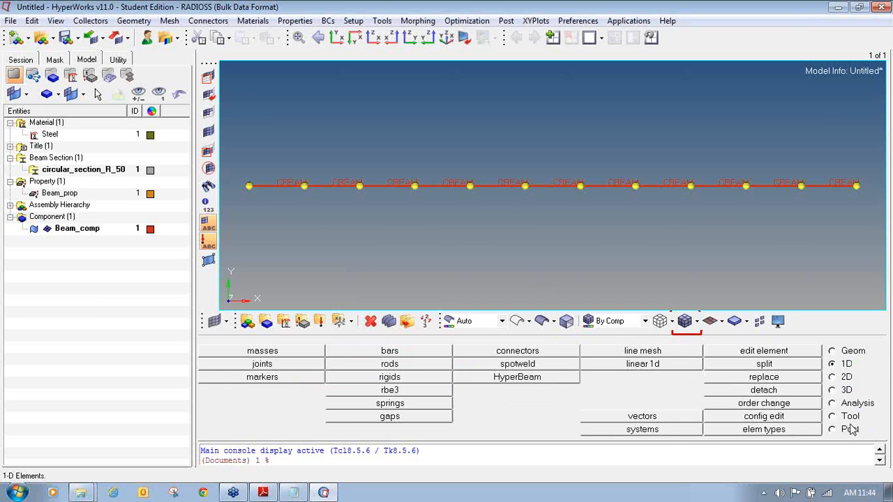
left_click(886, 151)
mouse_move(312, 314)
left_mouse_down()
mouse_move(318, 334)
mouse_move(328, 311)
mouse_move(312, 312)
left_mouse_up()
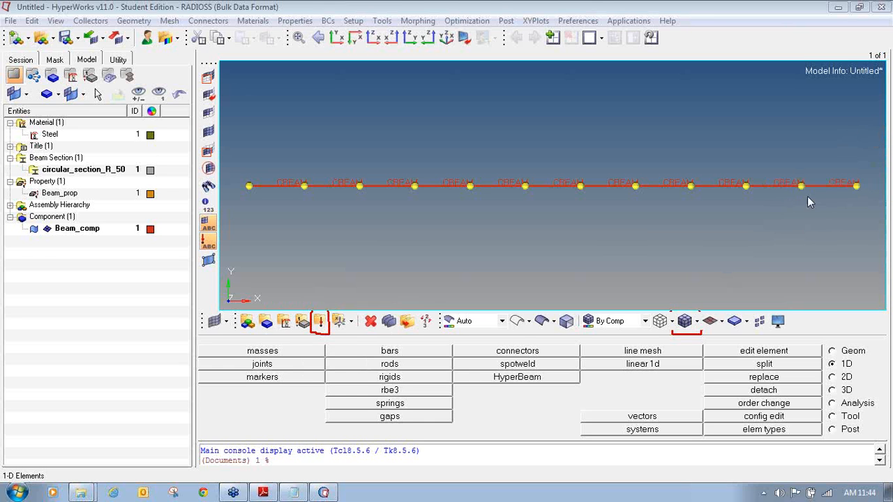
left_click(322, 325)
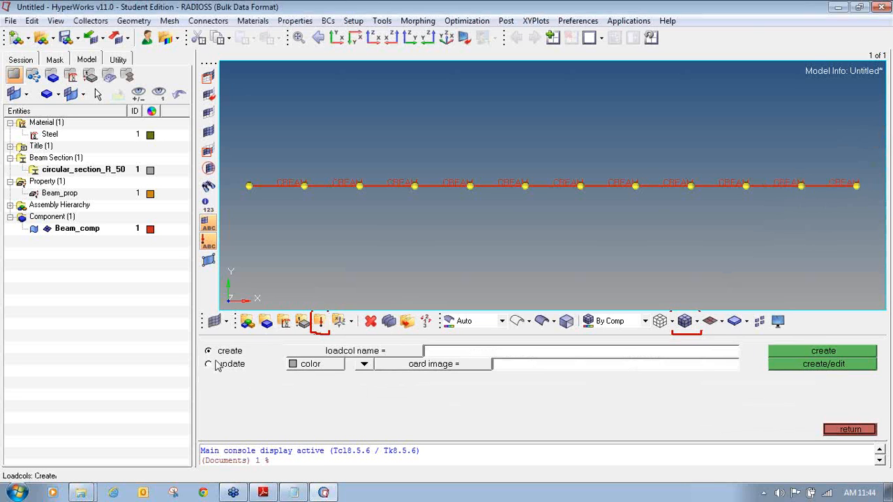
left_click(885, 167)
mouse_move(220, 344)
left_mouse_down()
mouse_move(211, 357)
mouse_move(253, 355)
mouse_move(245, 331)
mouse_move(216, 340)
left_mouse_up()
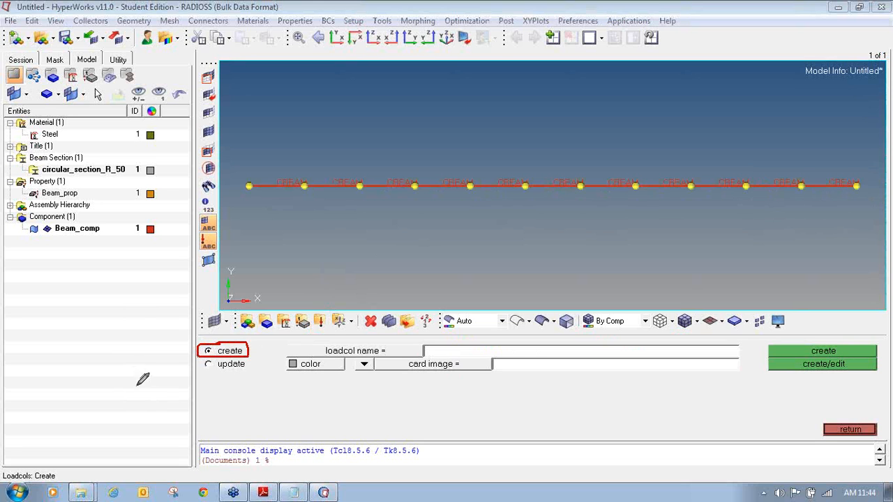
left_click(885, 165)
- Name the load collector Force, colour it blue, create it and return
left_click(462, 352)
type("Force")
left_click(339, 368)
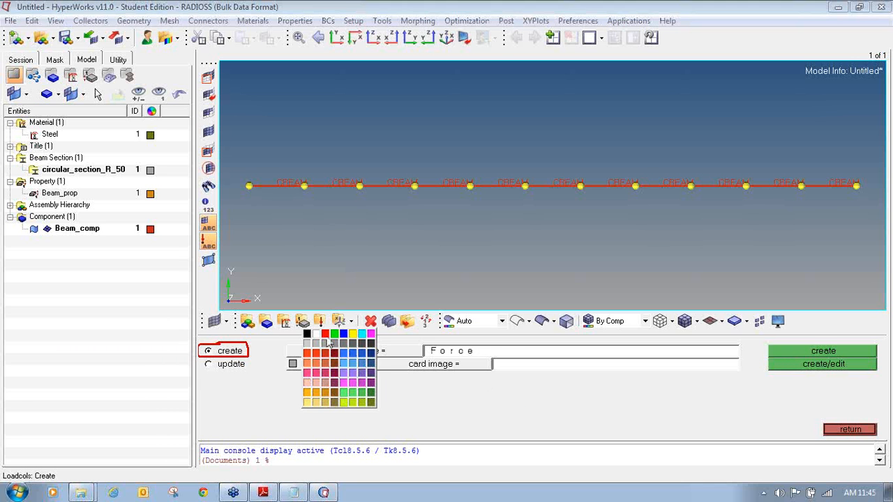
left_click(328, 342)
left_click(328, 360)
left_click(333, 328)
left_click(323, 363)
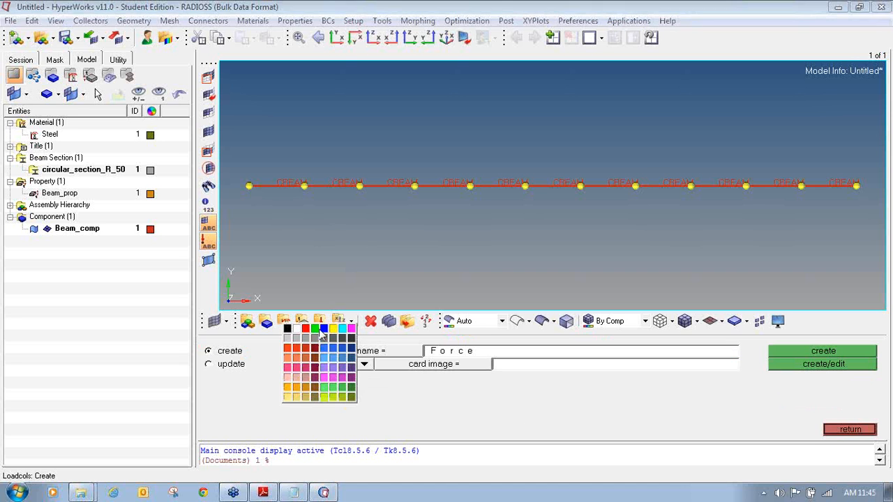
left_click(324, 329)
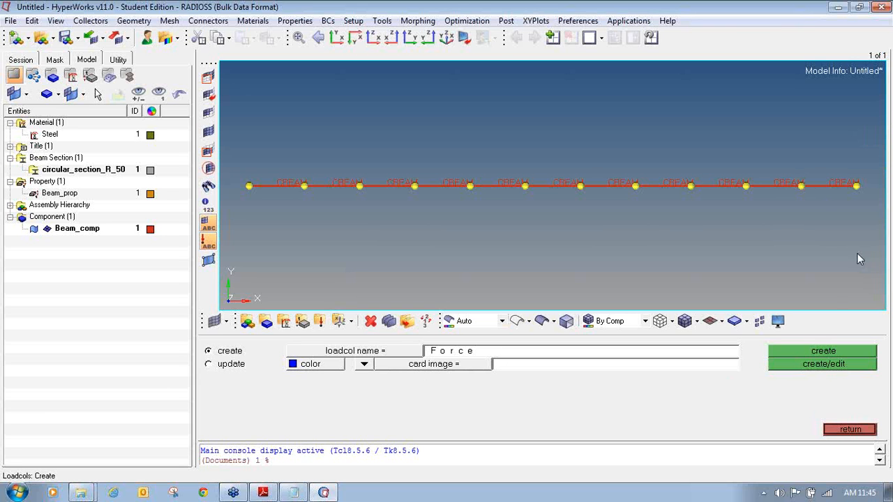
left_click(830, 354)
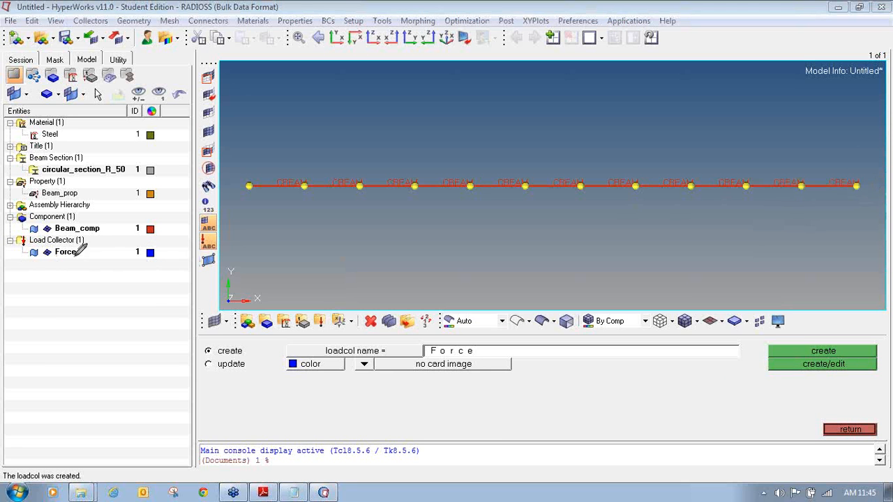
left_click_drag(23, 263, 157, 262)
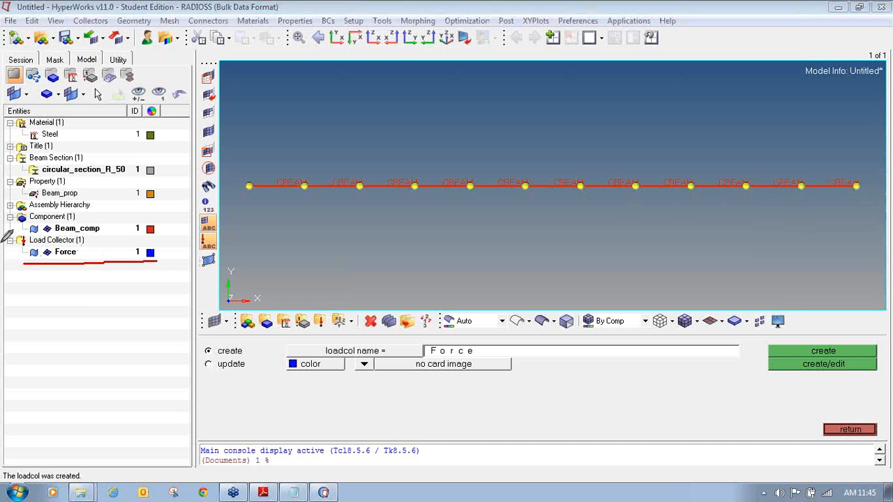
left_click_drag(8, 244, 87, 243)
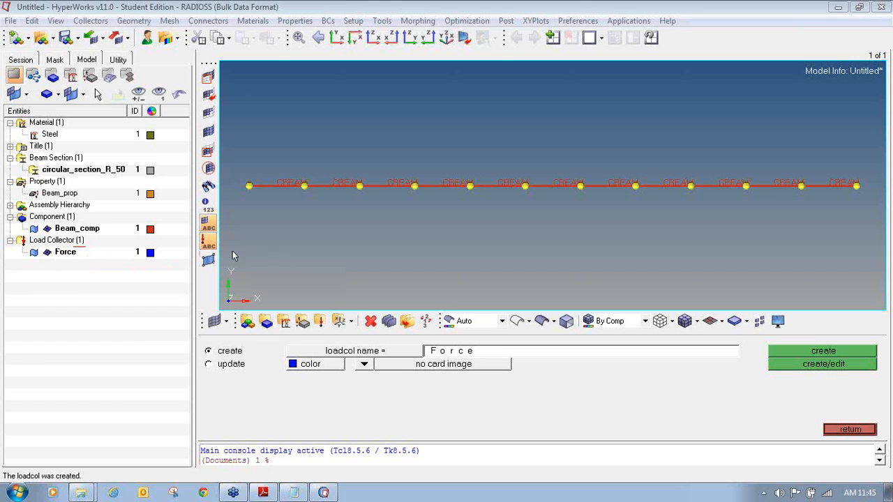
left_click(866, 432)
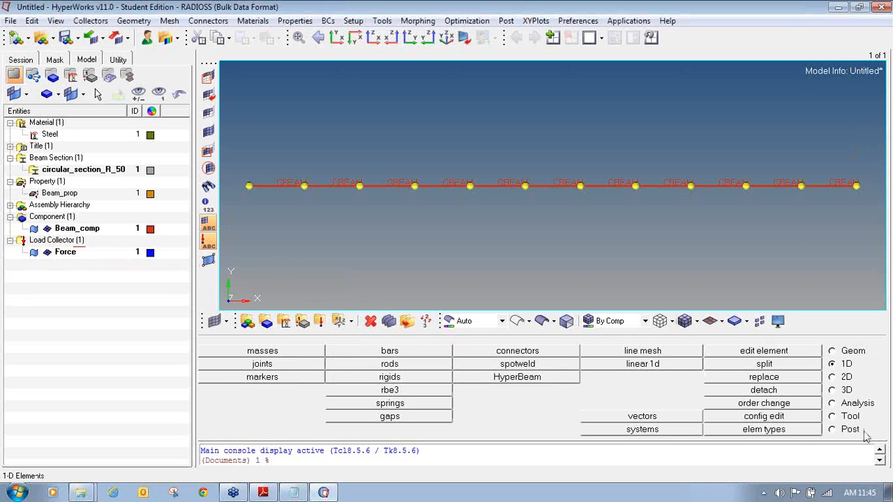
- Open the forces panel on the Analysis page and select the beam's free-end node
left_click(850, 405)
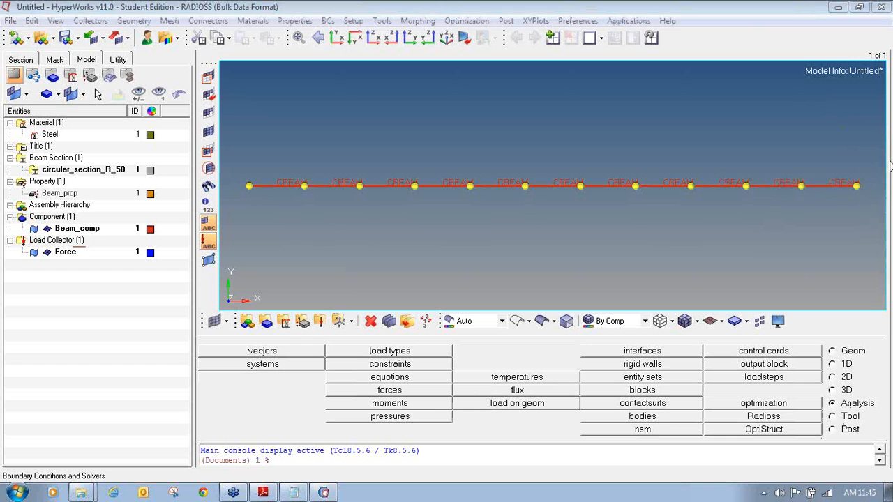
mouse_move(843, 397)
left_mouse_down()
mouse_move(824, 403)
mouse_move(866, 411)
mouse_move(884, 402)
mouse_move(834, 397)
left_mouse_up()
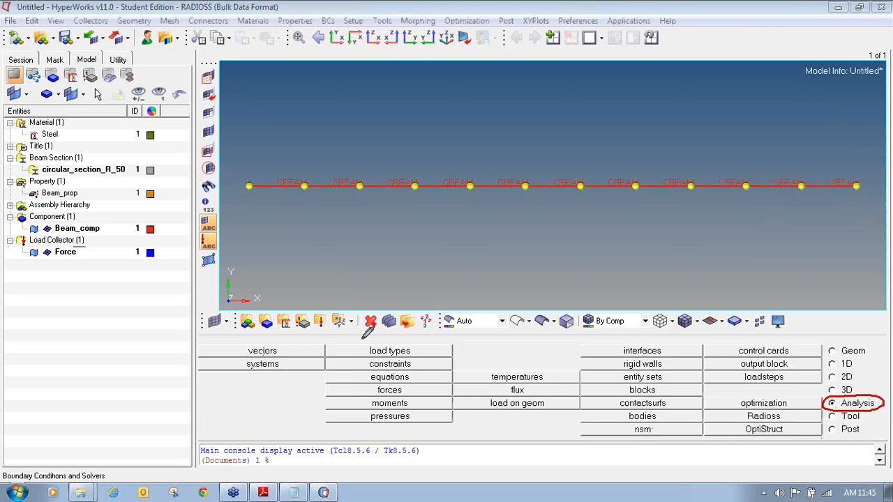
mouse_move(398, 380)
left_mouse_down()
mouse_move(370, 389)
mouse_move(422, 394)
mouse_move(415, 377)
mouse_move(361, 391)
left_mouse_up()
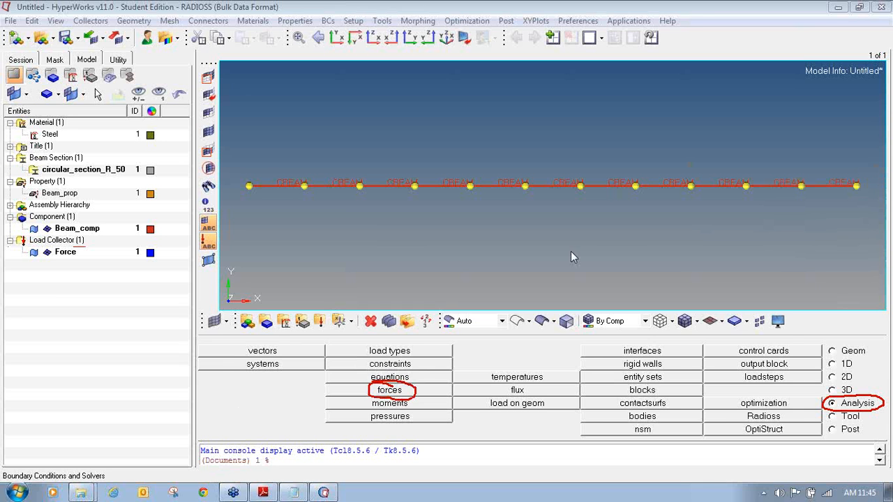
left_click(411, 391)
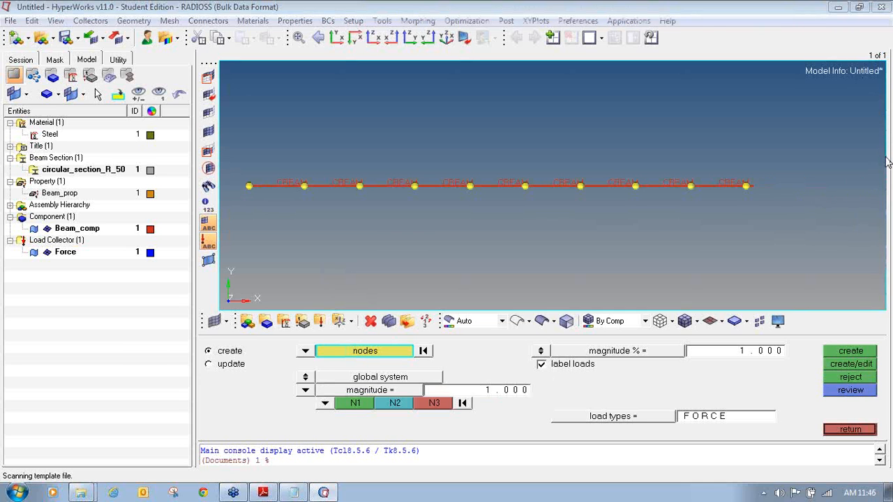
mouse_move(225, 345)
left_mouse_down()
mouse_move(204, 343)
mouse_move(200, 353)
mouse_move(256, 353)
mouse_move(204, 344)
left_mouse_up()
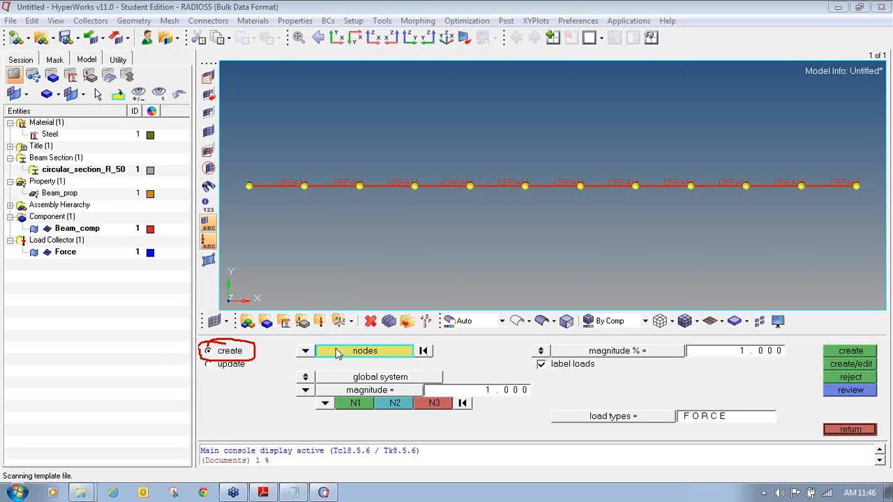
left_click(857, 186)
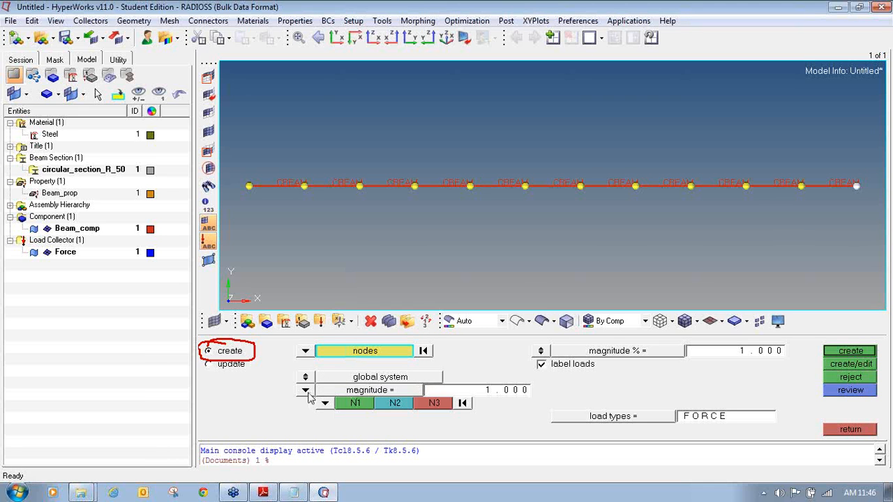
- Set the force magnitude to -30000 along the y-axis
left_click(495, 392)
type("-30000")
key("Return")
left_click(325, 405)
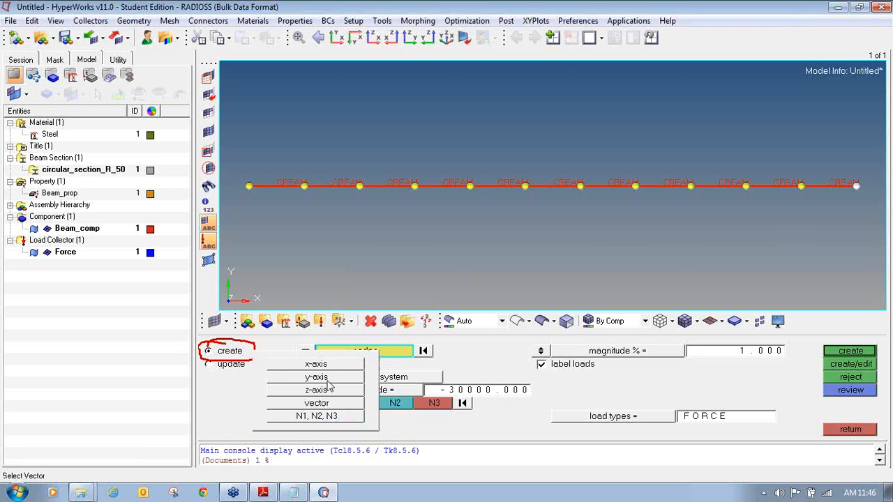
left_click(327, 380)
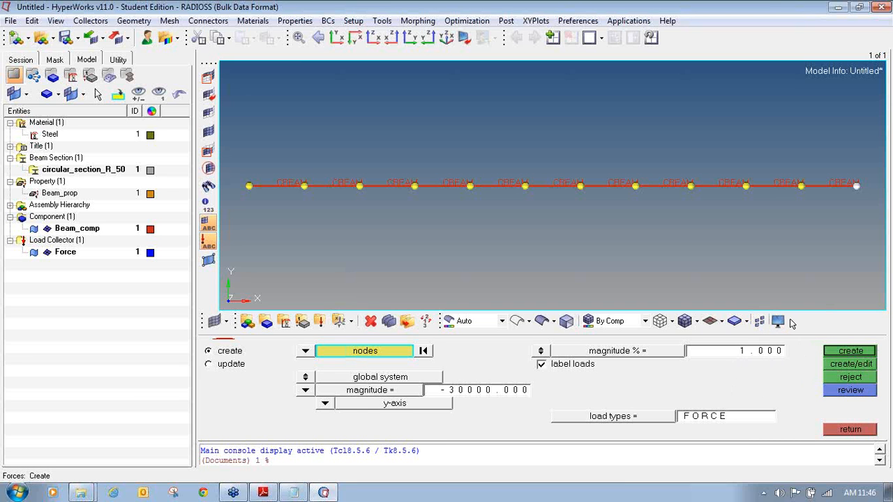
- Apply the downward 3.00e+04 force to the beam's right-end node, check it, and return to Analysis
left_click(865, 354)
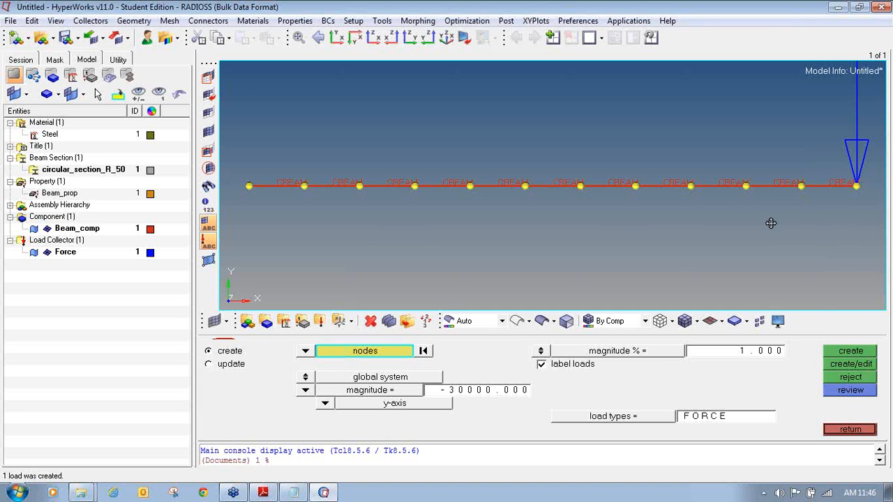
scroll(768, 224, "down", 3, "ctrl")
right_click_drag(772, 224, 701, 244, "ctrl")
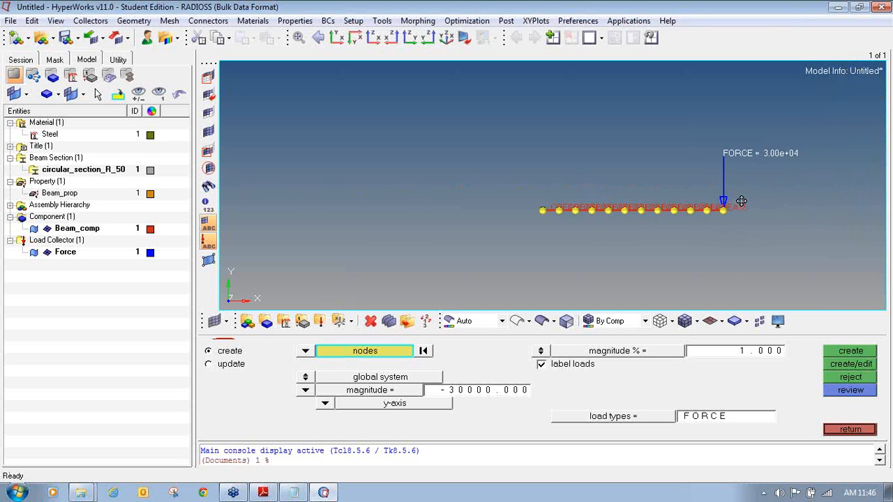
scroll(741, 201, "up", 2, "ctrl")
scroll(706, 199, "up", 1, "ctrl")
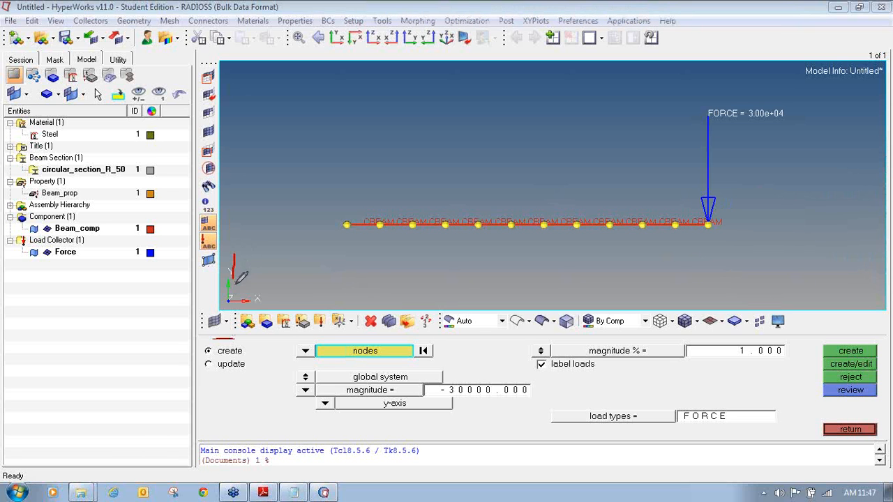
mouse_move(237, 274)
left_mouse_down()
mouse_move(244, 281)
mouse_move(247, 233)
mouse_move(268, 237)
left_mouse_up()
left_click(879, 156)
left_click(856, 429)
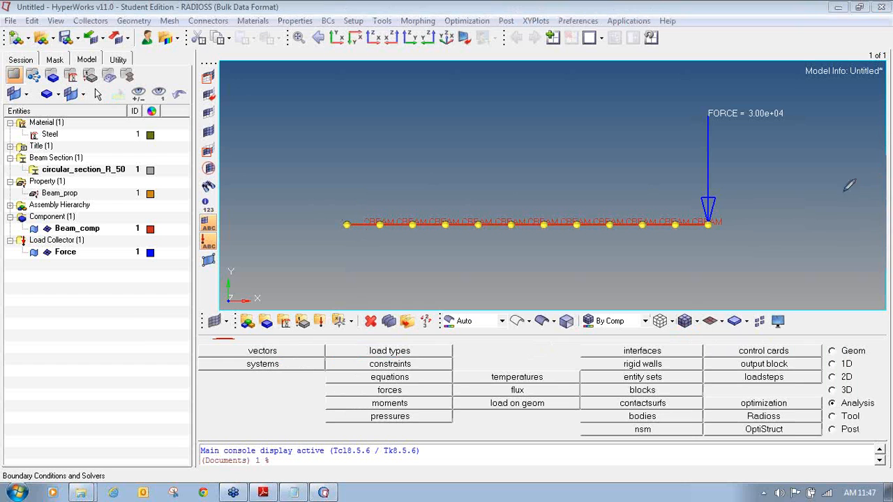
mouse_move(317, 305)
left_mouse_down()
mouse_move(307, 323)
mouse_move(329, 331)
mouse_move(332, 311)
mouse_move(318, 304)
mouse_move(306, 317)
mouse_move(330, 311)
mouse_move(332, 330)
left_mouse_up()
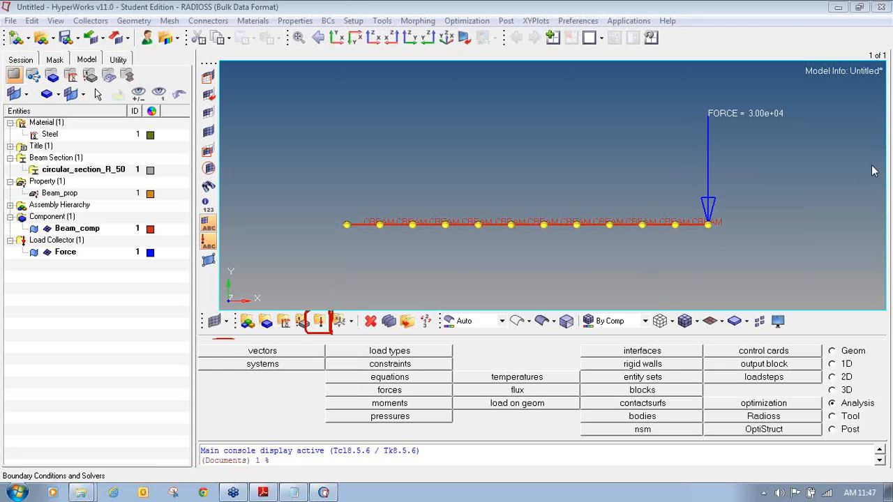
- Create a new load collector named SPC (ID 2) with a green colour
left_click(319, 321)
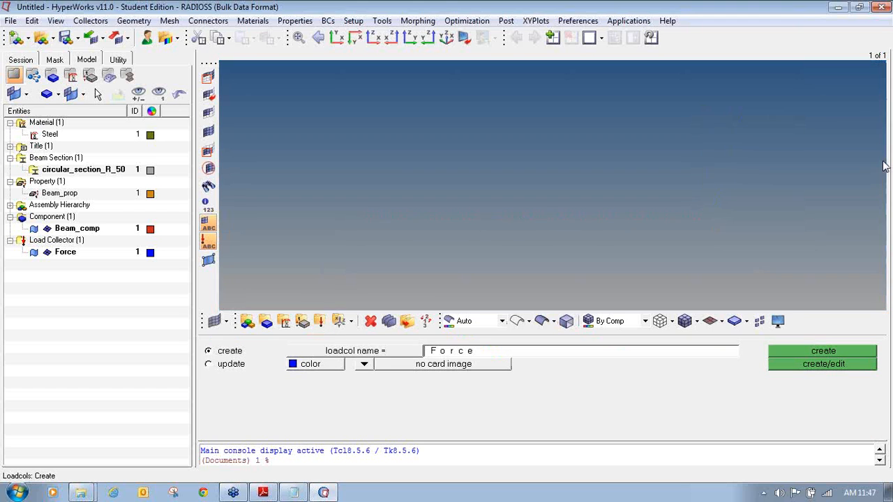
mouse_move(241, 341)
left_mouse_down()
mouse_move(202, 346)
mouse_move(213, 359)
mouse_move(255, 352)
mouse_move(246, 335)
left_mouse_up()
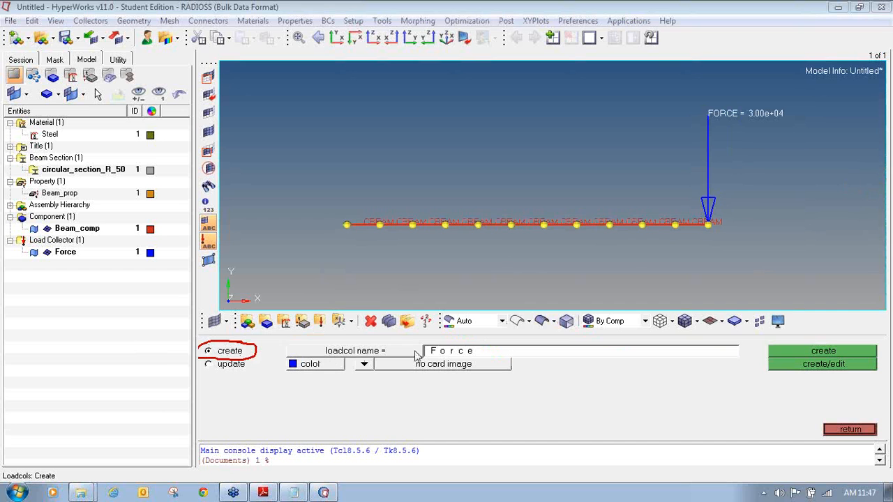
left_click(447, 351)
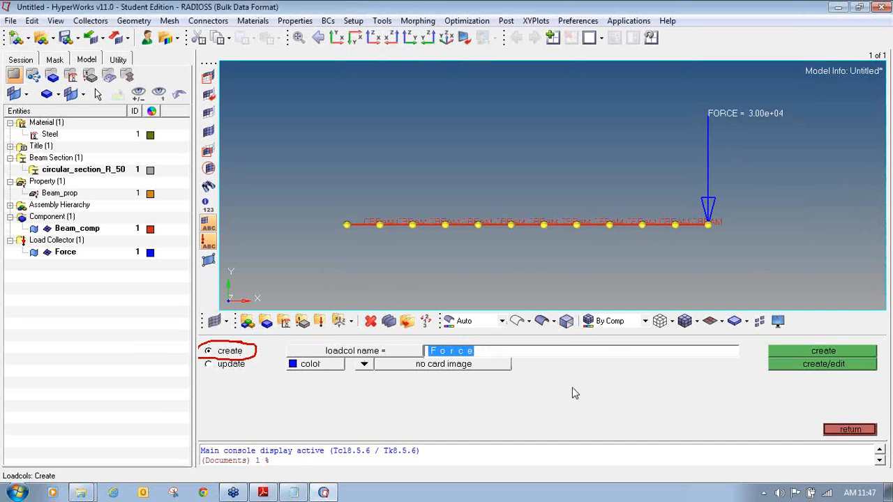
key("BackSpace")
key("BackSpace")
key("BackSpace")
key("BackSpace")
key("BackSpace")
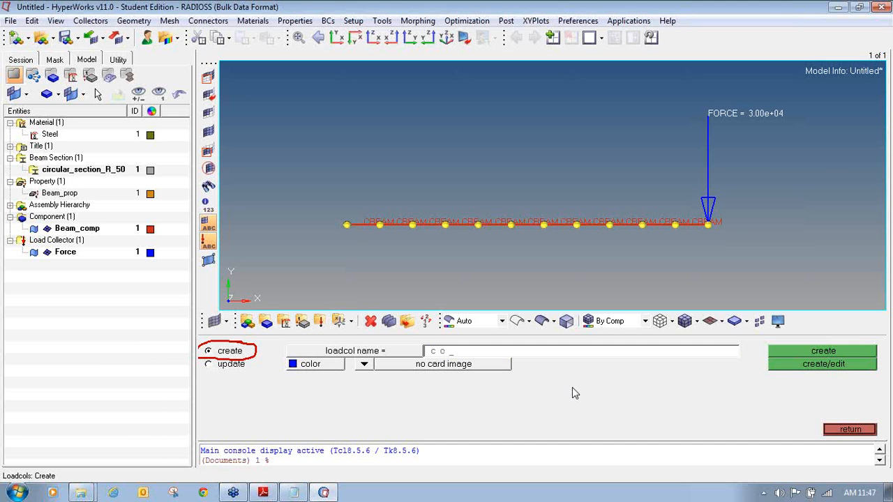
type("SRC")
left_click(294, 367)
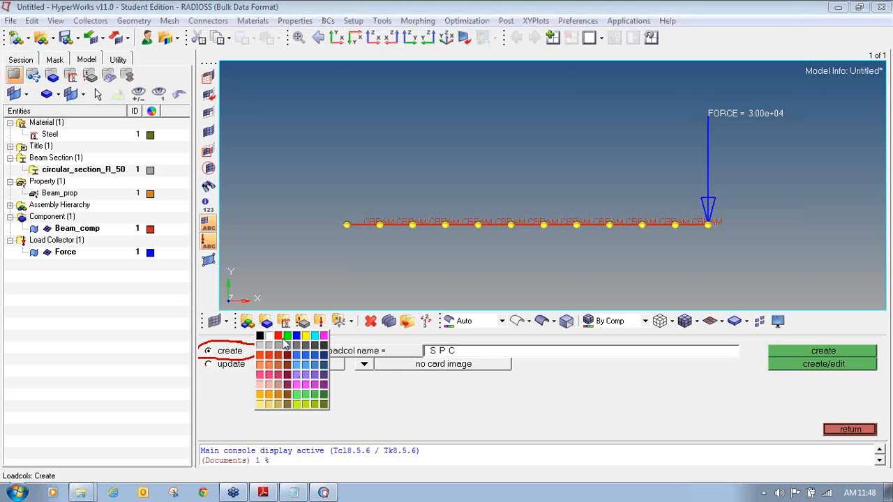
left_click(303, 344)
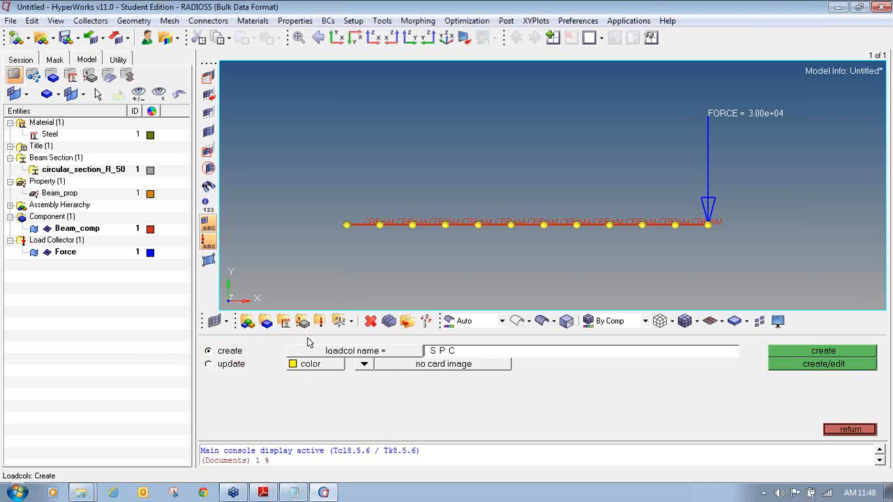
left_click(310, 367)
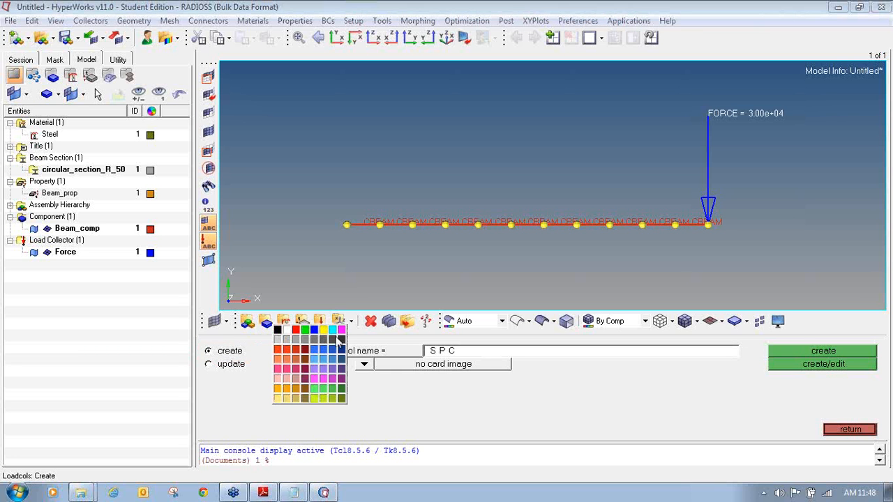
left_click(305, 330)
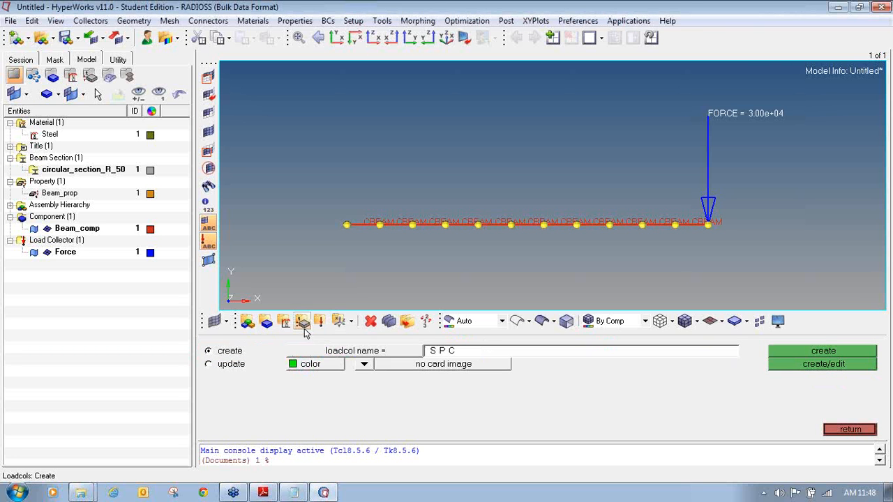
left_click(841, 353)
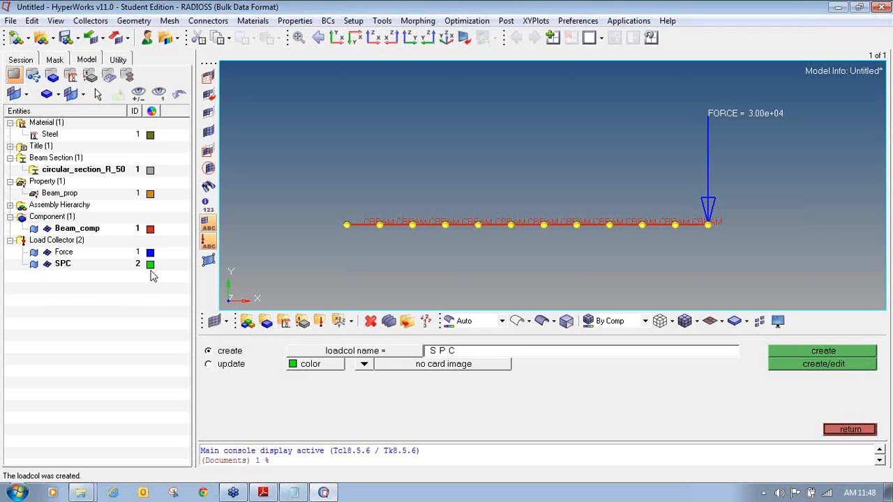
- Leave the load collector panel and open constraint creation with all six dofs and SPC type
left_click(860, 429)
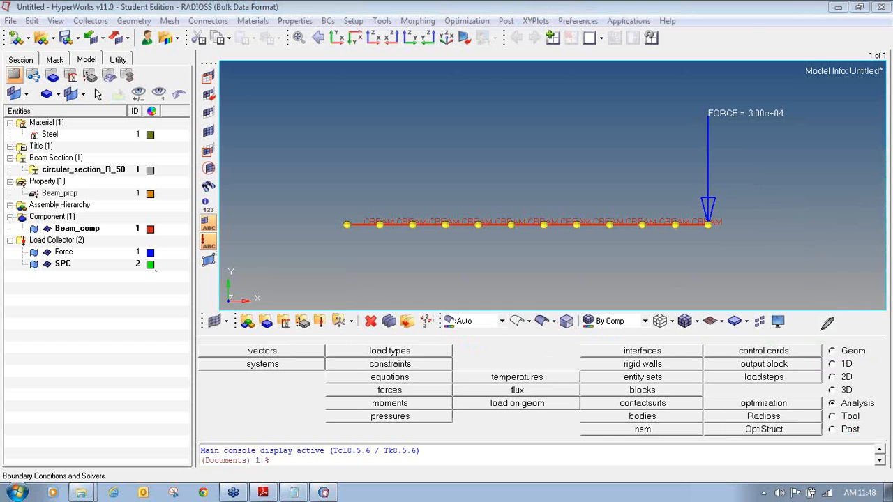
mouse_move(848, 397)
left_mouse_down()
mouse_move(832, 396)
mouse_move(829, 411)
mouse_move(868, 414)
mouse_move(879, 394)
left_mouse_up()
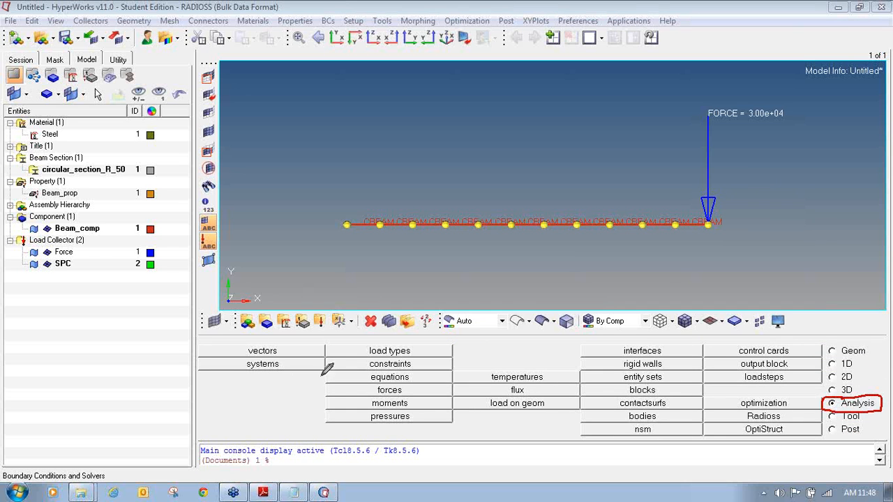
mouse_move(372, 356)
left_mouse_down()
mouse_move(333, 355)
mouse_move(326, 367)
mouse_move(436, 372)
mouse_move(450, 363)
mouse_move(328, 359)
left_mouse_up()
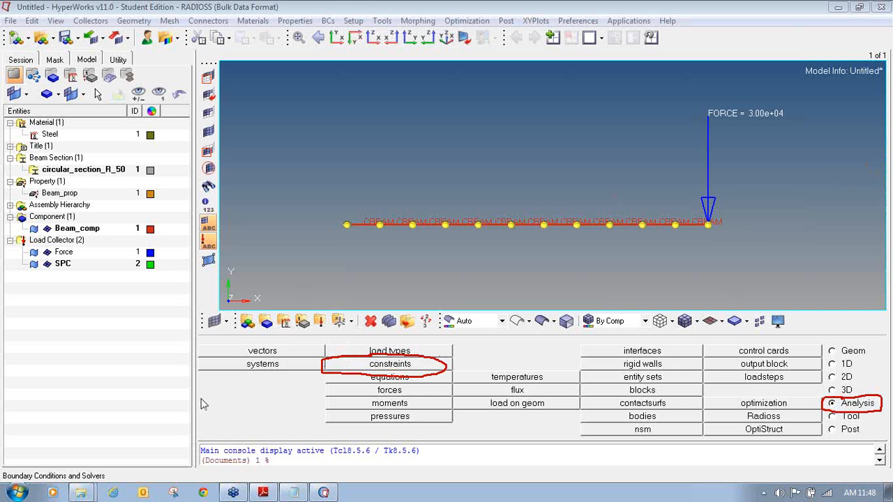
left_click(390, 364)
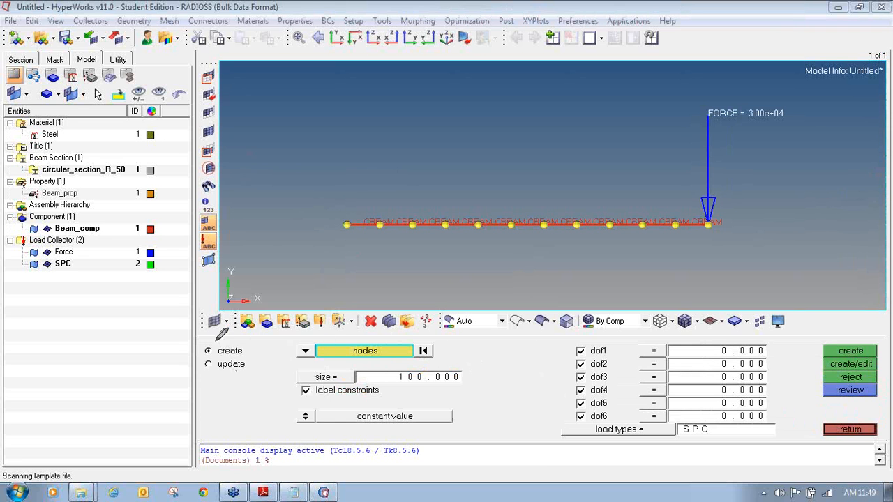
mouse_move(218, 339)
left_mouse_down()
mouse_move(201, 354)
mouse_move(234, 361)
mouse_move(250, 350)
mouse_move(243, 344)
left_mouse_up()
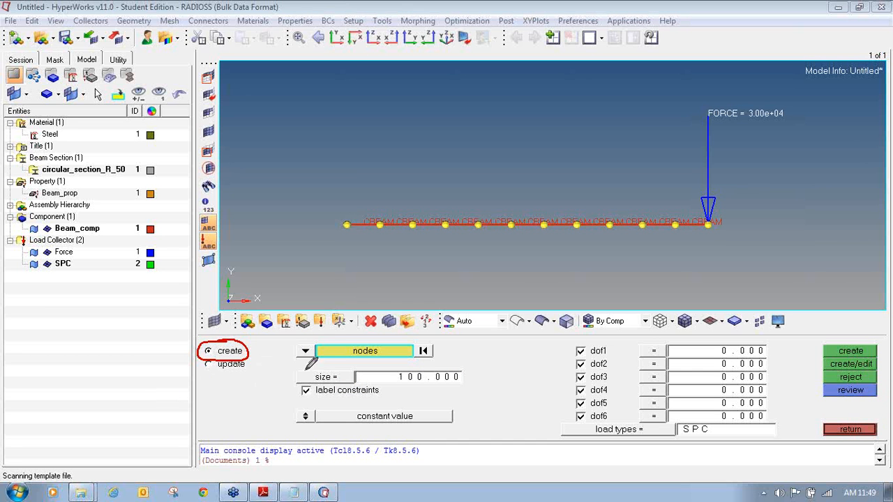
mouse_move(323, 339)
left_mouse_down()
mouse_move(283, 356)
mouse_move(377, 370)
mouse_move(449, 342)
left_mouse_up()
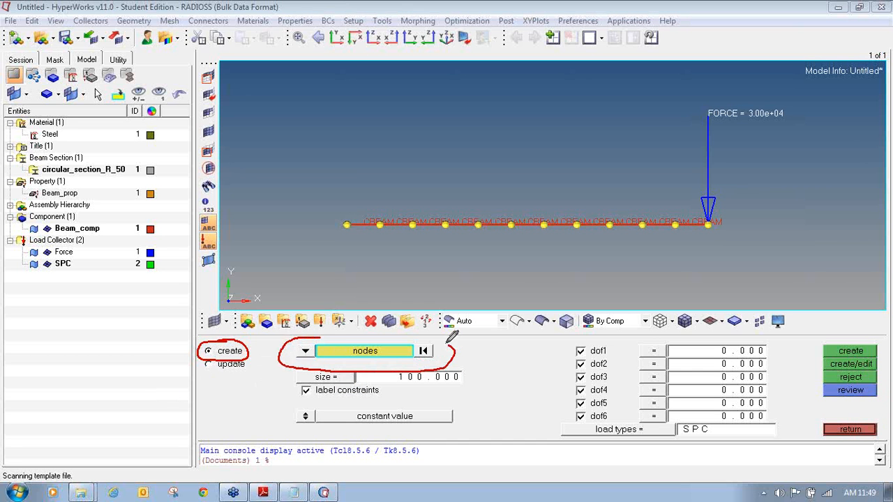
mouse_move(374, 363)
left_mouse_down()
mouse_move(331, 363)
mouse_move(290, 382)
mouse_move(382, 397)
mouse_move(488, 379)
mouse_move(447, 368)
left_mouse_up()
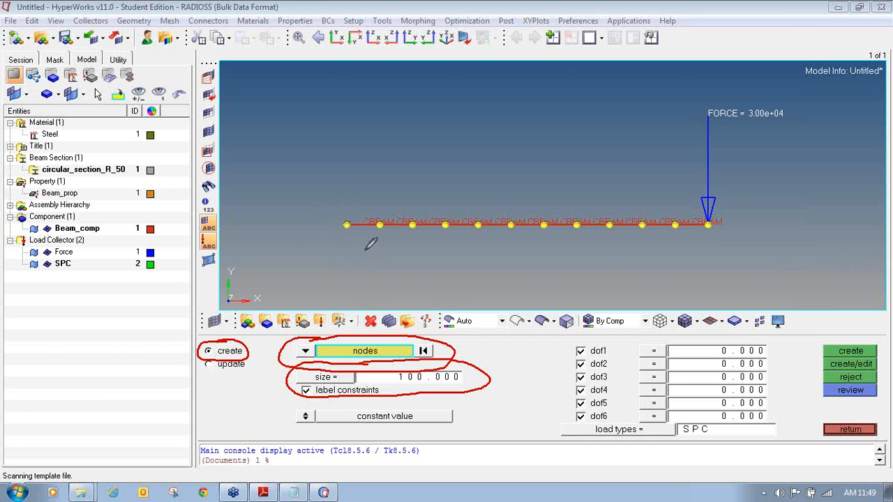
mouse_move(550, 355)
left_mouse_down()
mouse_move(569, 355)
mouse_move(572, 421)
left_mouse_up()
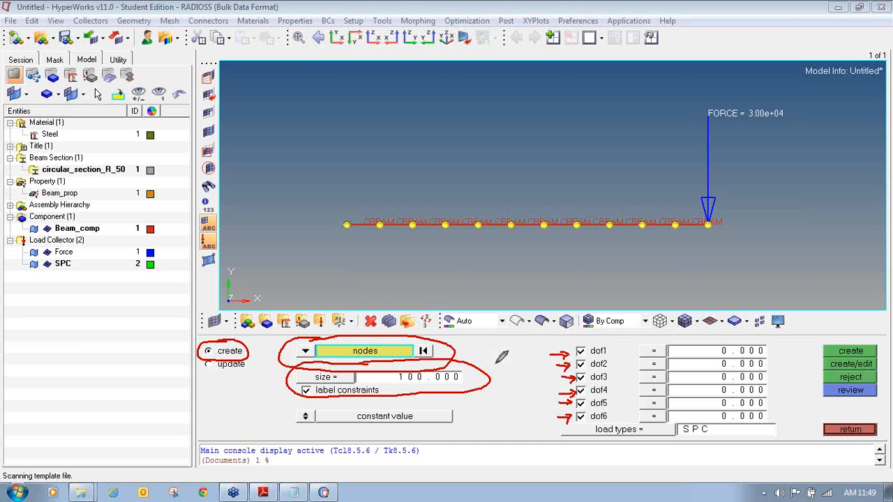
mouse_move(529, 354)
left_mouse_down()
mouse_move(547, 373)
mouse_move(549, 367)
left_mouse_up()
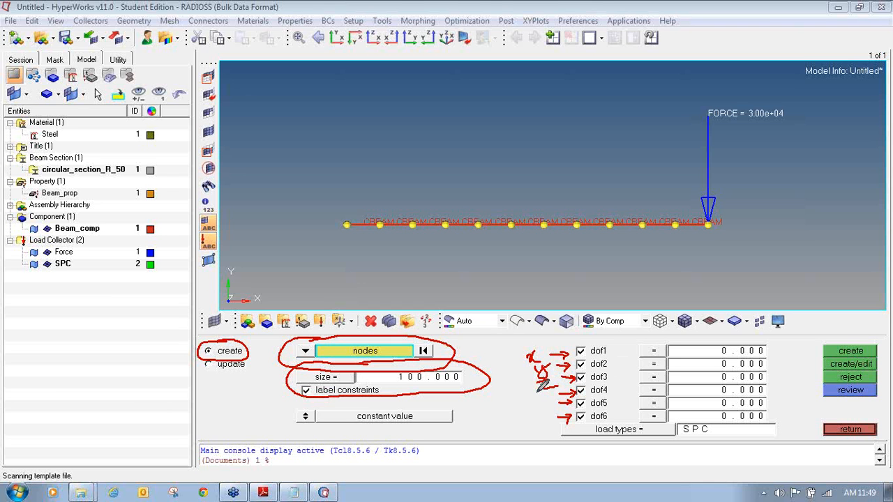
left_click_drag(528, 395, 547, 399)
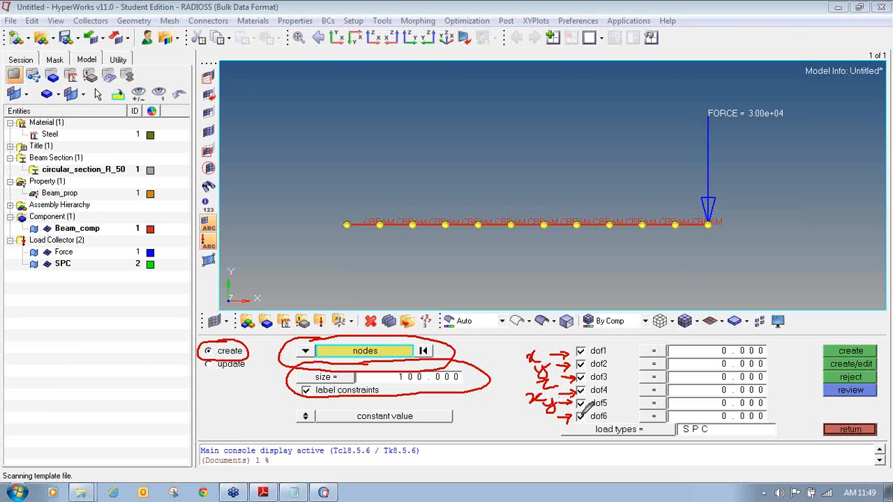
left_click_drag(535, 422, 542, 419)
left_click_drag(590, 343, 587, 403)
- Constrain dof1–dof6 (123456) at the beam's left-end node with an SPC constraint
left_click(582, 351)
left_click(582, 364)
left_click(581, 378)
left_click(581, 391)
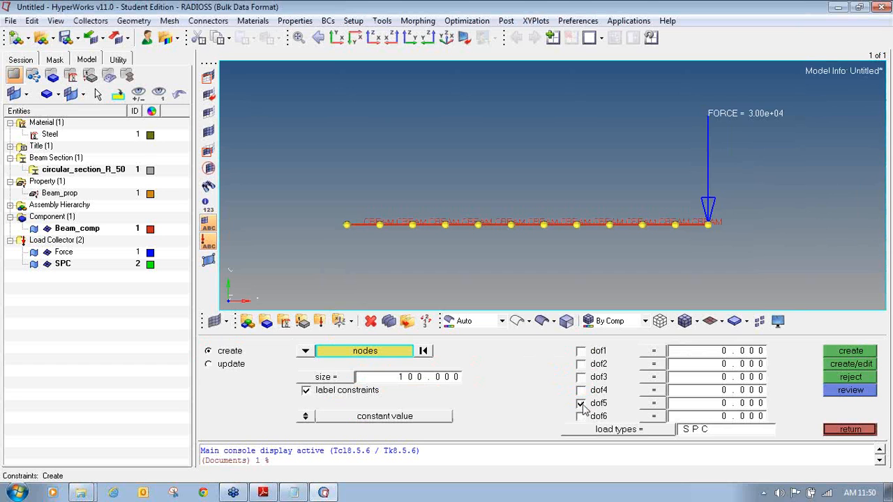
left_click(581, 416)
left_click(581, 404)
left_click(581, 390)
left_click(581, 378)
left_click(581, 365)
left_click(347, 226)
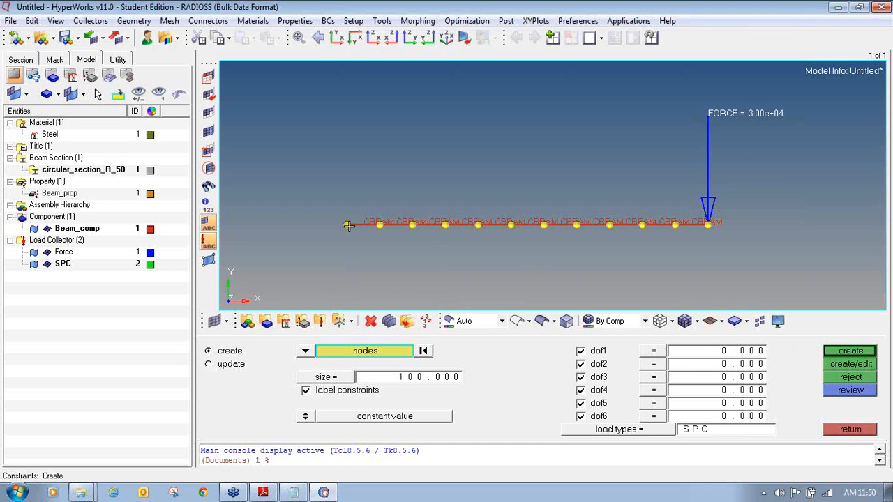
left_click(857, 354)
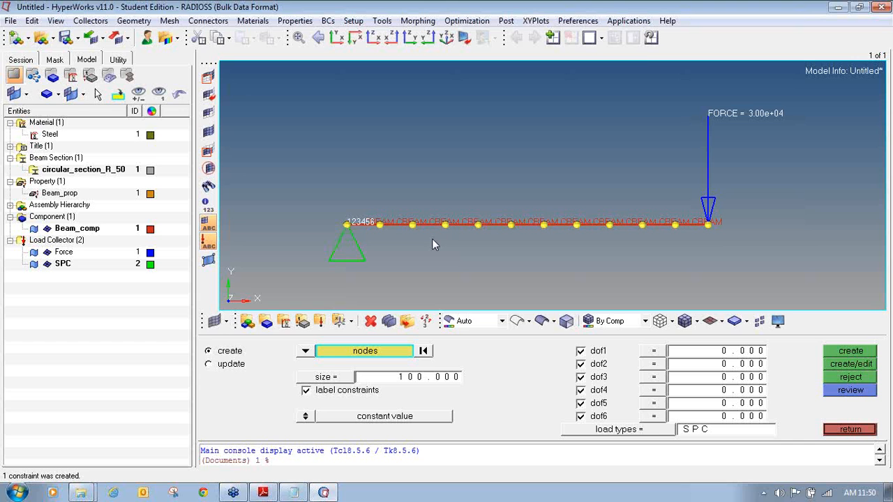
- Type 'created' after Component and Load Collector in the Notepad MPCLL checklist
left_click(293, 493)
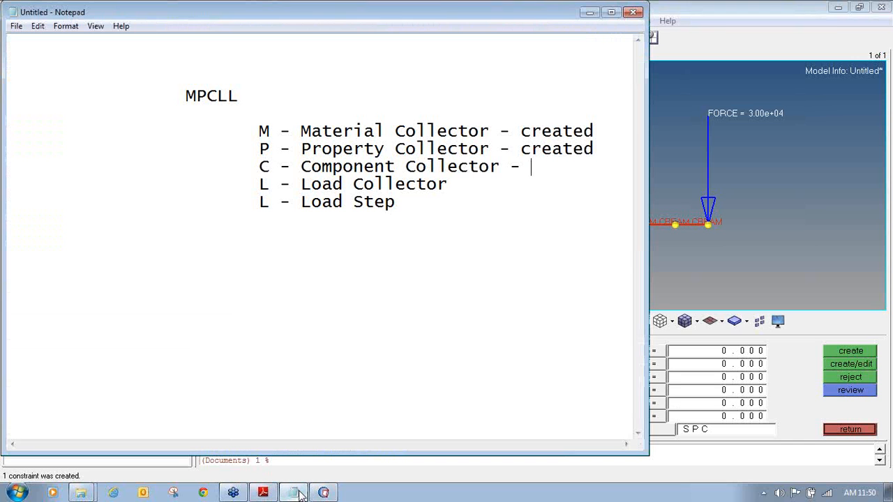
type("creatd")
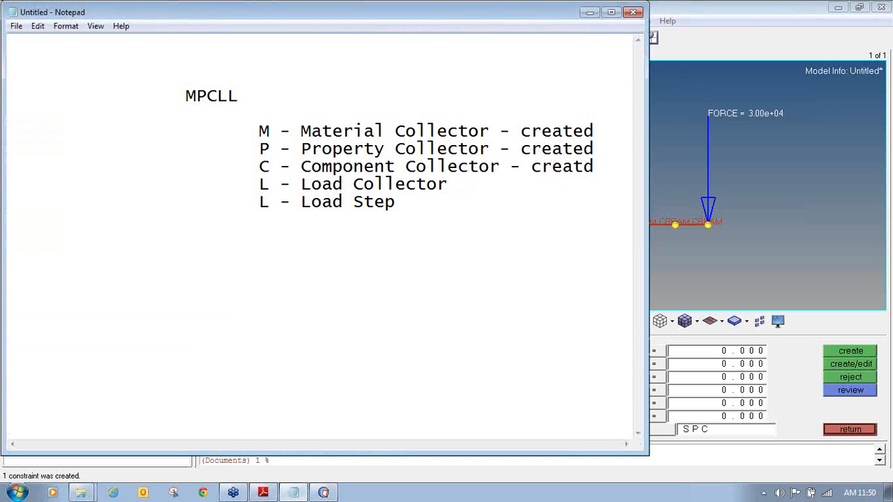
key("BackSpace")
type("edated")
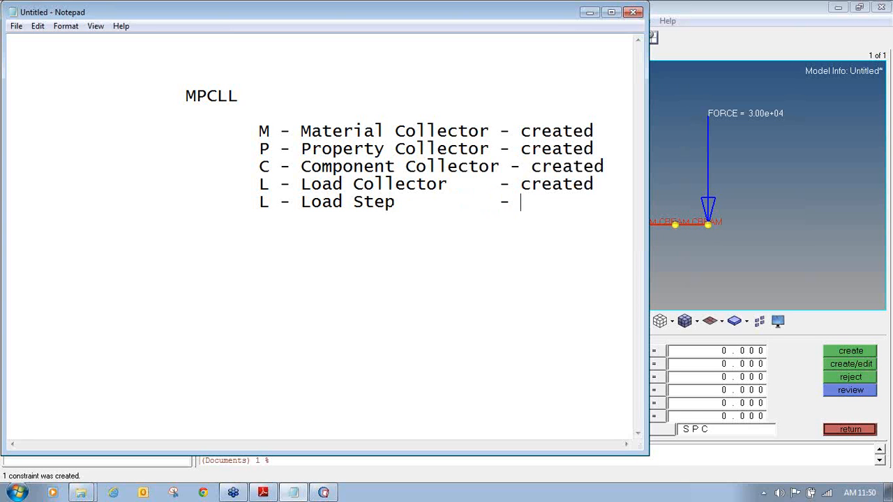
left_click(709, 4)
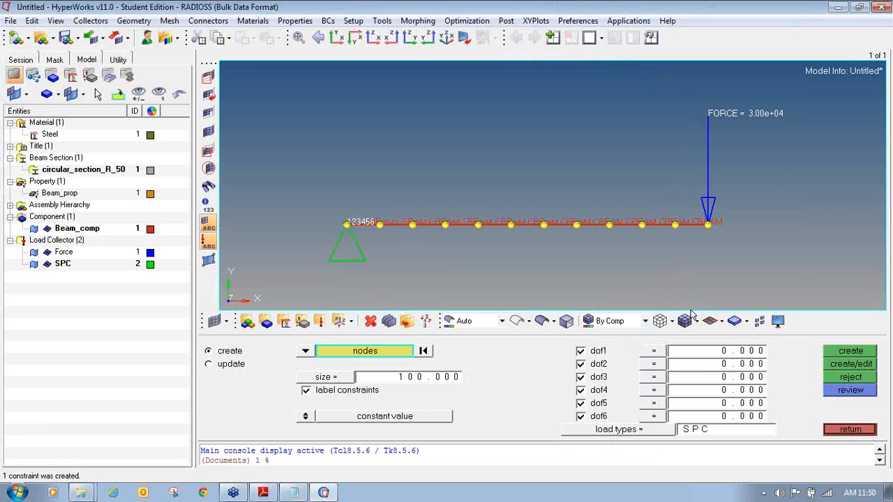
- Close the Constraints panel and open the linear static load step creation page
left_click(849, 429)
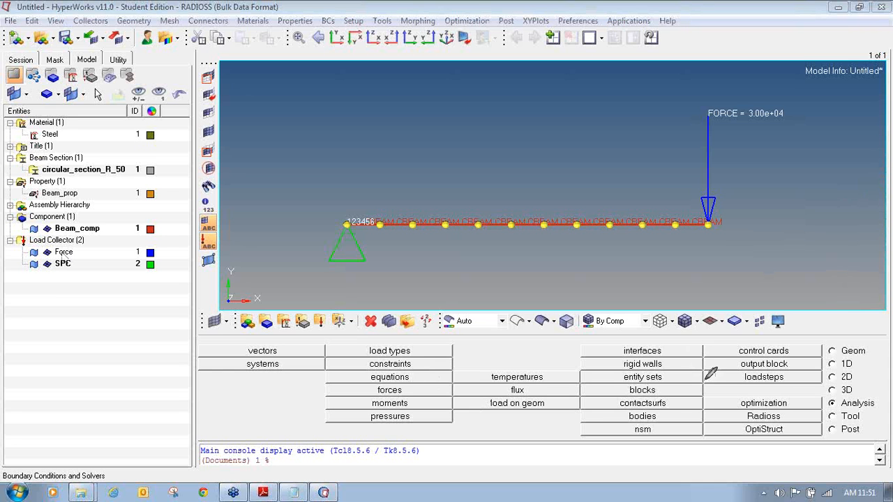
mouse_move(725, 370)
left_mouse_down()
mouse_move(703, 383)
mouse_move(824, 381)
mouse_move(816, 370)
mouse_move(726, 370)
left_mouse_up()
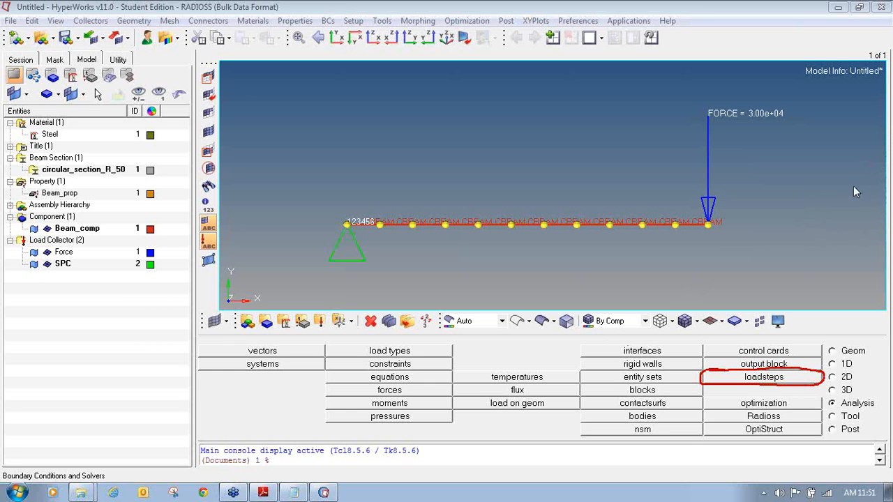
mouse_move(848, 395)
left_mouse_down()
mouse_move(853, 386)
mouse_move(831, 396)
mouse_move(841, 408)
mouse_move(881, 408)
mouse_move(884, 394)
mouse_move(846, 394)
left_mouse_up()
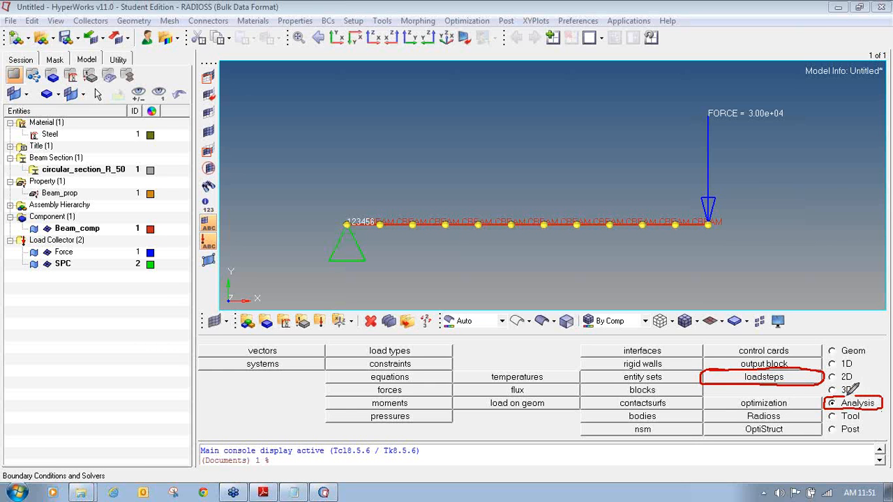
left_click(754, 380)
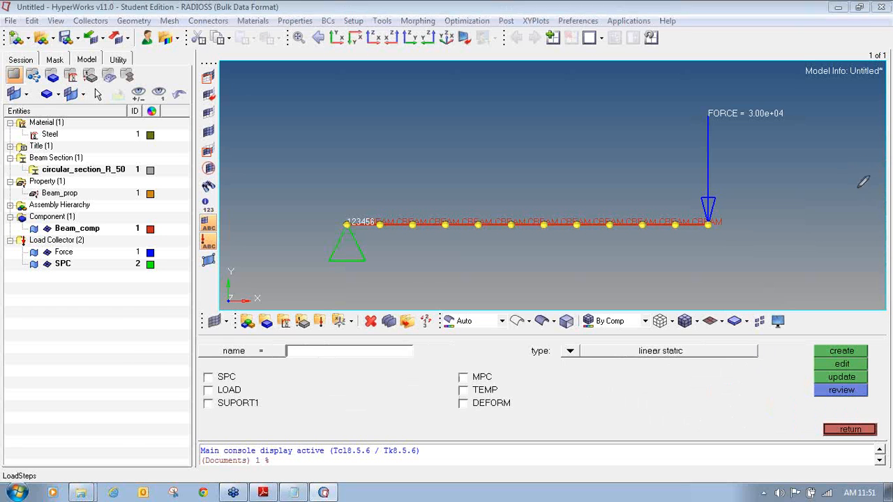
mouse_move(246, 334)
left_mouse_down()
mouse_move(194, 348)
mouse_move(304, 363)
mouse_move(412, 360)
mouse_move(338, 332)
mouse_move(245, 335)
left_mouse_up()
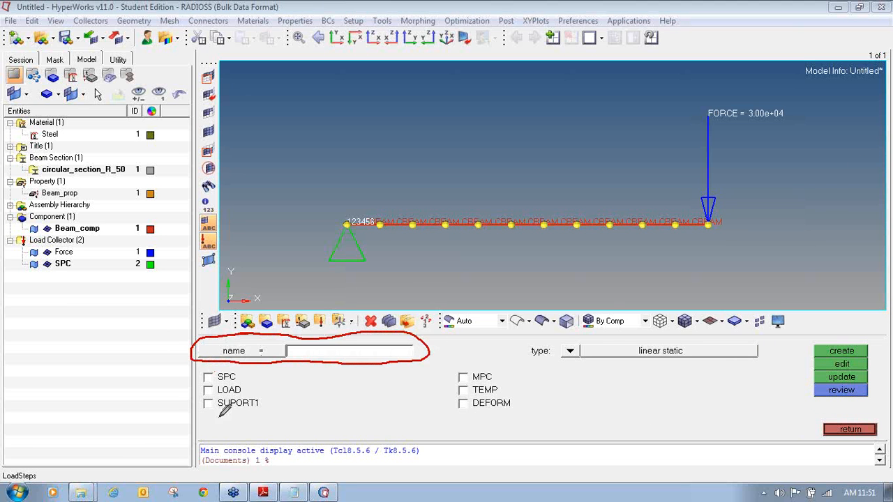
mouse_move(562, 334)
left_mouse_down()
mouse_move(503, 340)
mouse_move(544, 364)
mouse_move(762, 354)
mouse_move(641, 328)
mouse_move(525, 333)
left_mouse_up()
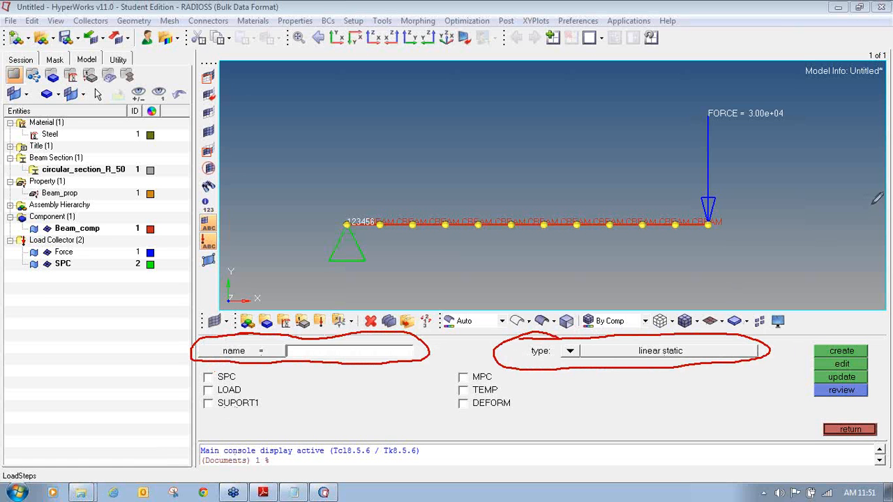
left_click(570, 351)
left_click(442, 366)
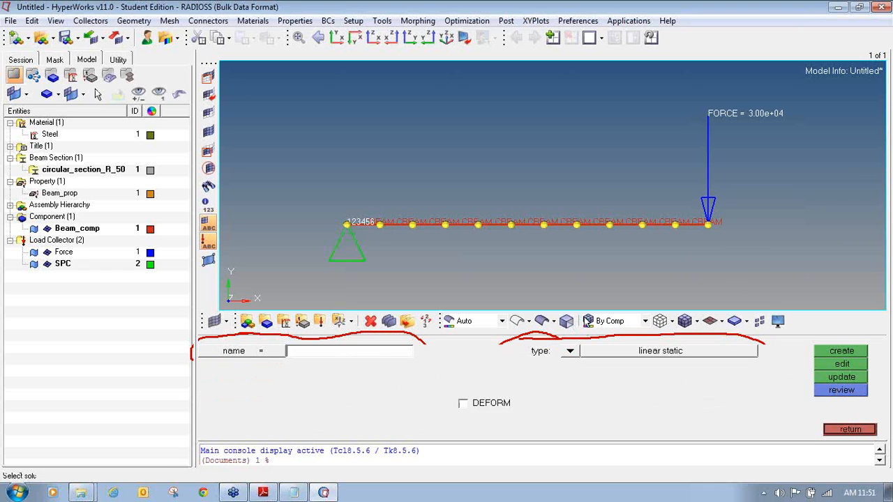
left_click(570, 353)
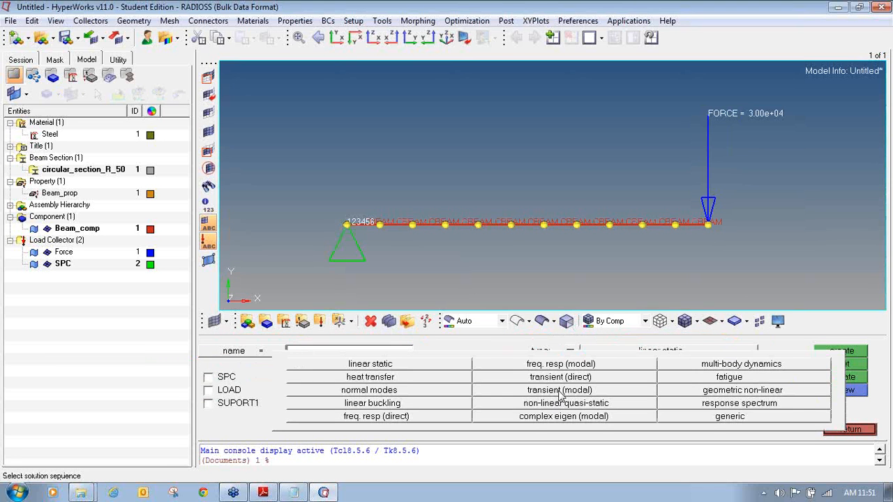
left_click(408, 368)
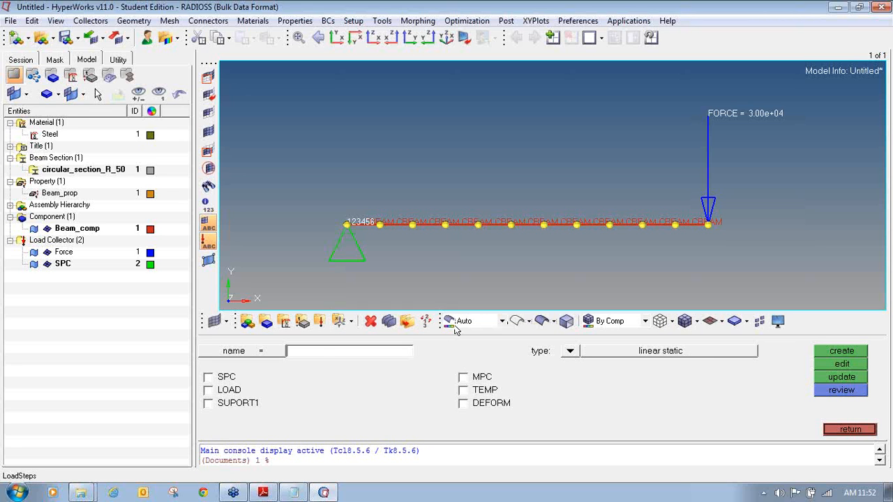
- Create load step Beam_Bending using SPC collector ID 2 and the Force collector as load
left_click(208, 377)
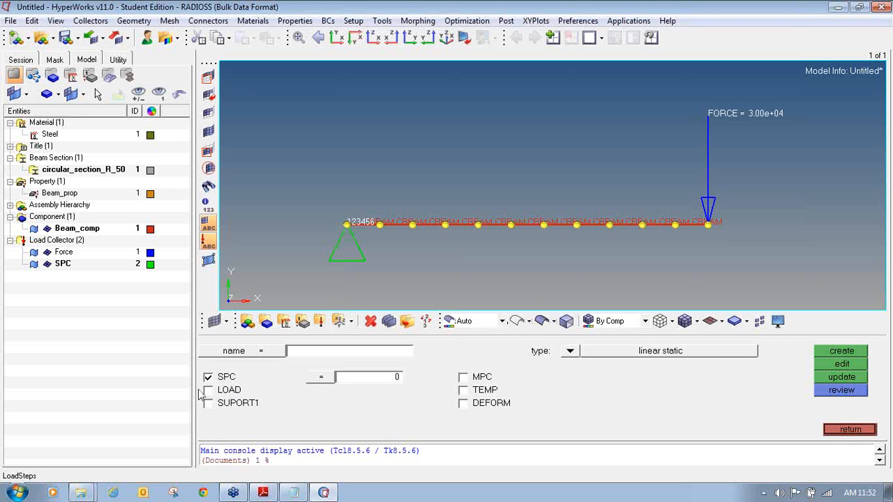
left_click(208, 393)
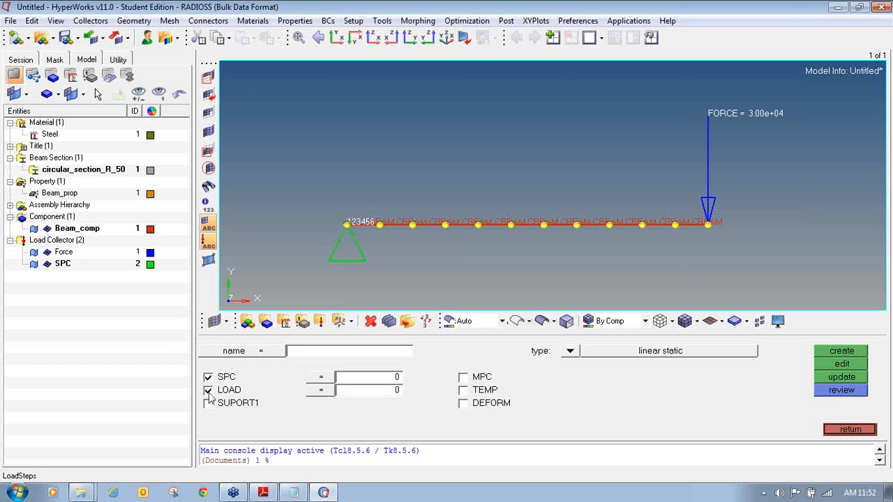
left_click(335, 379)
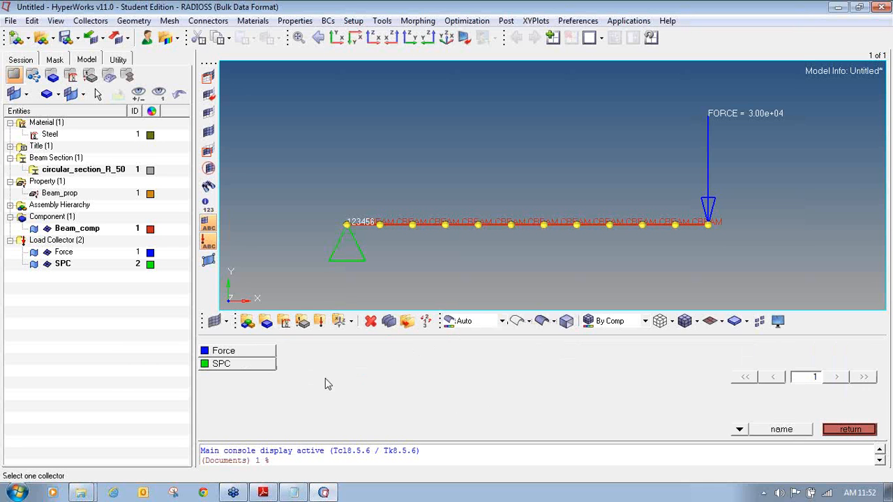
left_click(257, 370)
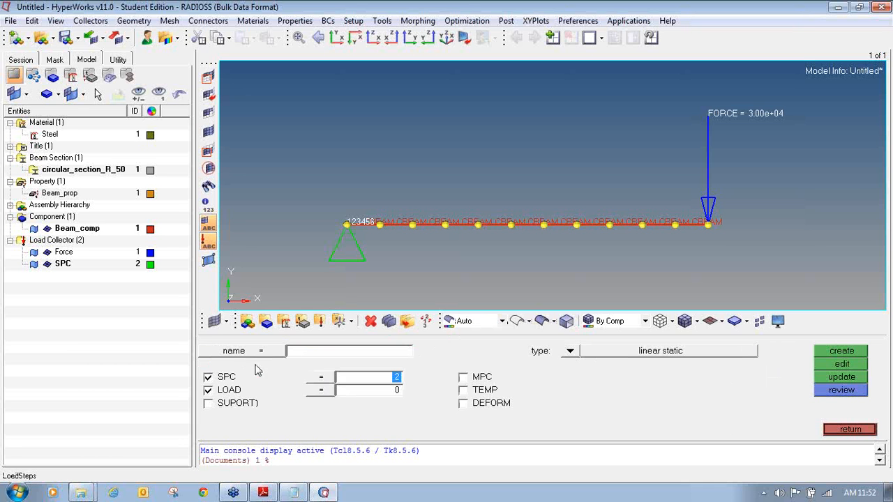
left_click(333, 392)
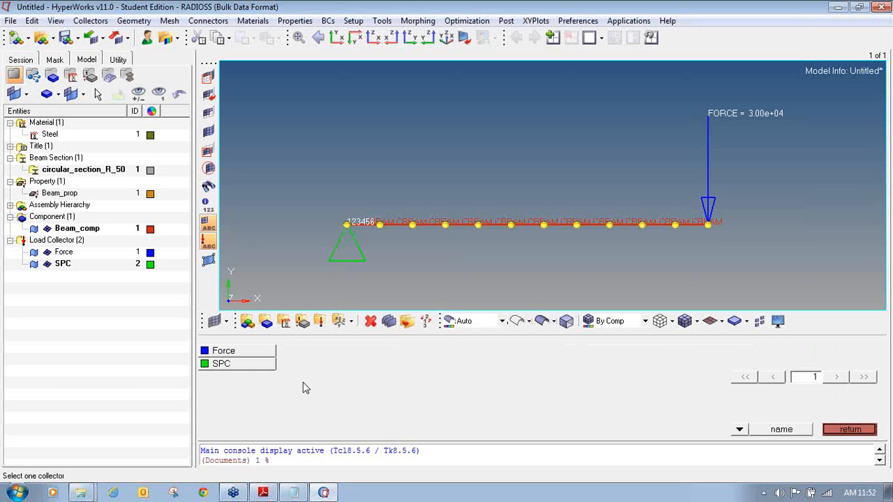
left_click(260, 355)
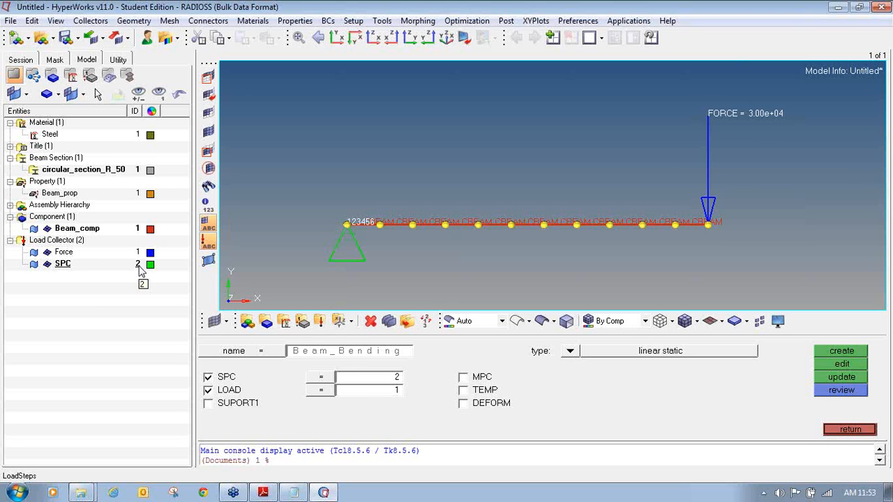
left_click(397, 377)
type("2")
left_click(842, 351)
- Mark Load Step as 'Created' in the Notepad checklist and come back to HyperMesh
left_click(10, 276)
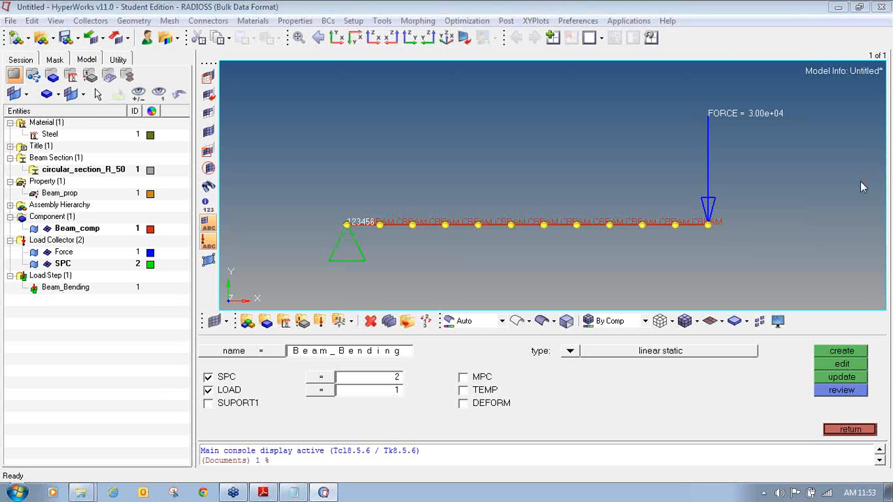
mouse_move(25, 269)
left_mouse_down()
mouse_move(6, 292)
mouse_move(112, 300)
mouse_move(149, 283)
mouse_move(98, 269)
mouse_move(20, 268)
left_mouse_up()
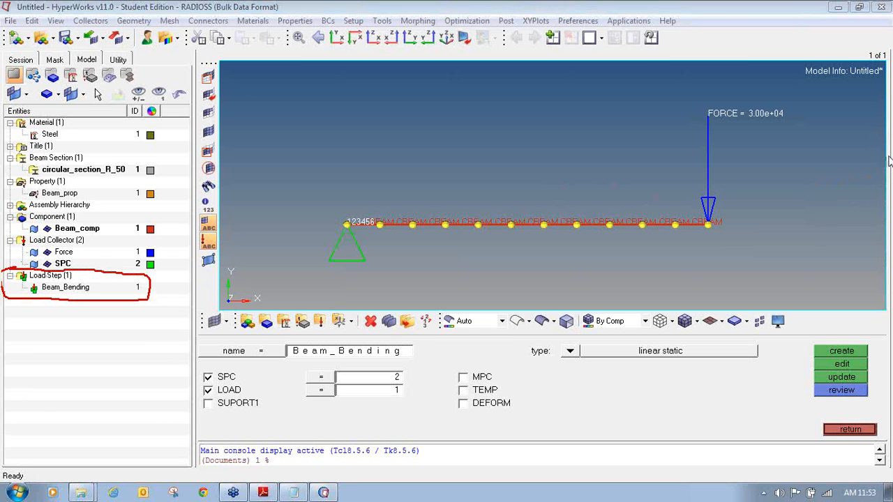
left_click(849, 430)
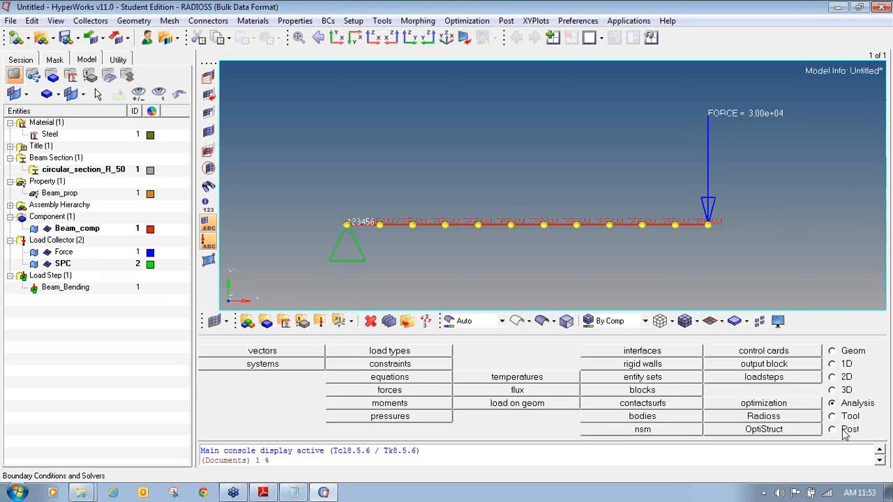
left_click(294, 493)
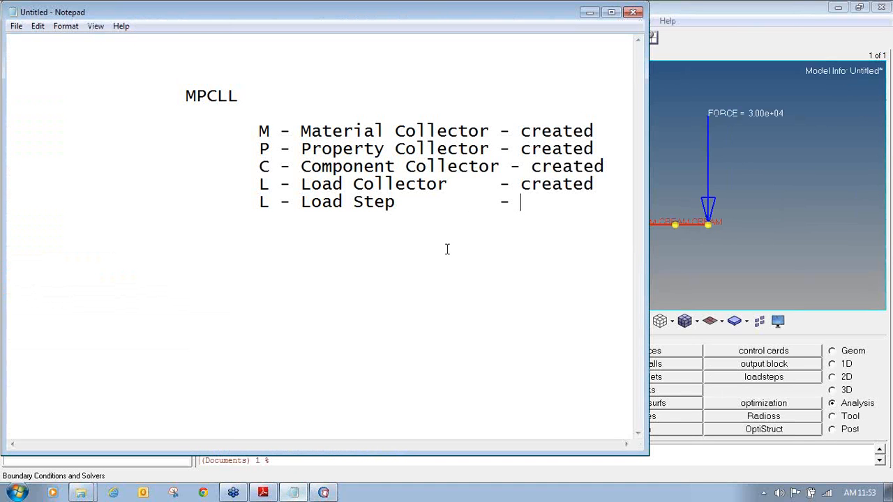
type("Created")
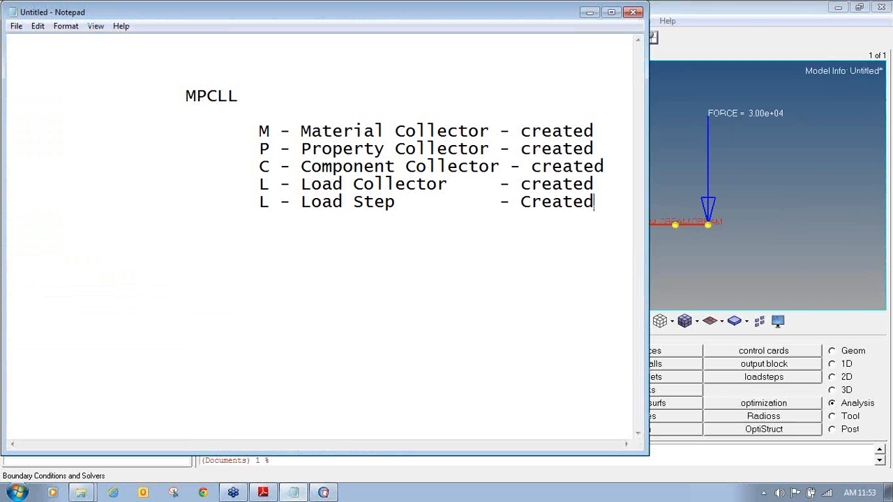
left_click(721, 5)
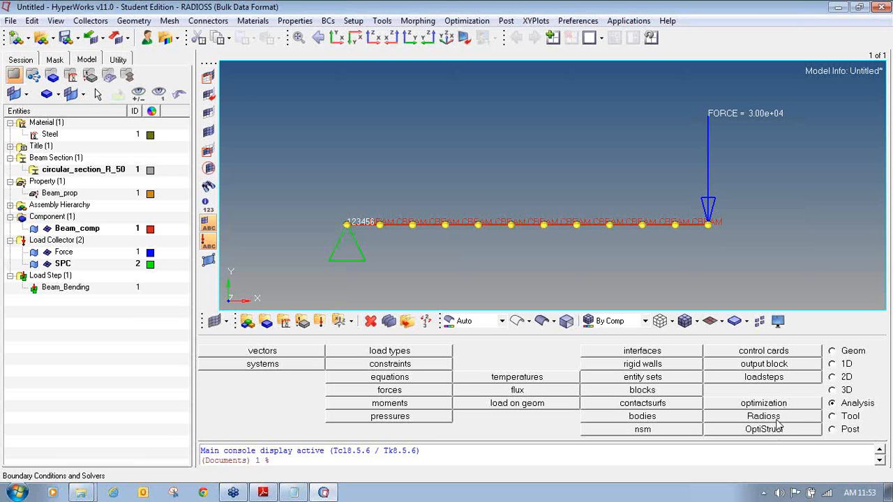
- Use File > Save As > Model to save Beam_bending_exercise.hm in Desktop's New folder
left_click(16, 22)
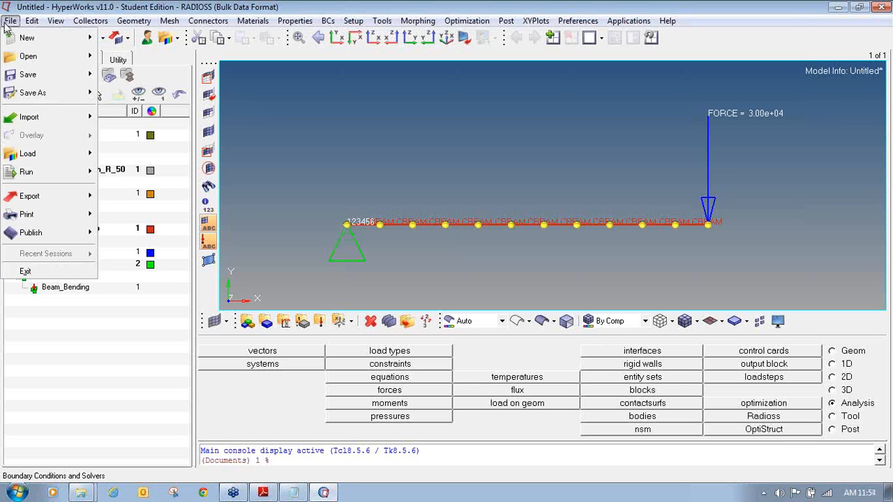
mouse_move(55, 94)
left_click(123, 129)
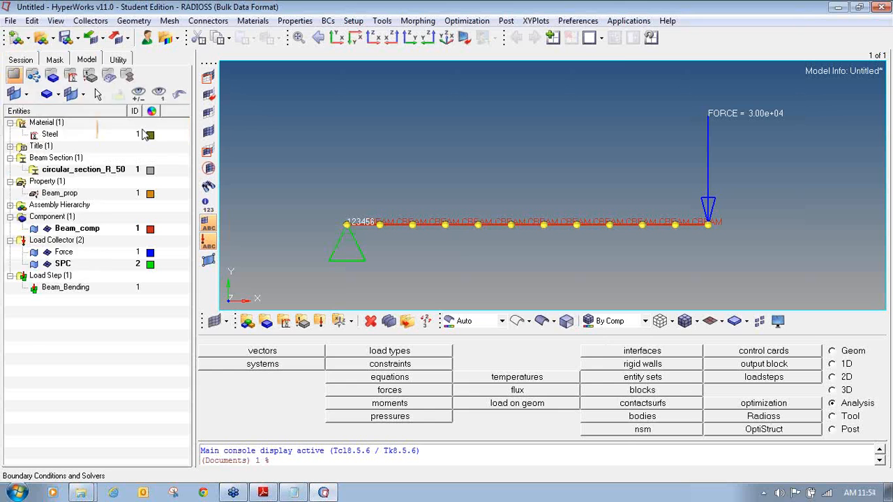
left_click(179, 91)
left_click(167, 103)
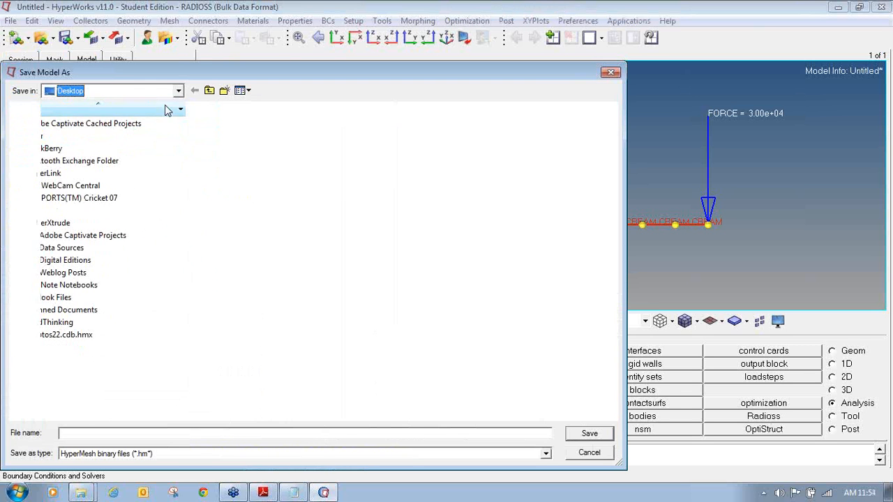
double_click(87, 331)
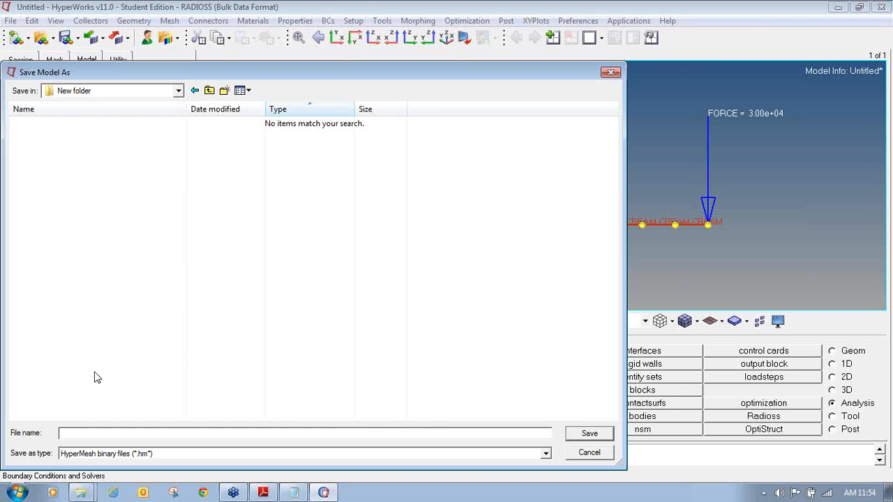
left_click(171, 434)
type("Beam")
type("_bending")
left_click(592, 433)
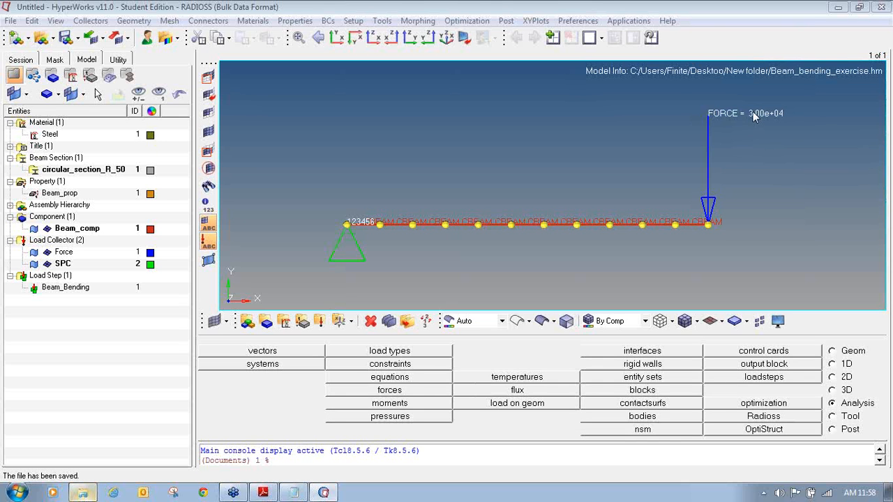
left_click(84, 492)
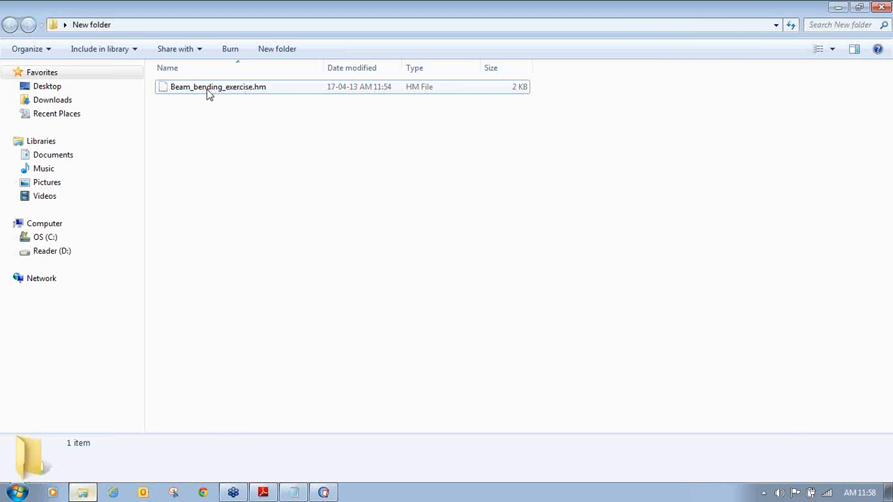
left_click(323, 493)
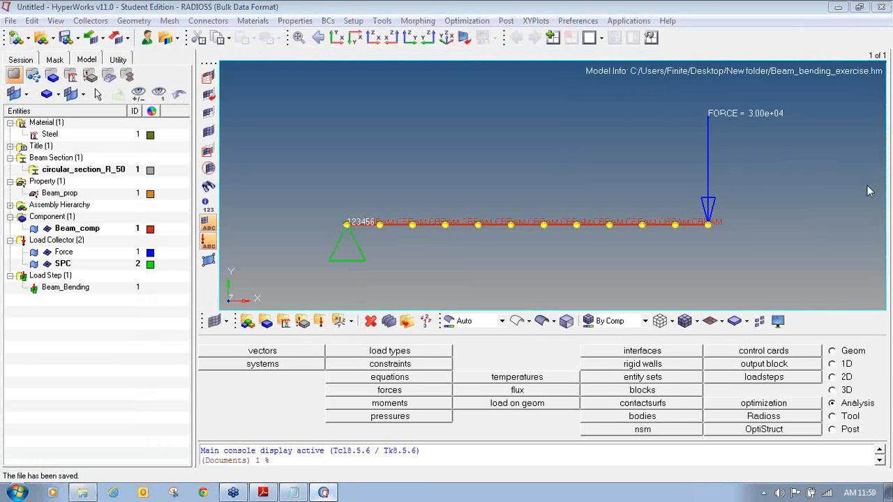
- Open the RADIOSS run panel and set export options to all
mouse_move(838, 397)
left_mouse_down()
mouse_move(828, 409)
mouse_move(868, 410)
mouse_move(882, 399)
mouse_move(865, 384)
mouse_move(844, 388)
left_mouse_up()
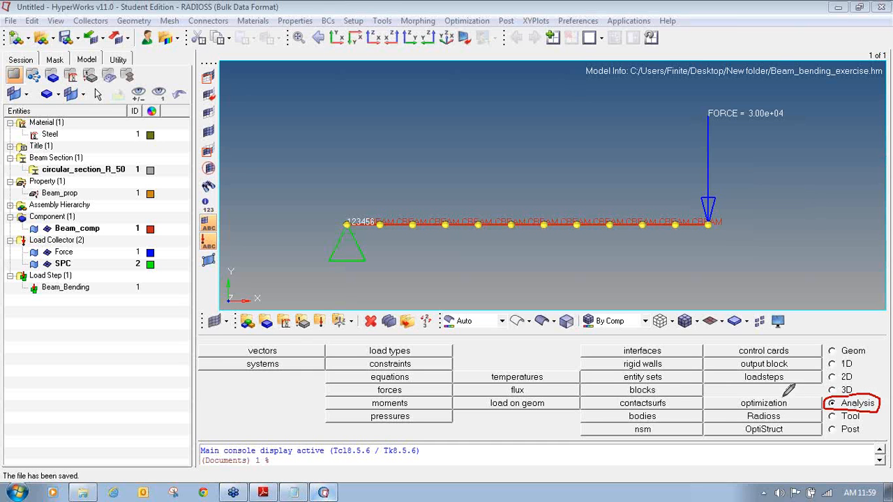
mouse_move(768, 411)
left_mouse_down()
mouse_move(705, 413)
mouse_move(795, 422)
mouse_move(824, 420)
mouse_move(825, 407)
left_mouse_up()
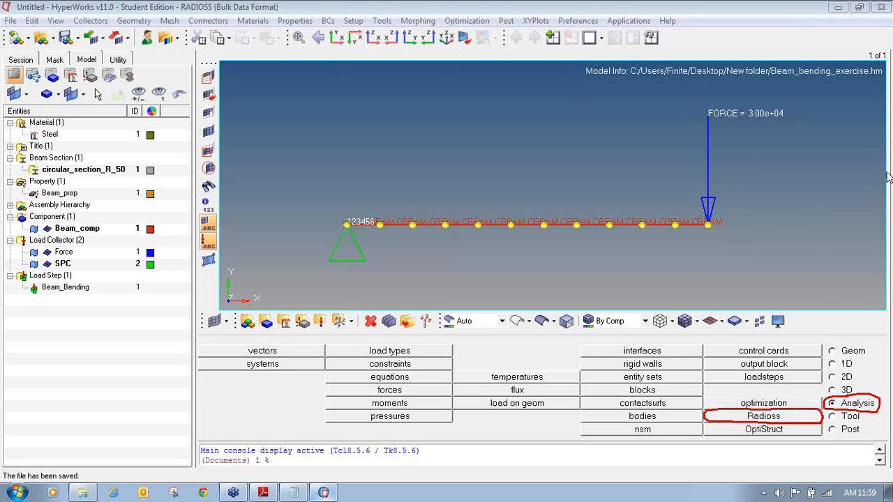
left_click(789, 419)
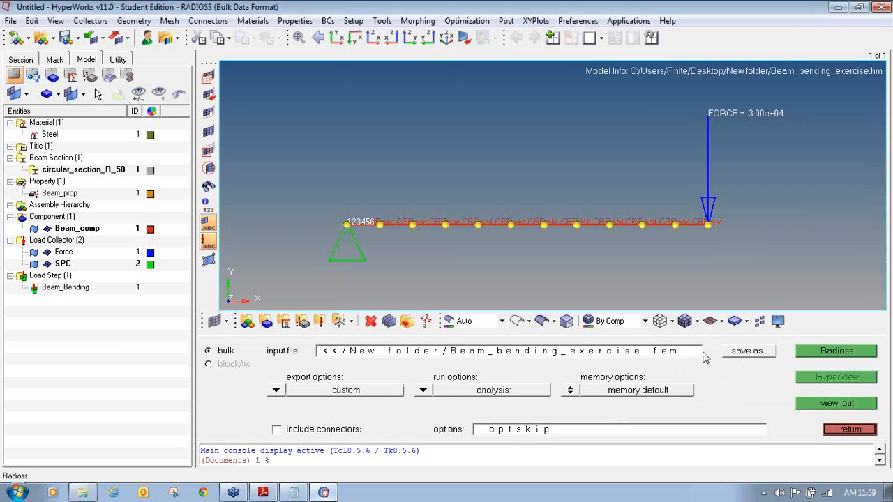
left_click(883, 168)
left_click(862, 192)
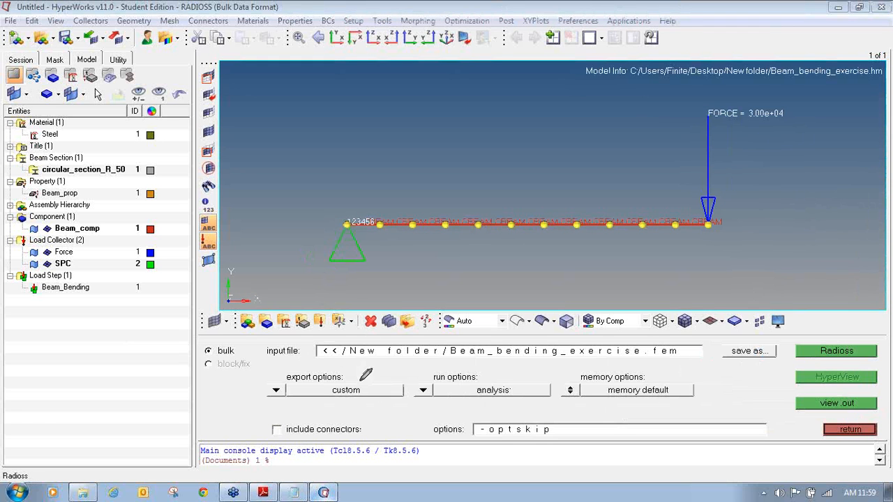
mouse_move(341, 369)
left_mouse_down()
mouse_move(283, 372)
mouse_move(266, 401)
mouse_move(411, 403)
mouse_move(373, 363)
mouse_move(337, 368)
left_mouse_up()
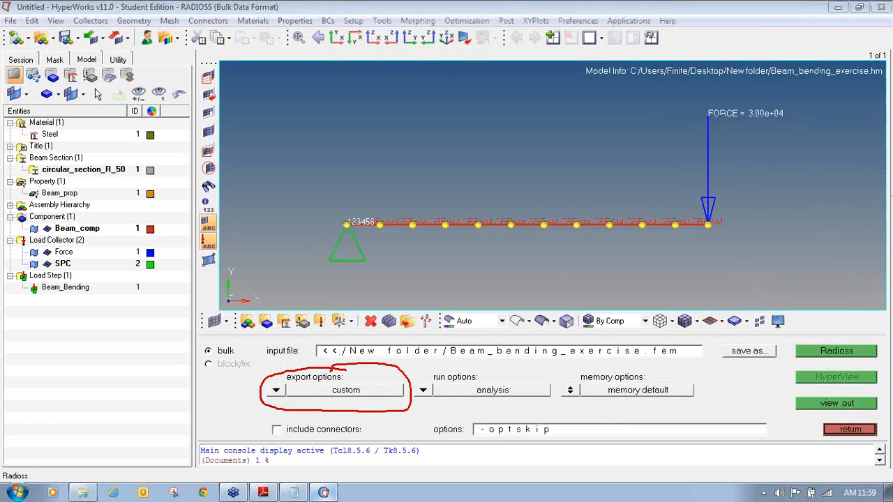
left_click(279, 390)
left_click(277, 391)
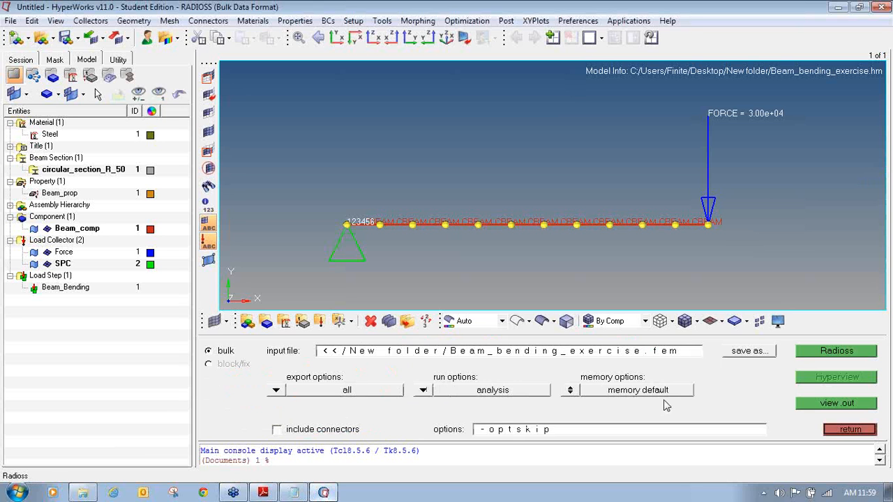
- Keep default memory and save the solver input as Beam_bending_exercise.fem
left_click(574, 392)
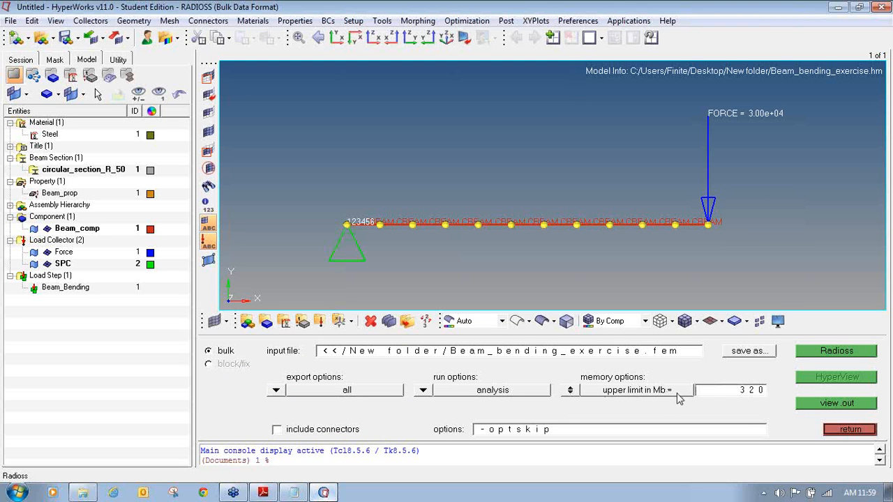
double_click(724, 395)
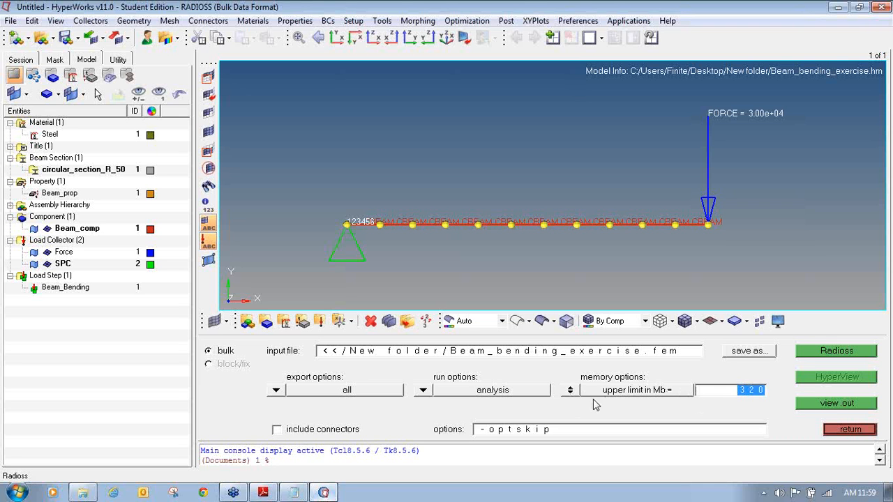
left_click(570, 392)
left_click(570, 392)
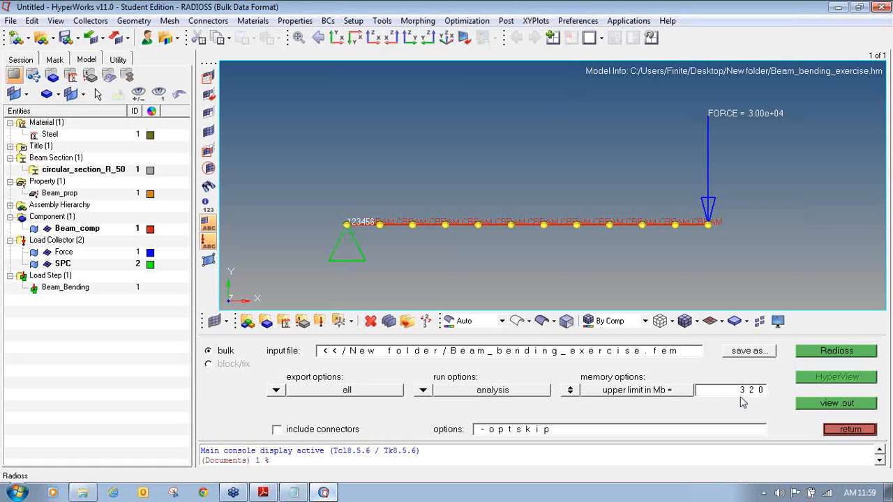
left_click(571, 393)
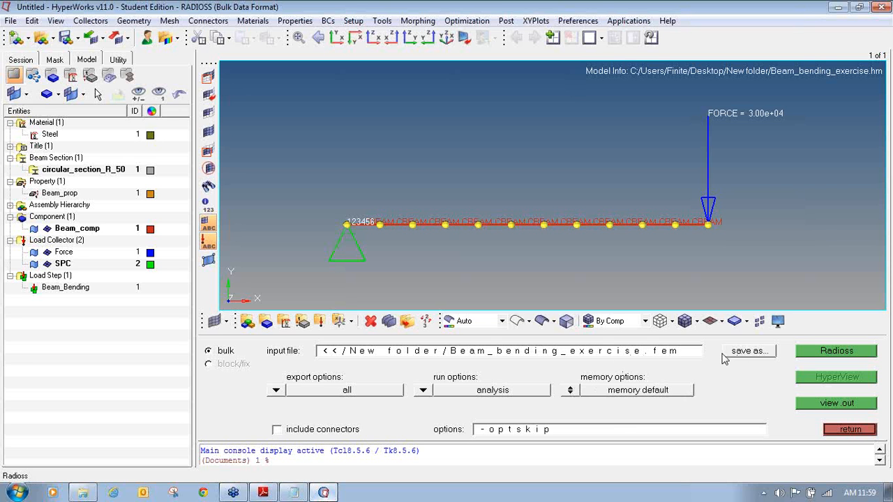
left_click(750, 351)
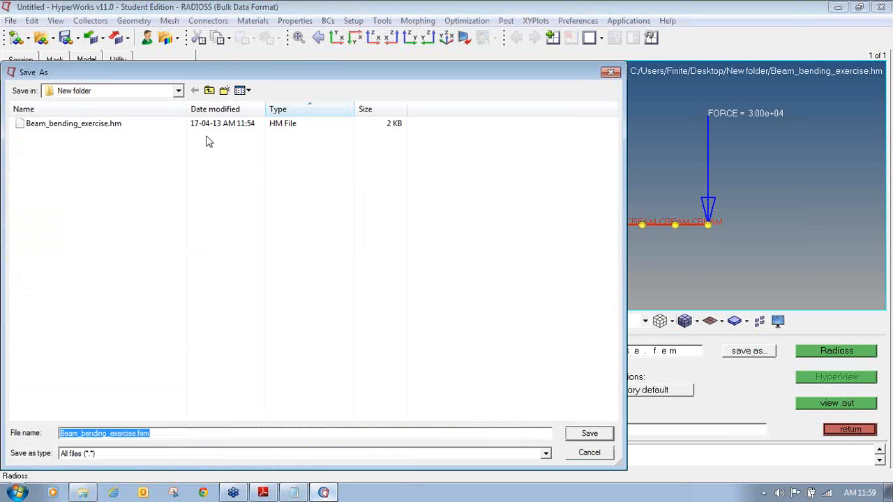
left_click(573, 436)
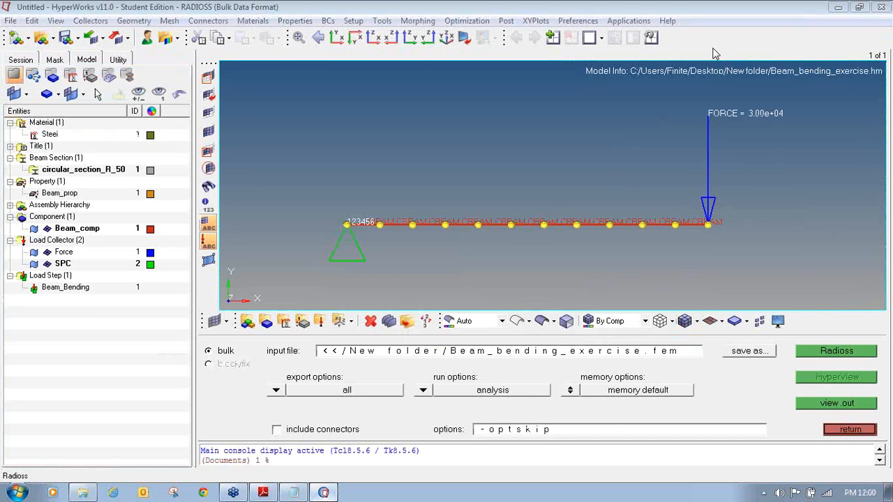
- Run RADIOSS on Beam_bending_exercise.fem and close the console once it reports ANALYSIS COMPLETED
left_click(822, 352)
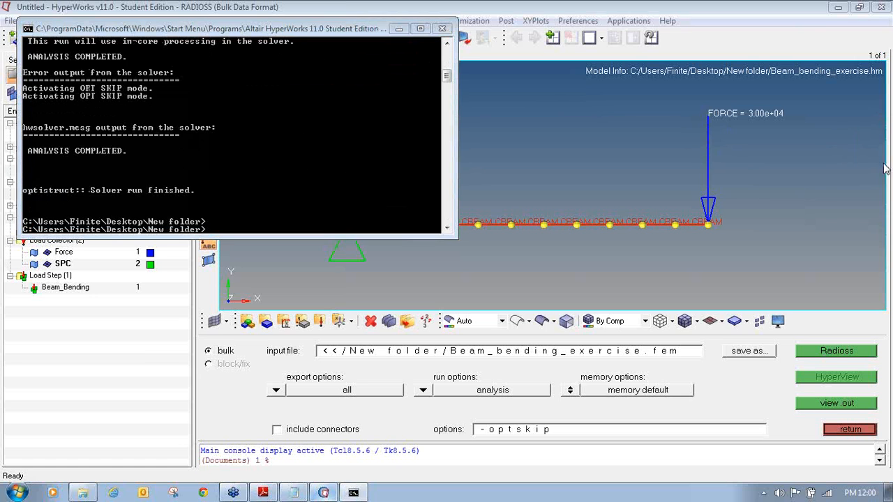
mouse_move(85, 139)
left_mouse_down()
mouse_move(43, 140)
mouse_move(20, 159)
mouse_move(68, 166)
mouse_move(143, 139)
mouse_move(87, 133)
mouse_move(63, 144)
left_mouse_up()
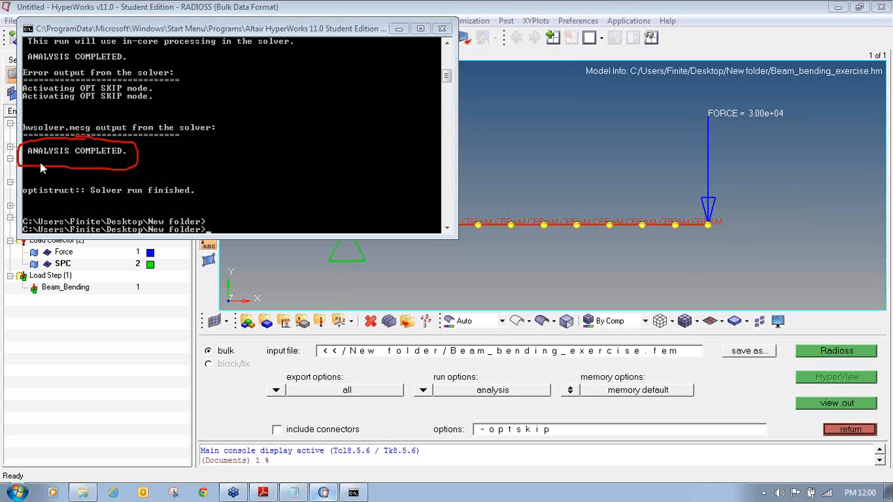
left_click(442, 29)
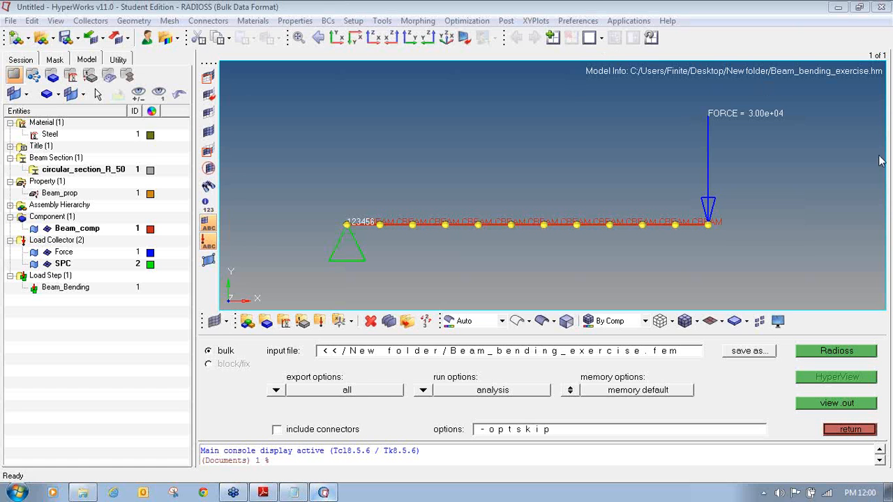
- Split the page into two side-by-side windows and make the right one a results viewer
mouse_move(591, 26)
left_mouse_down()
mouse_move(578, 45)
mouse_move(592, 51)
mouse_move(609, 24)
mouse_move(593, 17)
mouse_move(585, 30)
left_mouse_up()
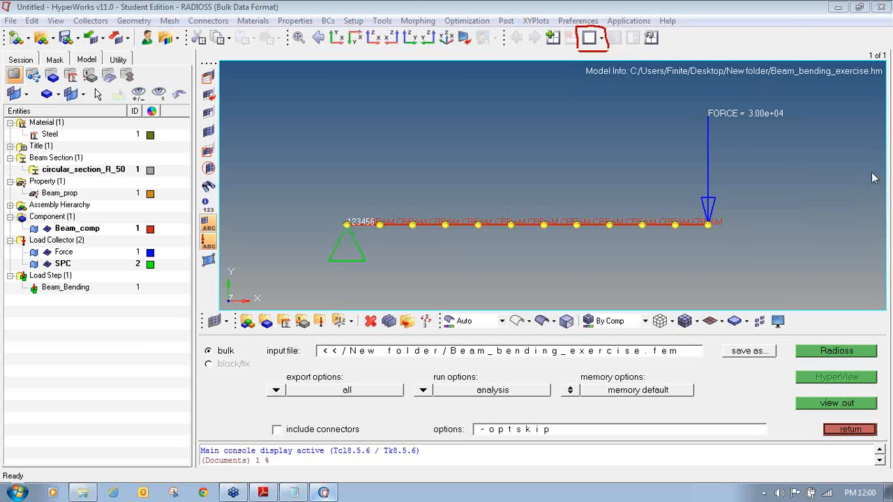
left_click(604, 39)
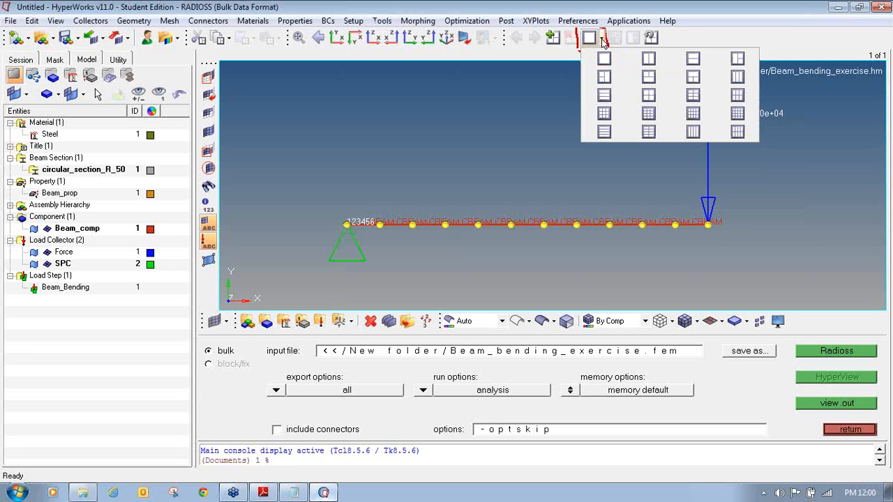
left_click(690, 42)
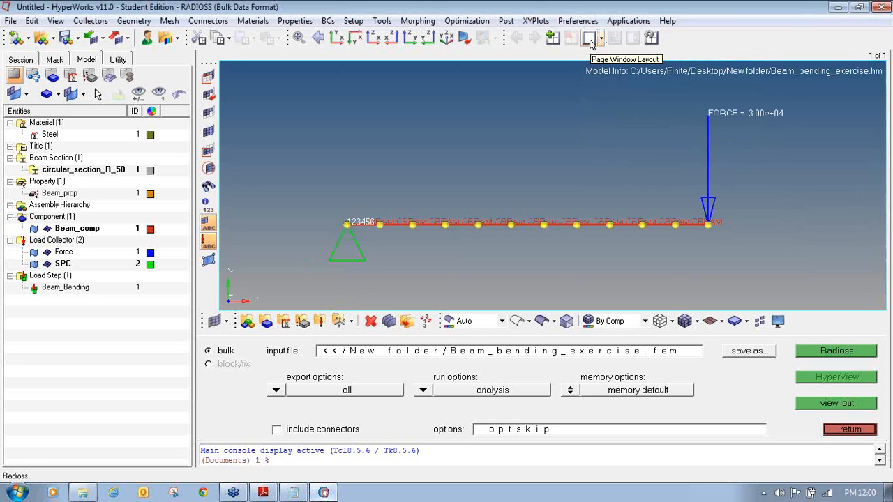
left_click(604, 39)
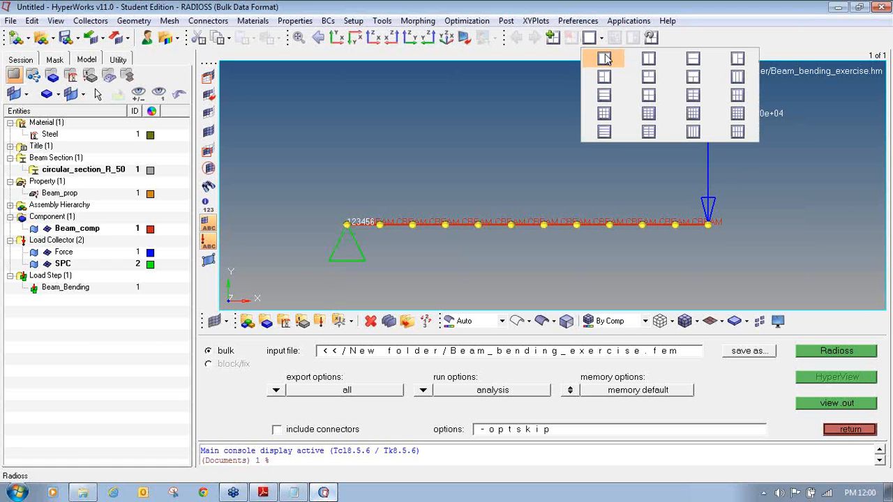
left_click(649, 60)
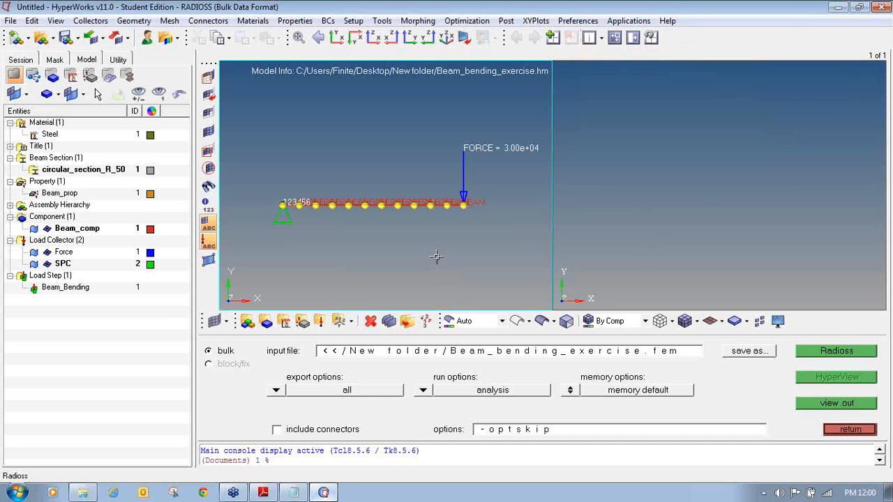
left_click(724, 181)
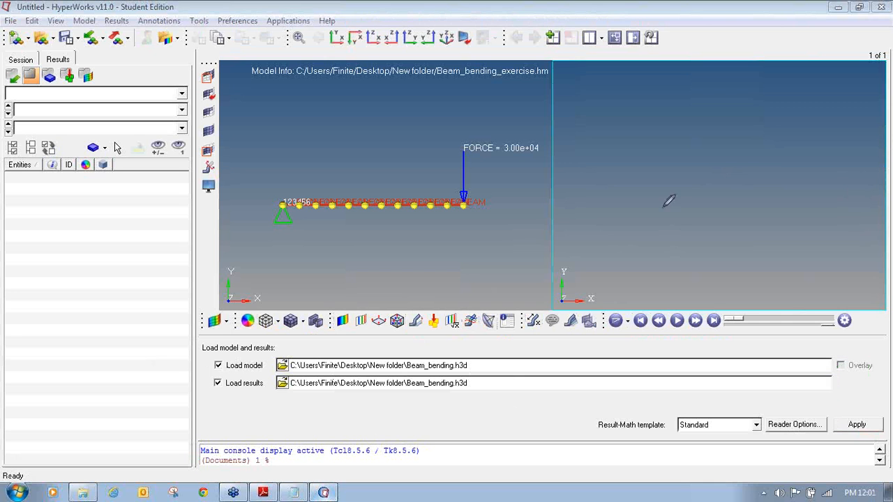
- Bring up the Load model and results panel with Beam_bending.h3d as model and results file
mouse_move(51, 30)
left_mouse_down()
mouse_move(20, 41)
mouse_move(50, 46)
mouse_move(53, 32)
left_mouse_up()
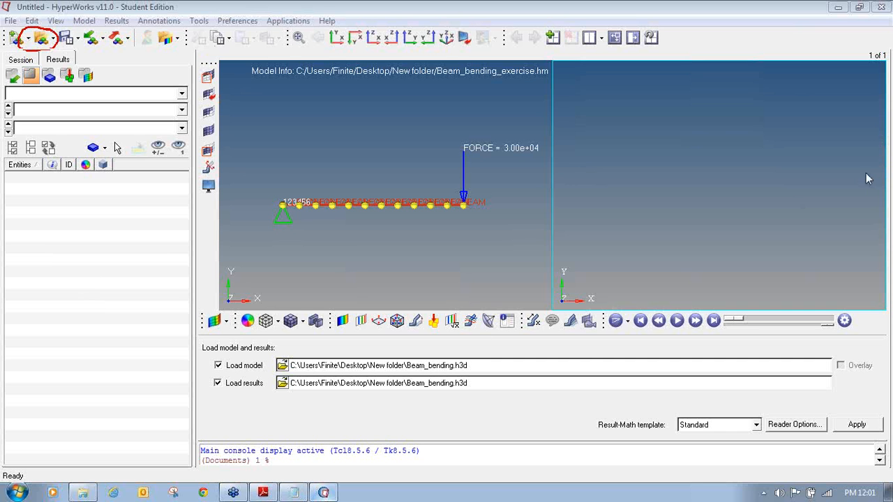
left_click(41, 42)
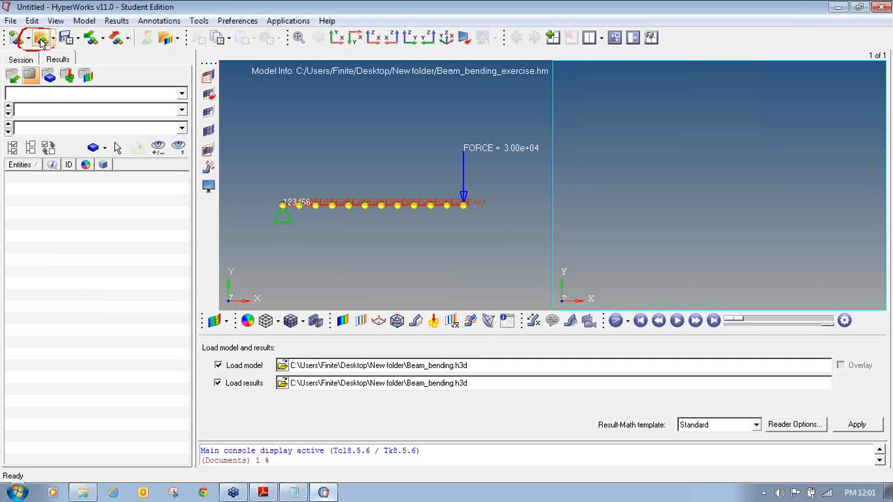
left_click(881, 166)
left_click(844, 196)
left_click_drag(198, 356, 278, 349)
mouse_move(214, 370)
left_mouse_down()
mouse_move(260, 374)
mouse_move(276, 357)
mouse_move(210, 358)
mouse_move(208, 370)
mouse_move(247, 370)
mouse_move(204, 384)
mouse_move(210, 395)
mouse_move(268, 392)
mouse_move(254, 376)
mouse_move(204, 381)
left_mouse_up()
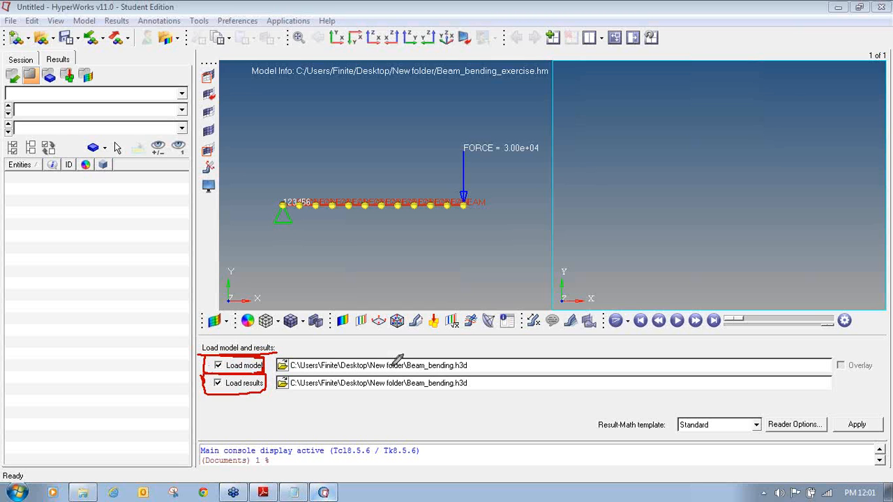
- In Explorer's New folder, sort by type, autofit the Type and Name columns, and select Beam_bending_exercise.h3d
left_click(865, 175)
left_click(89, 494)
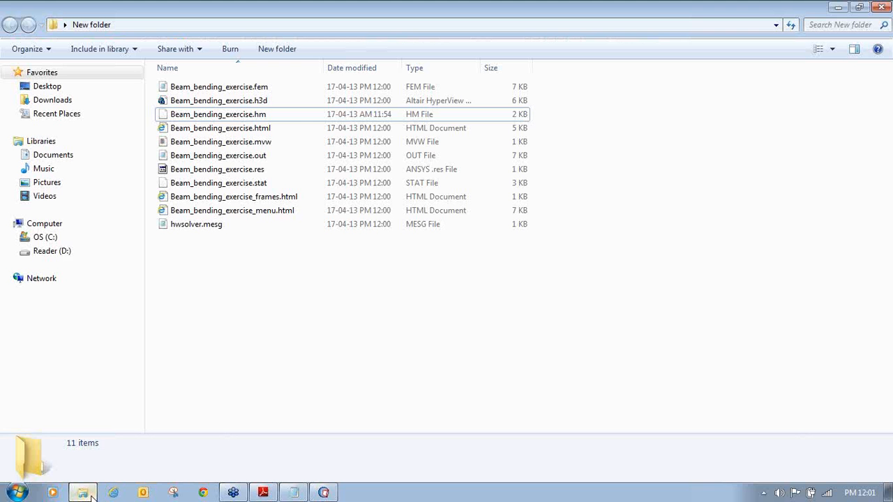
left_click(423, 68)
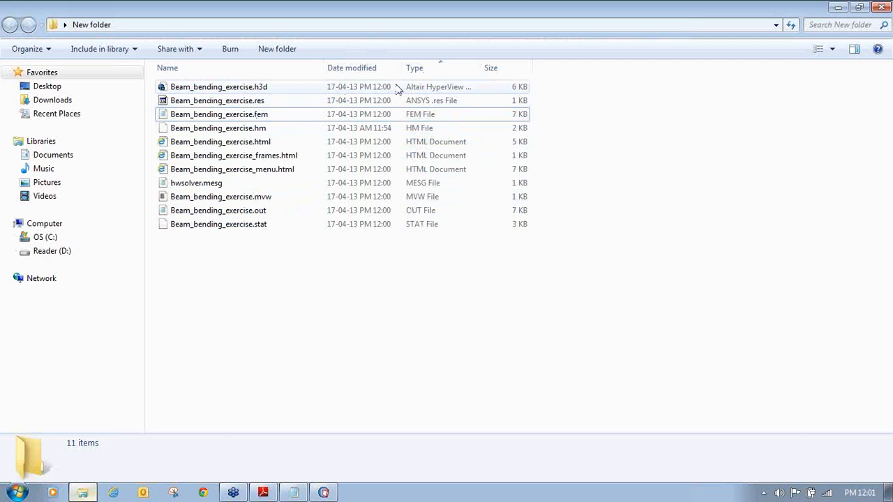
double_click(481, 69)
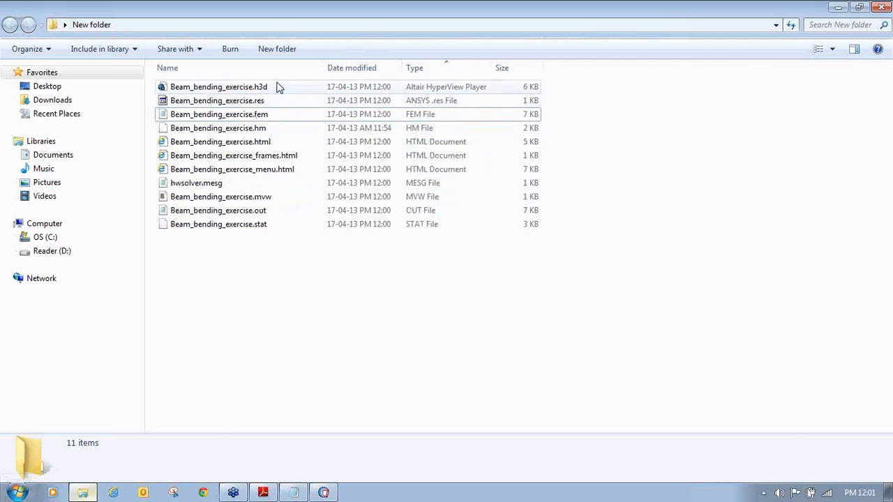
double_click(323, 67)
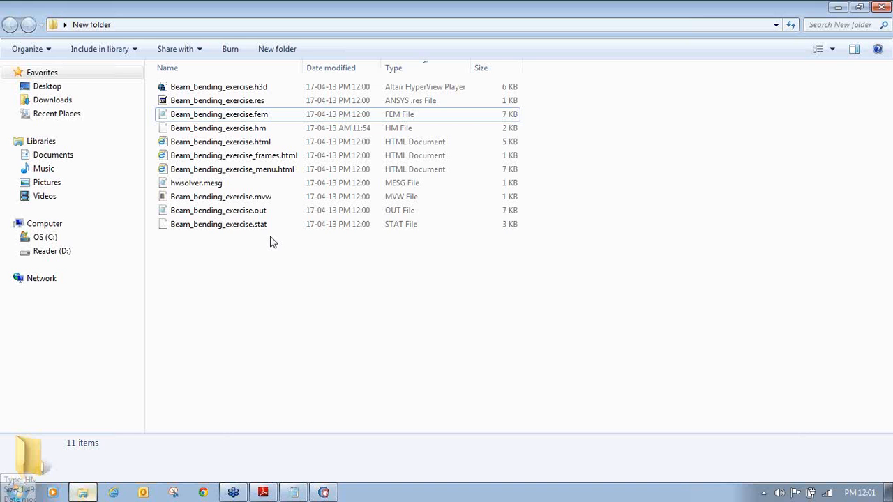
left_click(251, 90)
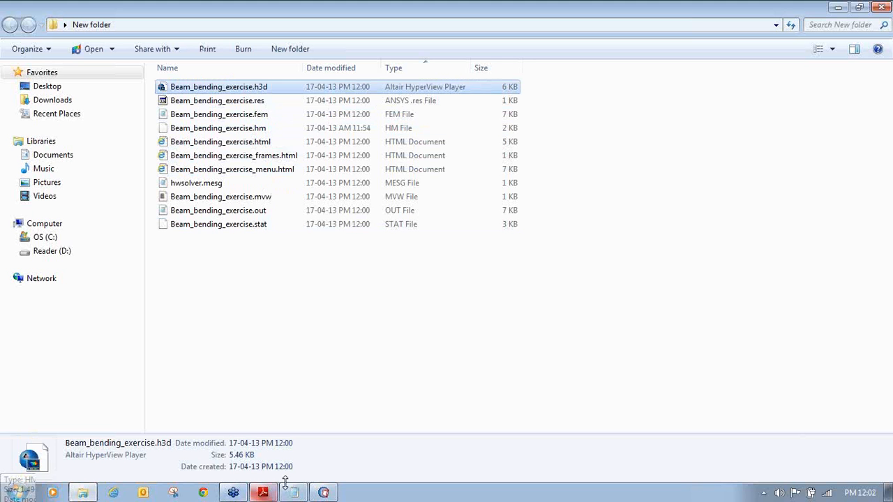
left_click(325, 492)
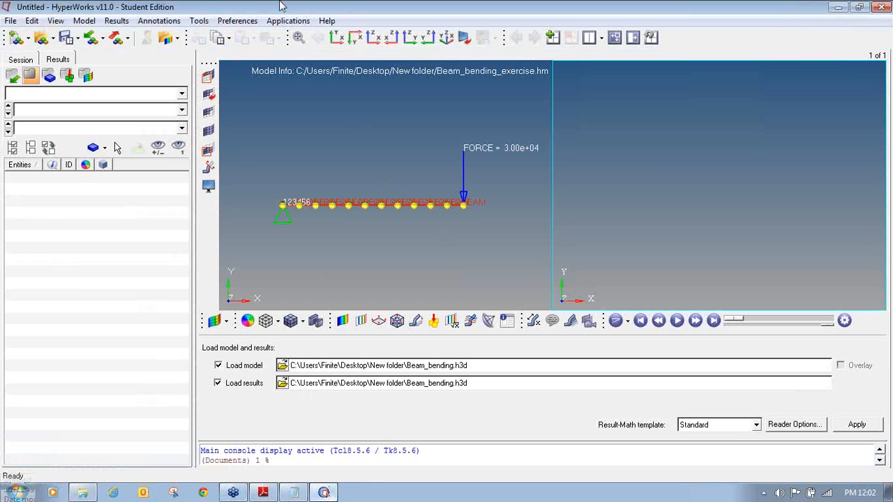
- Load Beam_bending_exercise.h3d as both the model and the results file
left_click(282, 366)
double_click(207, 126)
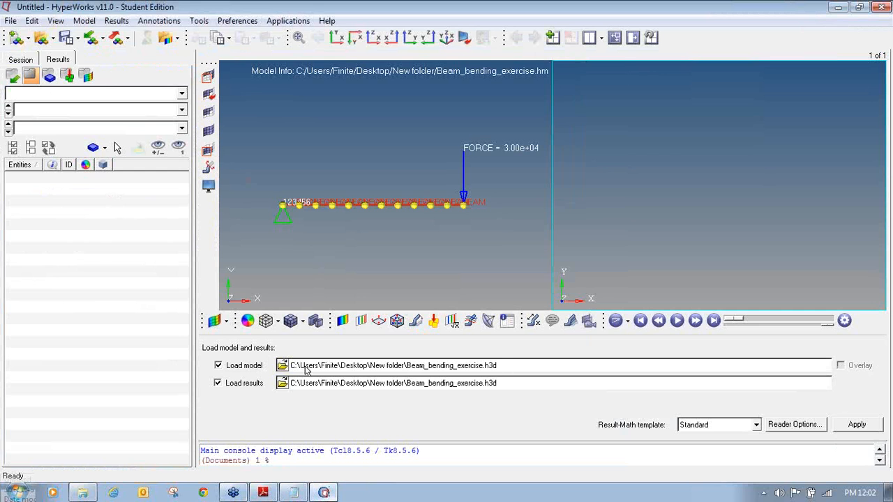
left_click(284, 365)
left_click(239, 125)
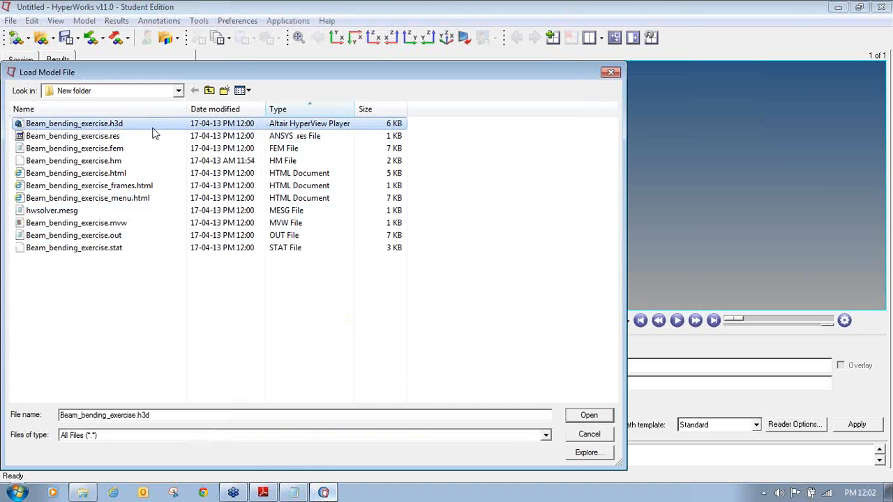
left_click(596, 417)
left_click(876, 427)
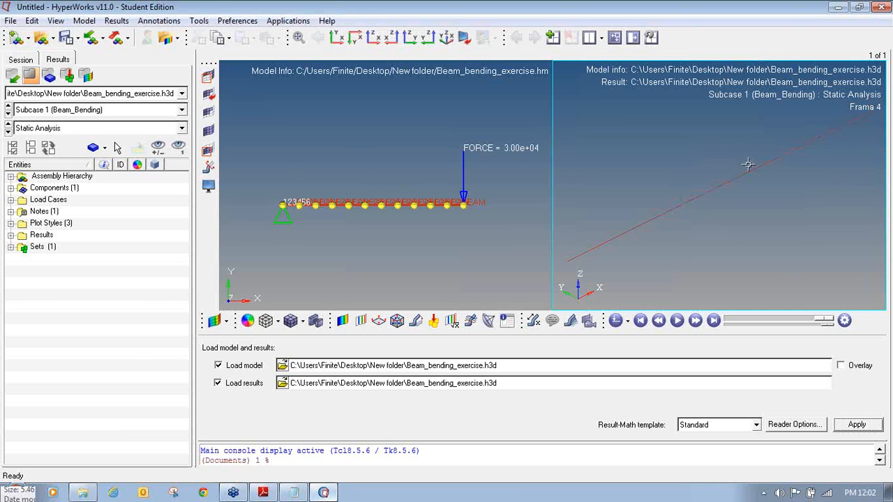
- Set the results view so the beam lies flat in the XY plane
left_click(338, 41)
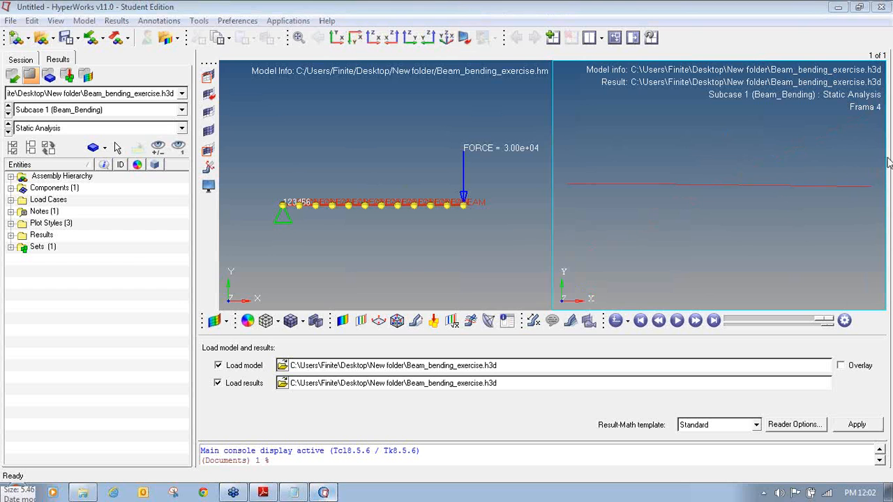
mouse_move(342, 28)
left_mouse_down()
mouse_move(347, 51)
mouse_move(340, 29)
left_mouse_up()
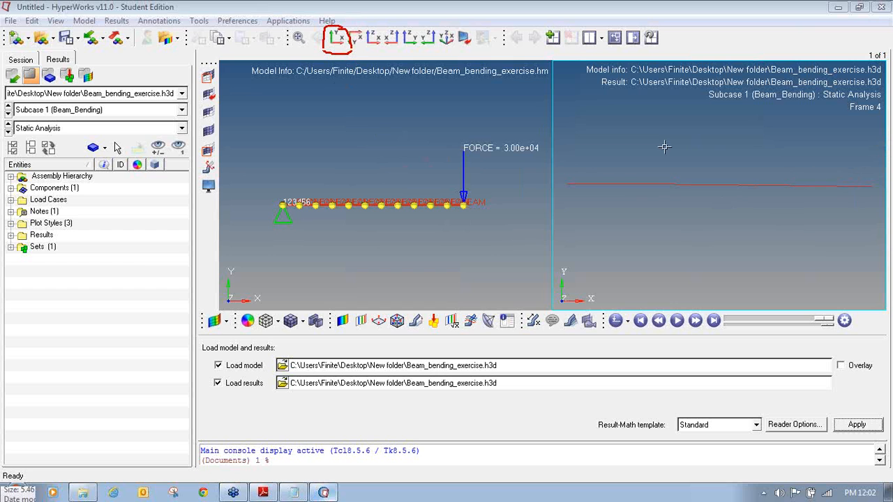
left_click(336, 39)
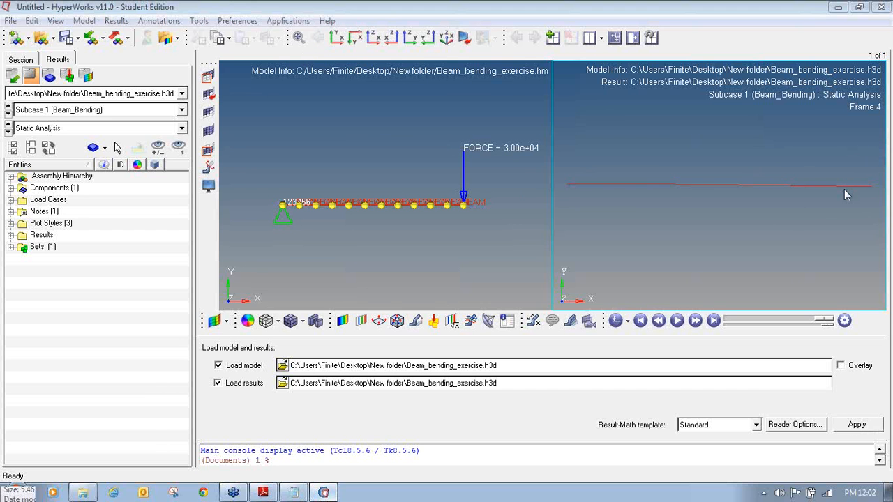
mouse_move(569, 190)
left_mouse_down()
mouse_move(570, 199)
mouse_move(565, 169)
mouse_move(569, 206)
mouse_move(570, 196)
mouse_move(605, 189)
mouse_move(706, 193)
mouse_move(888, 226)
left_mouse_up()
left_click(872, 182)
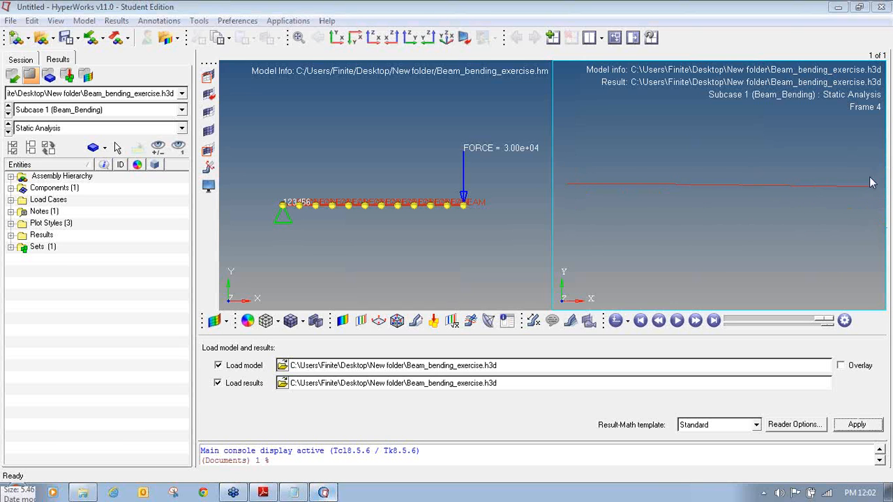
mouse_move(568, 198)
left_mouse_down()
mouse_move(705, 204)
mouse_move(834, 228)
mouse_move(873, 263)
left_mouse_up()
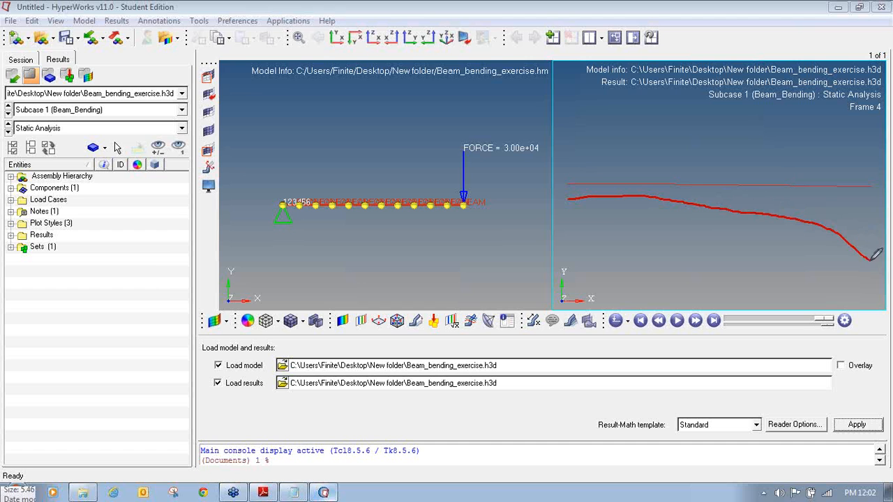
left_click(878, 173)
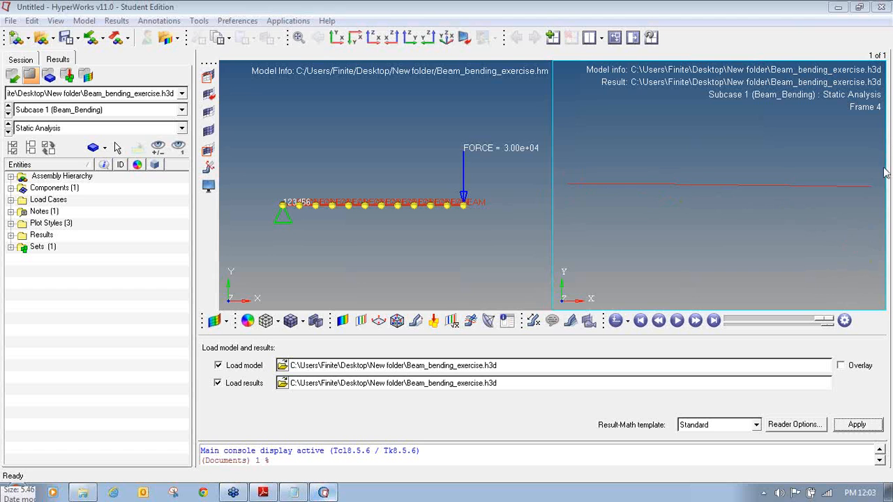
mouse_move(342, 311)
left_mouse_down()
mouse_move(328, 326)
mouse_move(349, 333)
mouse_move(354, 312)
mouse_move(344, 312)
left_mouse_up()
left_click(342, 321)
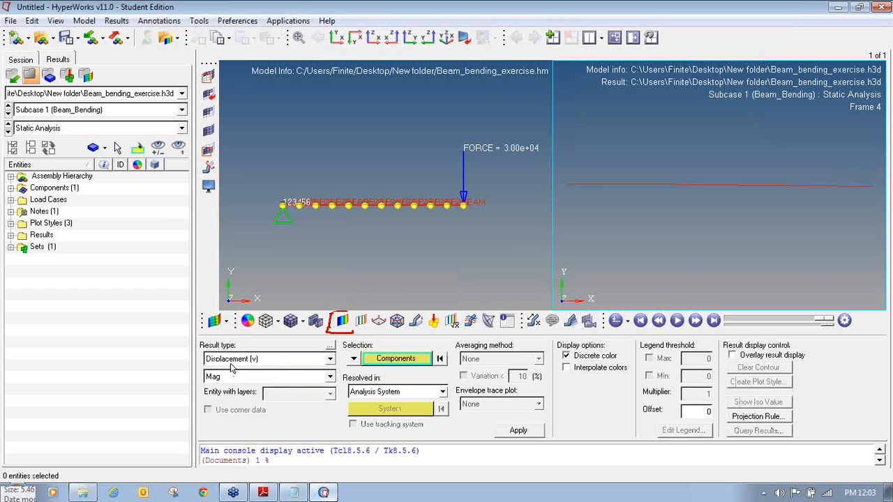
- Apply the Displacement Mag contour, showing a maximum of 9.748E+00 on the beam
left_click(518, 430)
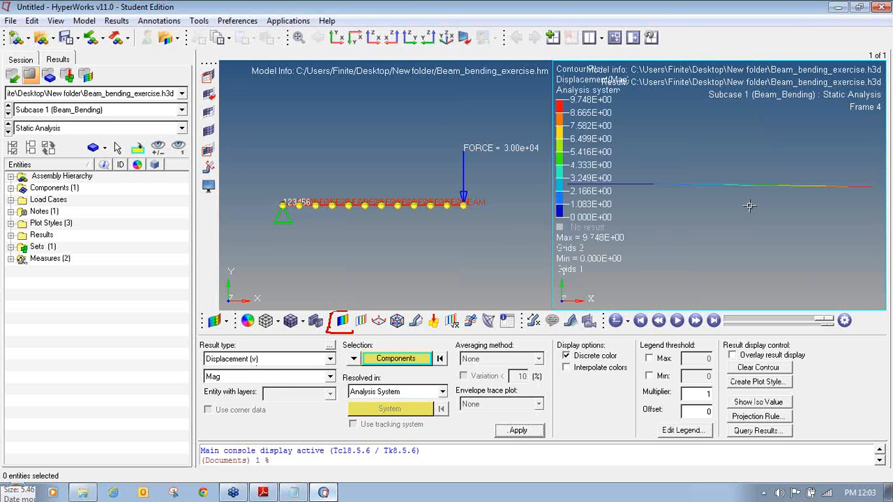
left_click_drag(715, 212, 723, 212, "ctrl")
scroll(723, 212, "down", 2, "ctrl")
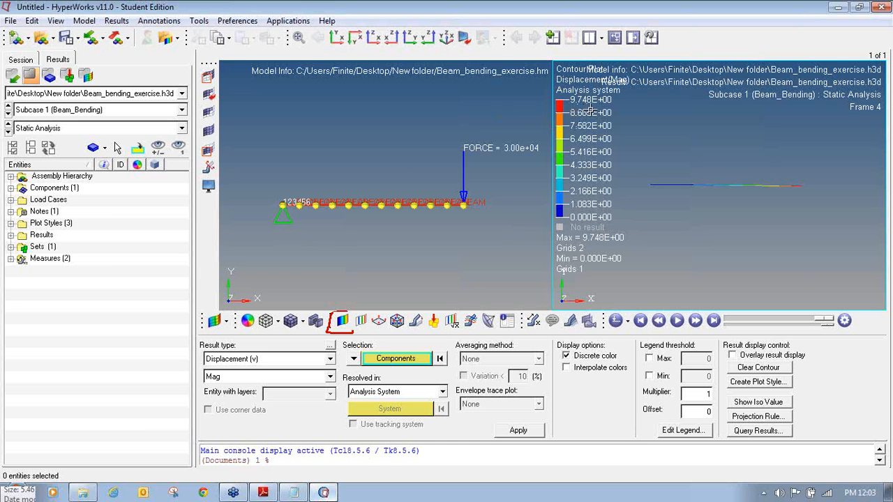
- Highlight the 9.7 mm hand-calculated deflection in Tutorial.pdf, then return to HyperWorks
left_click(263, 493)
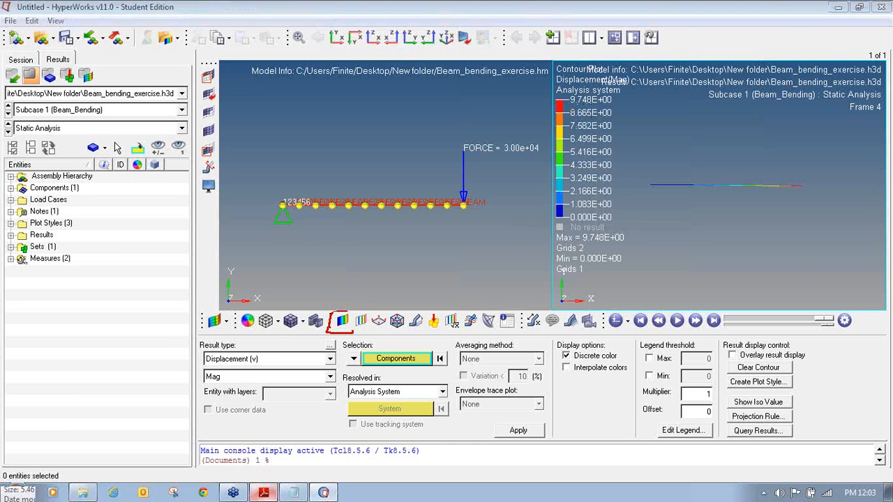
left_click_drag(441, 458, 466, 457)
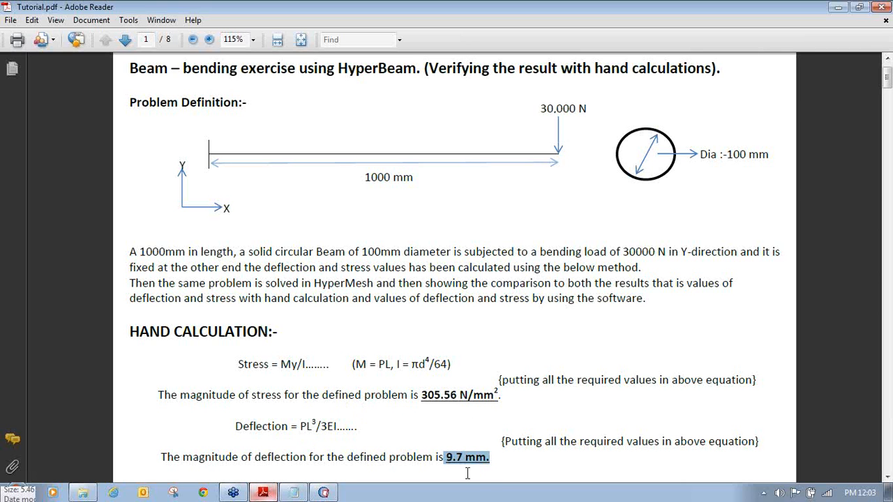
left_click(323, 493)
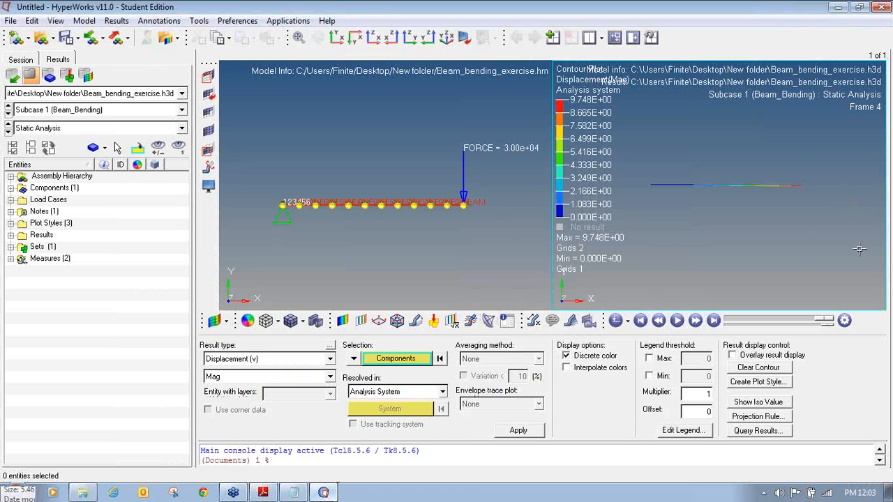
- Play the displacement animation in linear animation mode, pausing and resuming playback
left_click(676, 321)
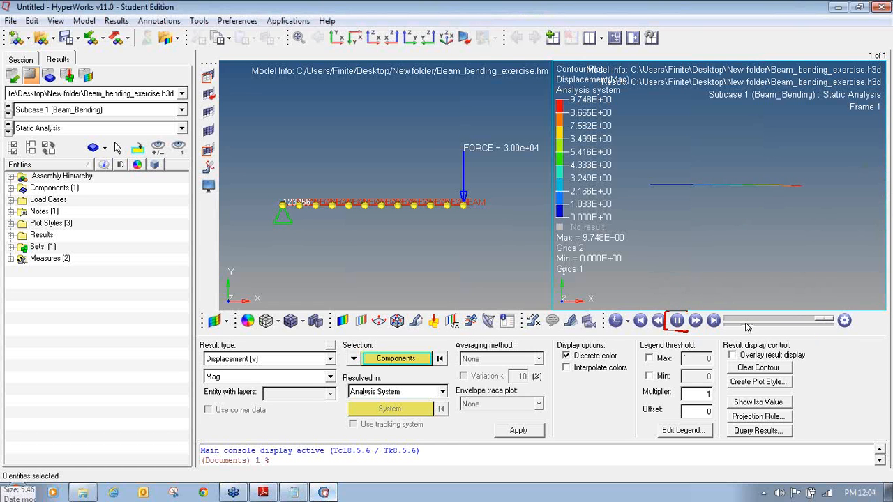
left_click(627, 321)
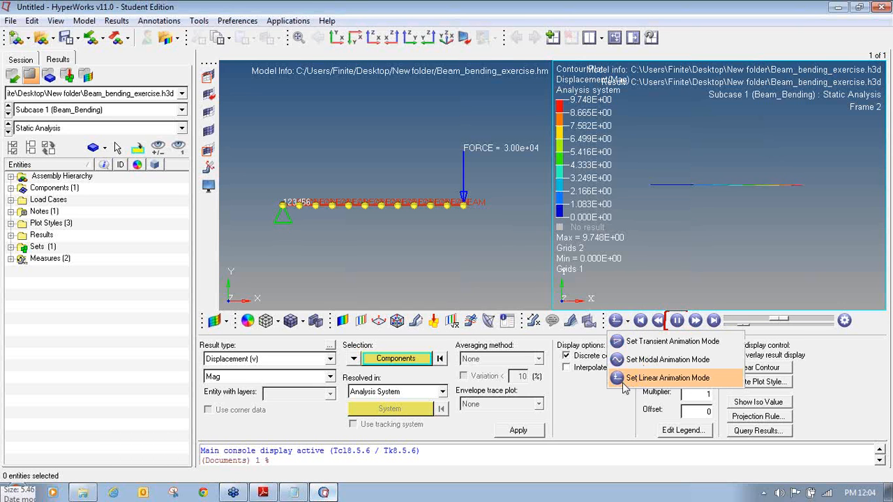
left_click(711, 379)
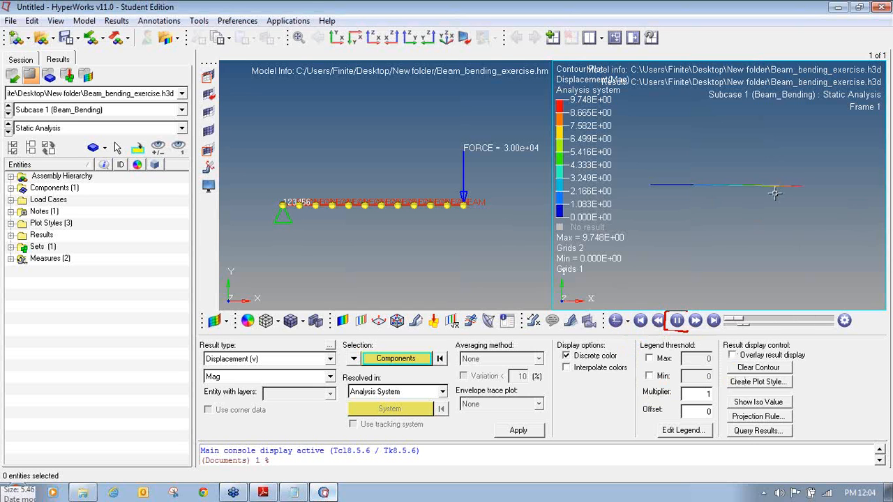
left_click(615, 320)
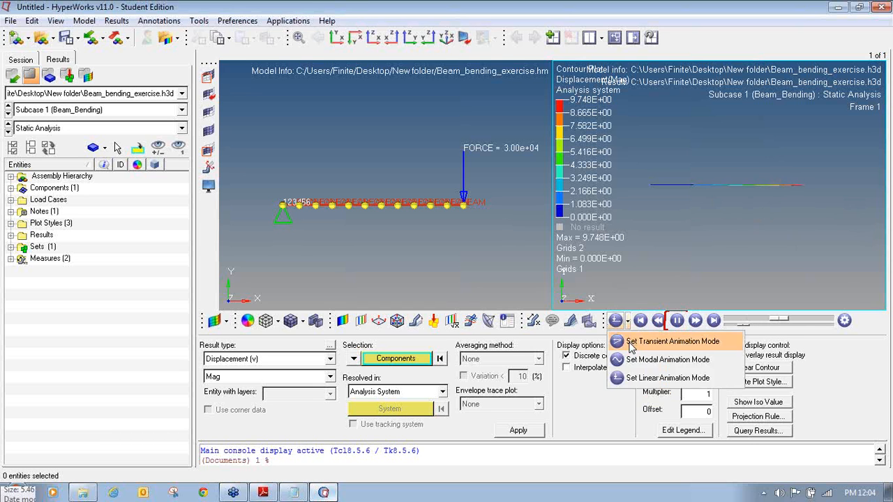
left_click(635, 372)
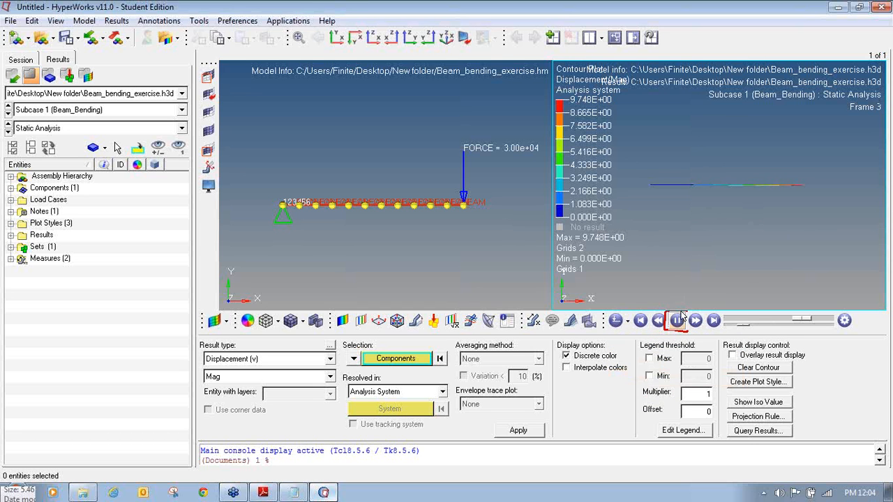
left_click(679, 322)
left_click(678, 321)
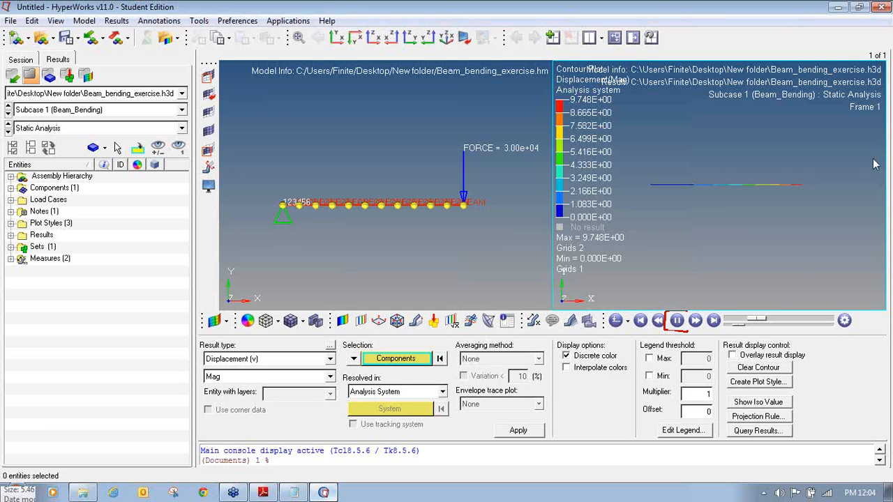
mouse_move(423, 312)
left_mouse_down()
mouse_move(410, 312)
mouse_move(405, 333)
mouse_move(427, 333)
mouse_move(427, 312)
mouse_move(412, 312)
left_mouse_up()
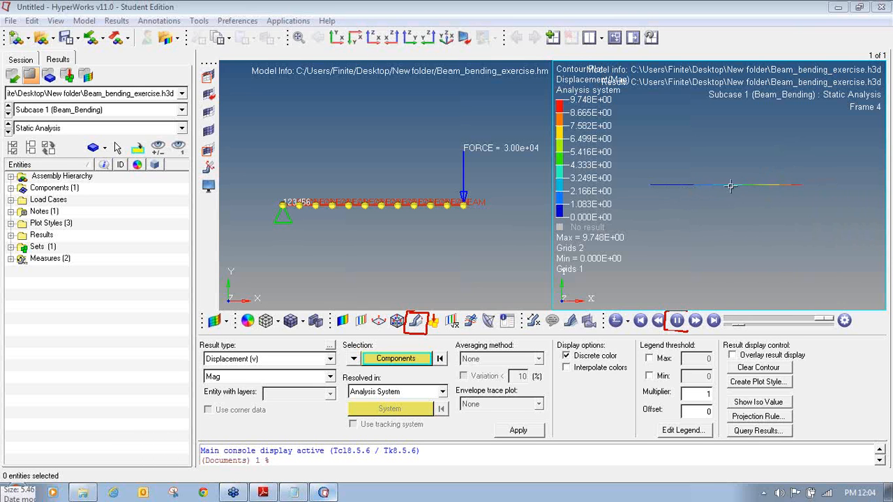
- Set the deformed shape scale factor to 25 with the undeformed beam shown as wireframe
left_click(417, 322)
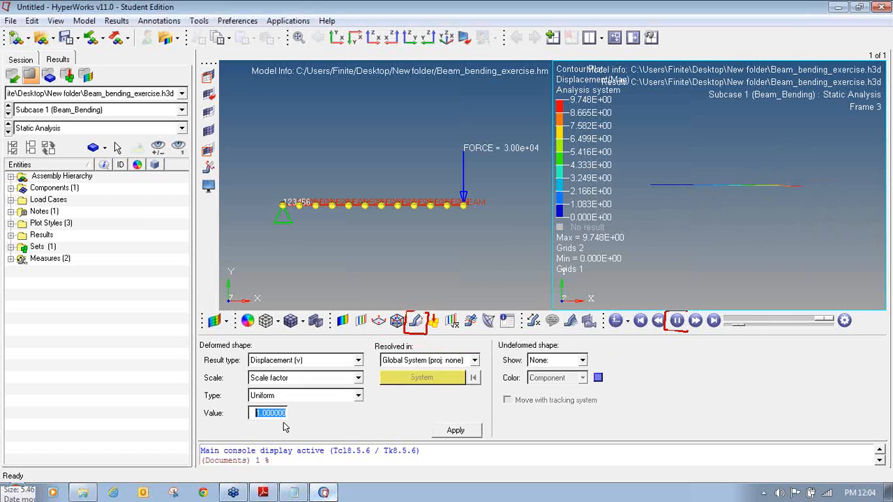
type("100")
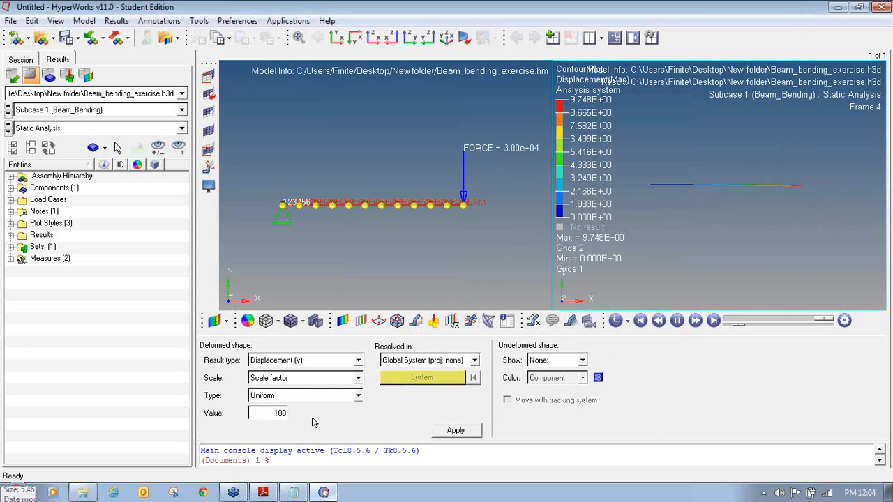
key("BackSpace")
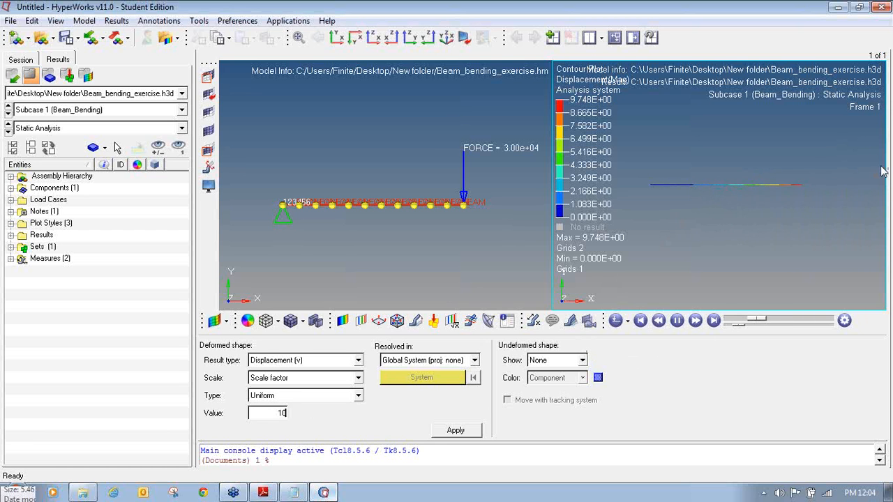
mouse_move(556, 341)
left_mouse_down()
mouse_move(508, 342)
mouse_move(495, 354)
mouse_move(598, 361)
mouse_move(580, 340)
mouse_move(529, 340)
left_mouse_up()
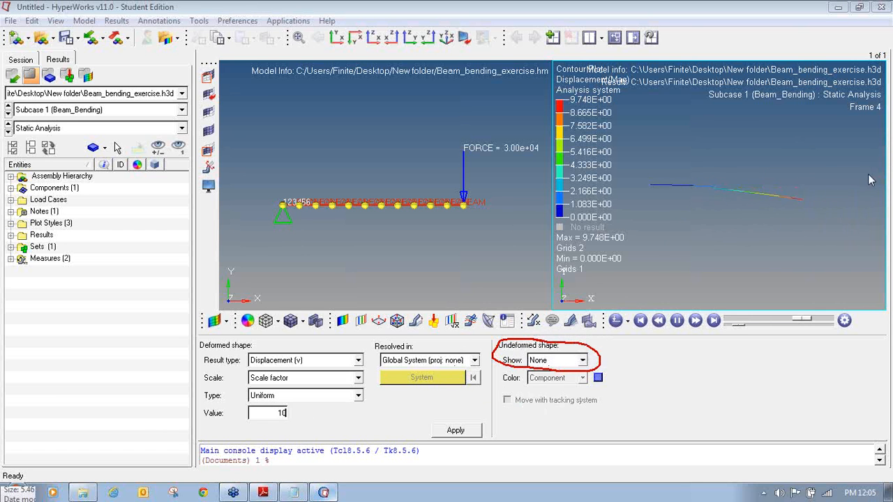
left_click(583, 361)
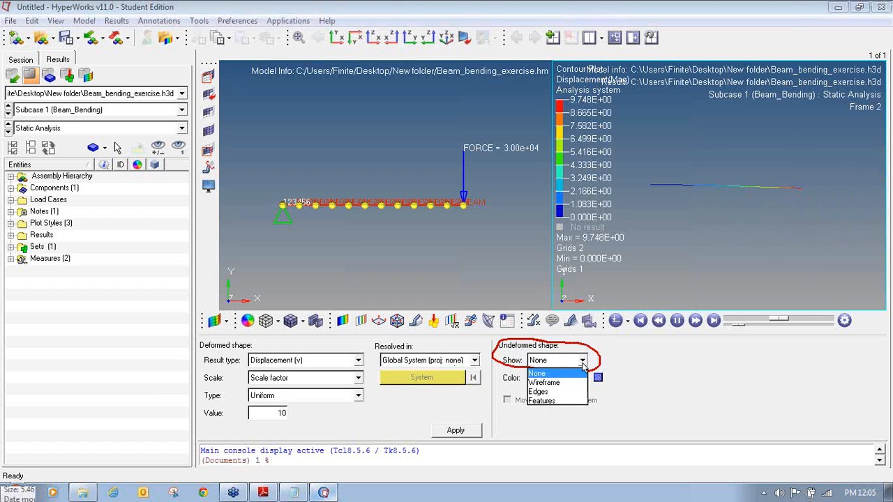
left_click(567, 384)
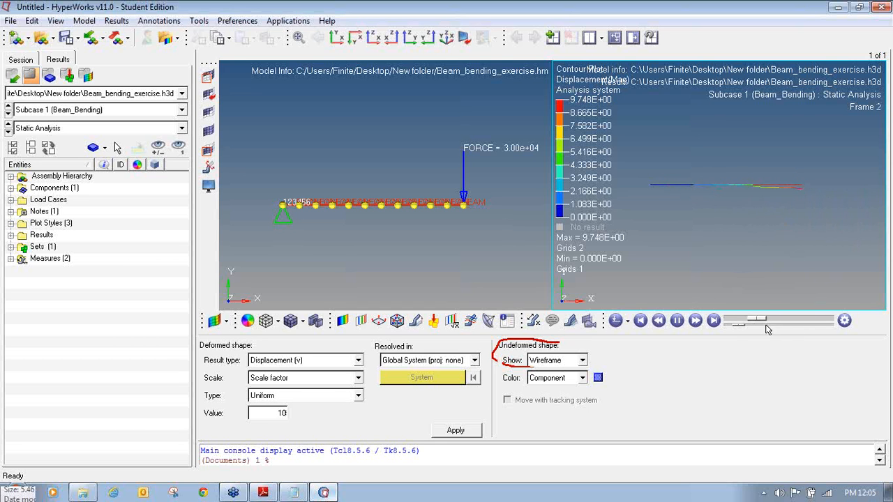
left_click(677, 320)
left_click(713, 320)
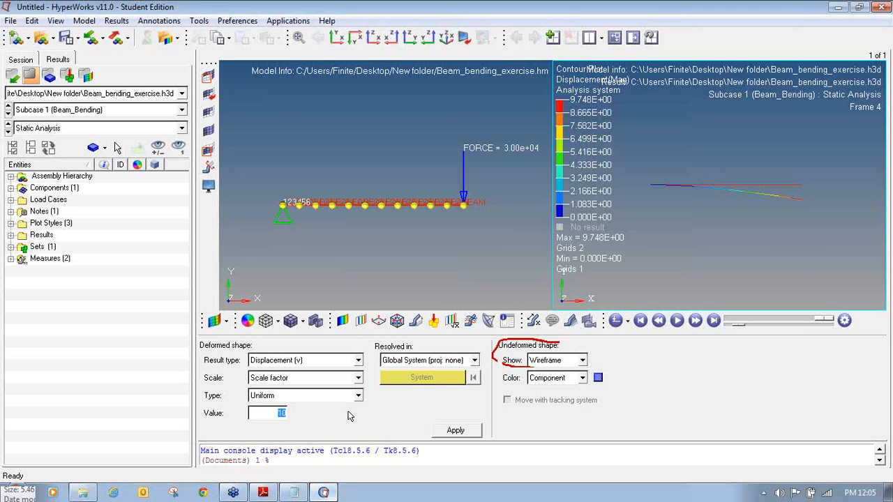
key("Return")
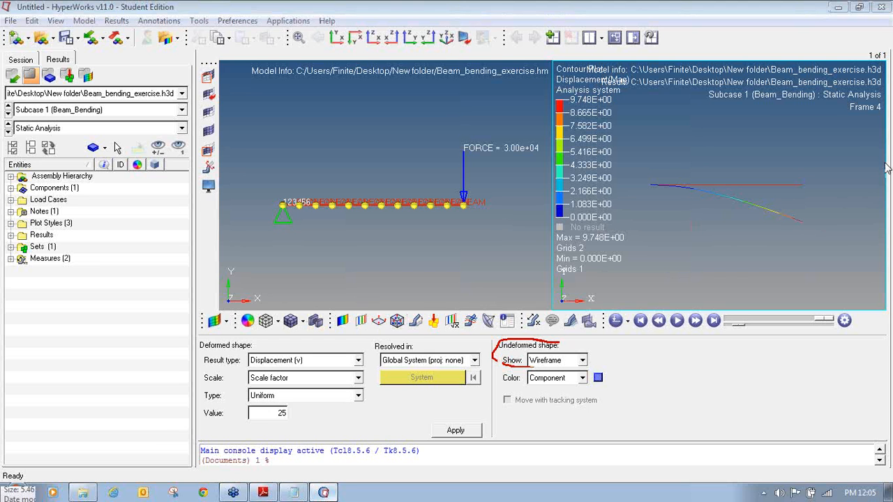
mouse_move(345, 309)
left_mouse_down()
mouse_move(332, 329)
mouse_move(349, 336)
mouse_move(356, 310)
left_mouse_up()
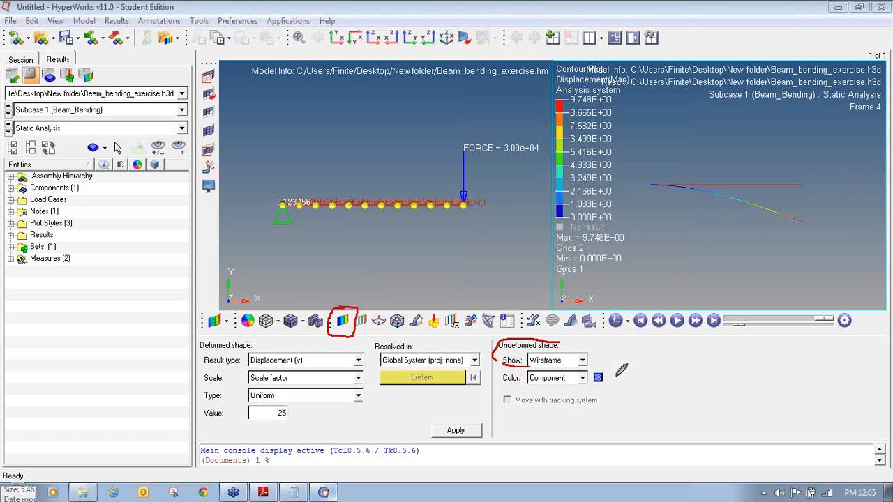
- Contour the beam with Element Stresses (1D), CBAR/CBEAM Long. Stress SAC
left_click(340, 323)
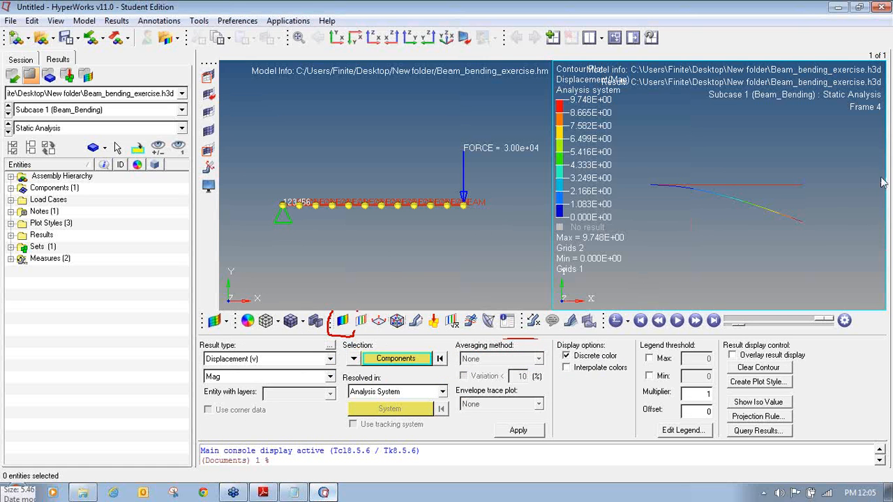
left_click(330, 359)
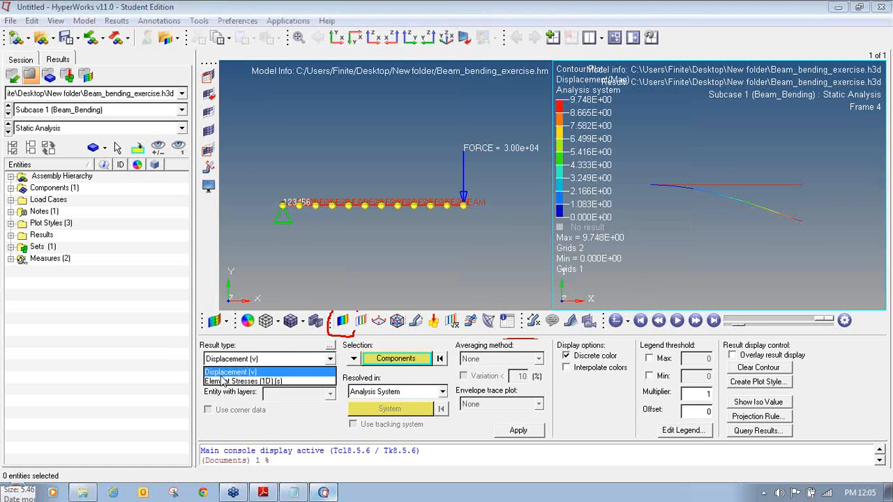
left_click(273, 381)
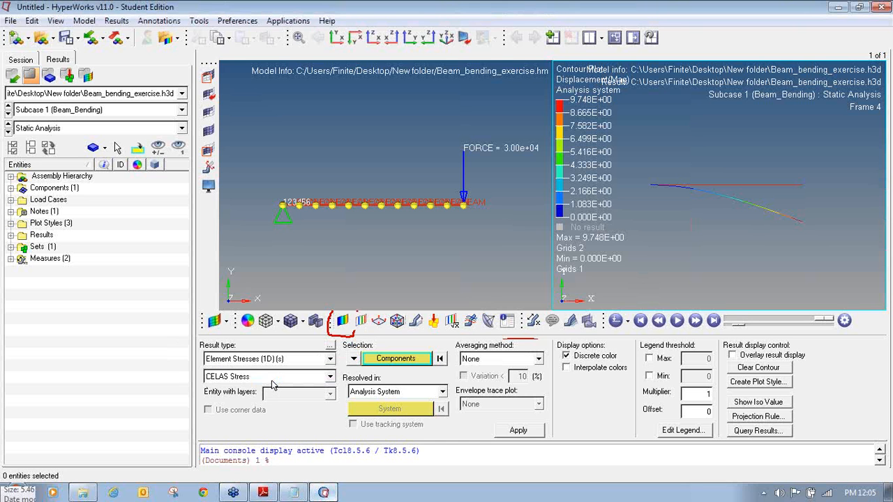
left_click(270, 377)
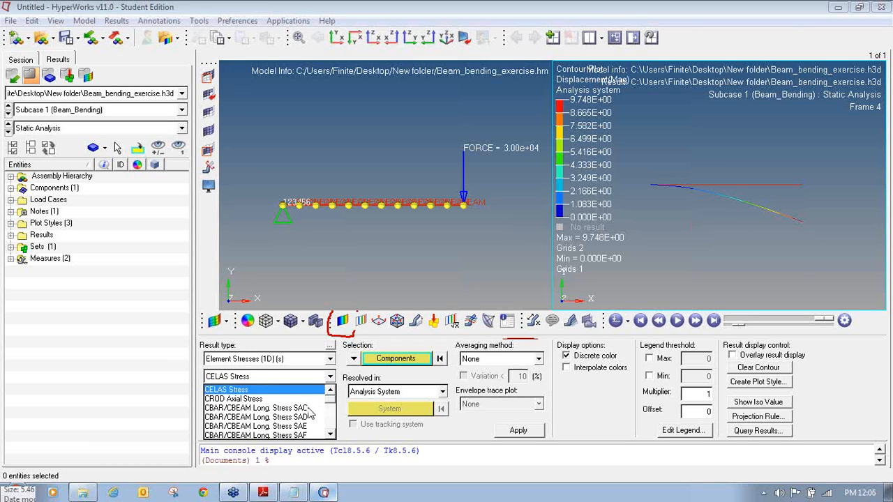
left_click(279, 408)
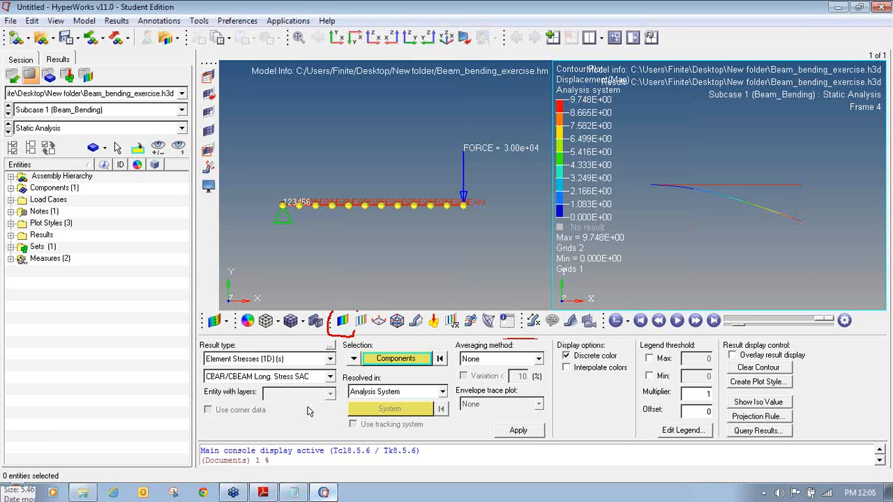
left_click(451, 211)
left_click(524, 436)
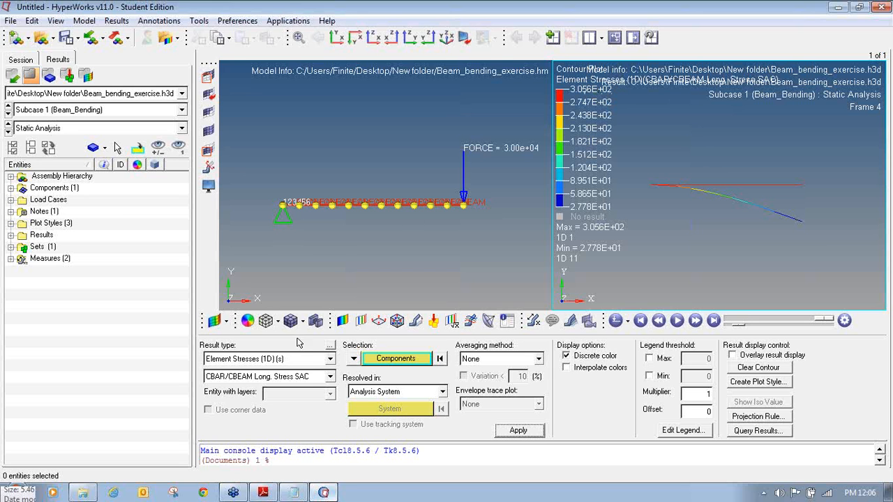
- Try the SAE and SAD long. stress components as contours
left_click(313, 380)
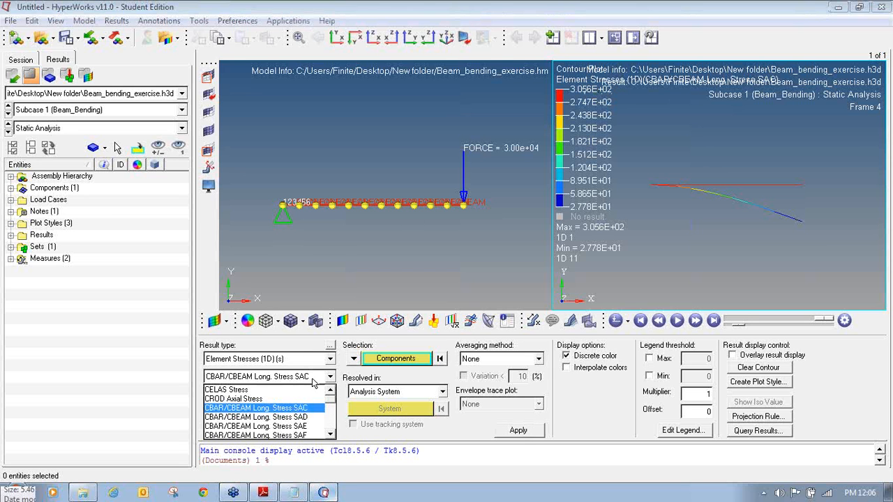
left_click(312, 432)
left_click(508, 433)
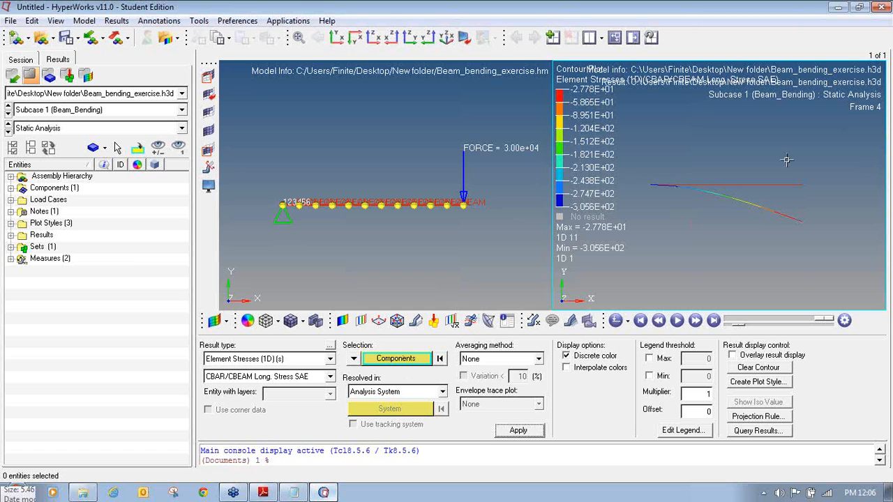
left_click(885, 30)
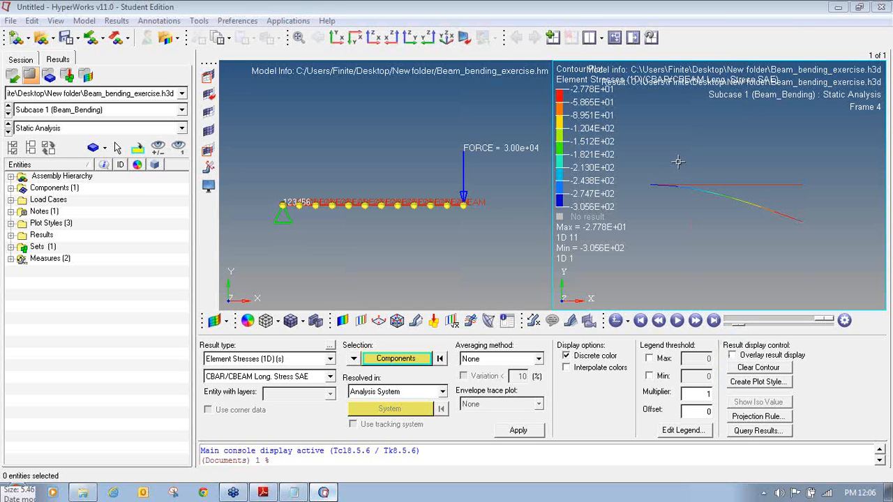
left_click(303, 378)
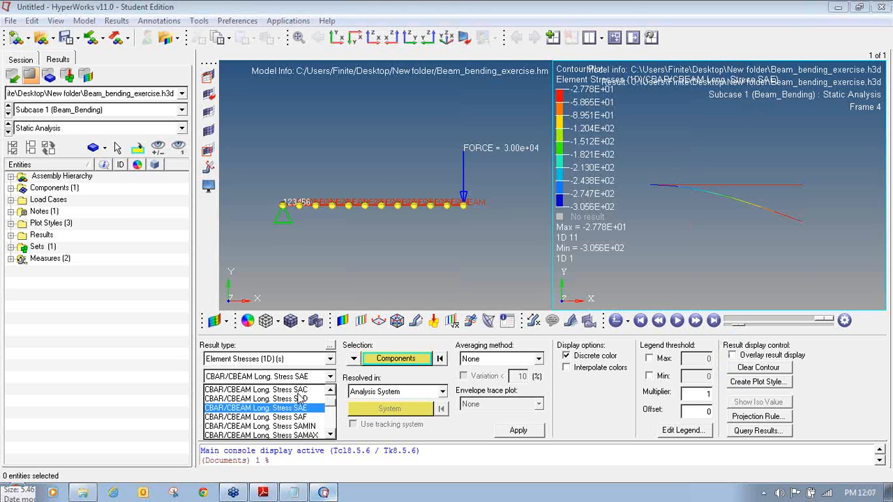
left_click(302, 398)
left_click(497, 430)
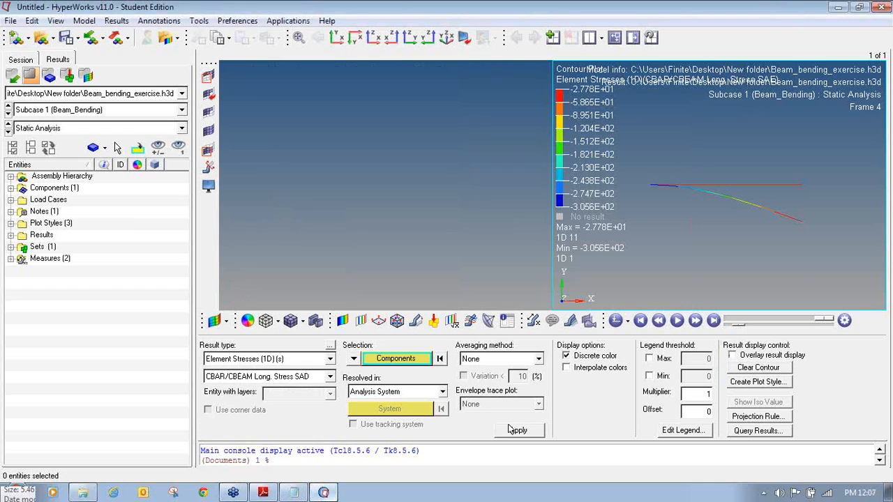
- Try the SAF component, then return to the SAC stress contour (2.778E+01 to 3.056E+02)
left_click(290, 377)
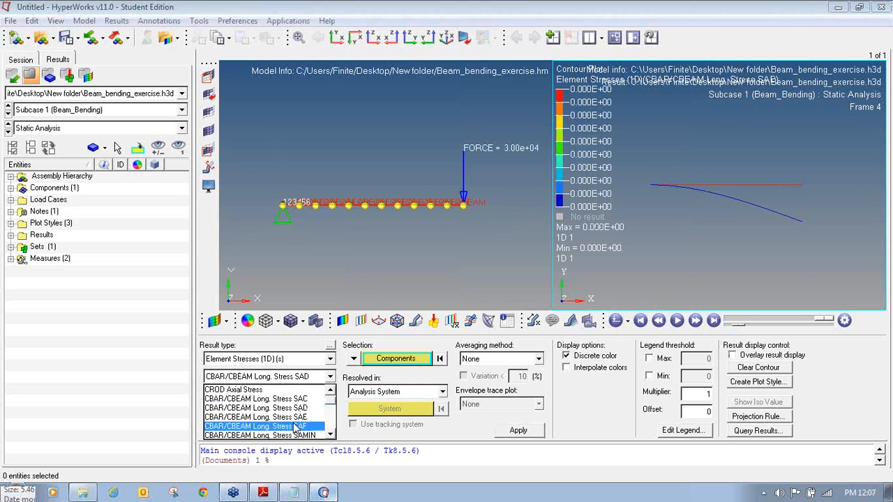
left_click(296, 426)
left_click(508, 431)
left_click(305, 377)
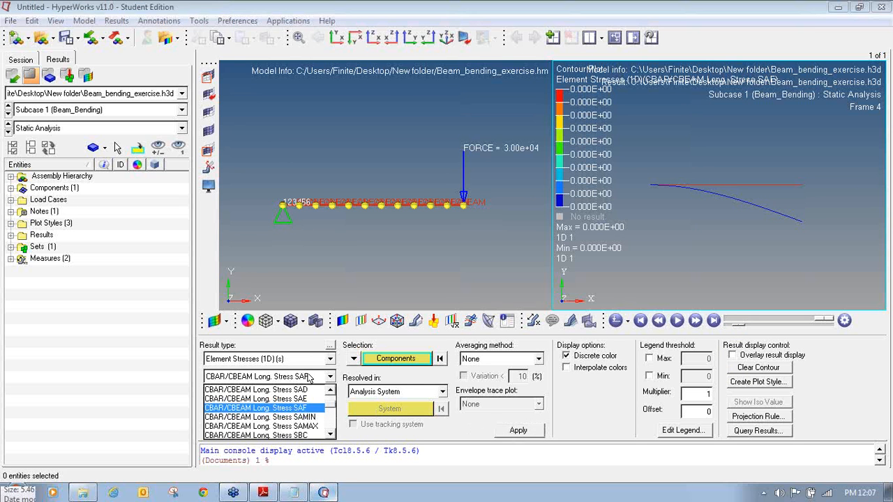
left_click(333, 393)
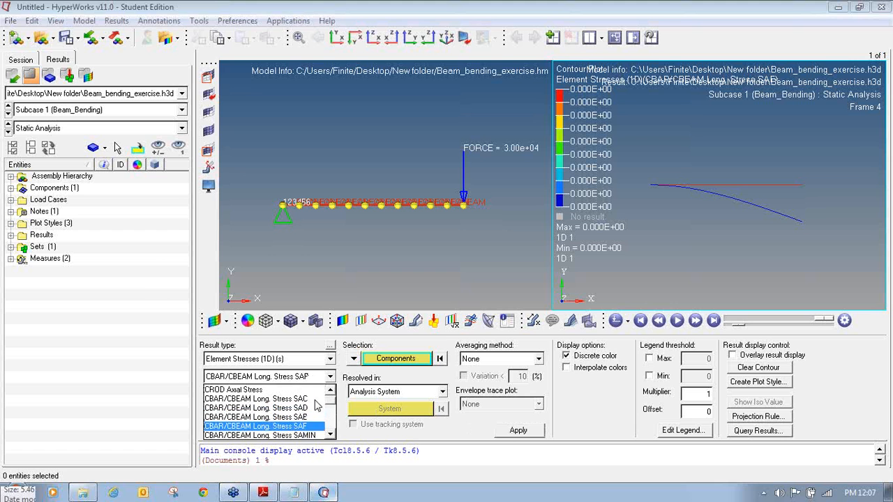
left_click(310, 399)
left_click(517, 431)
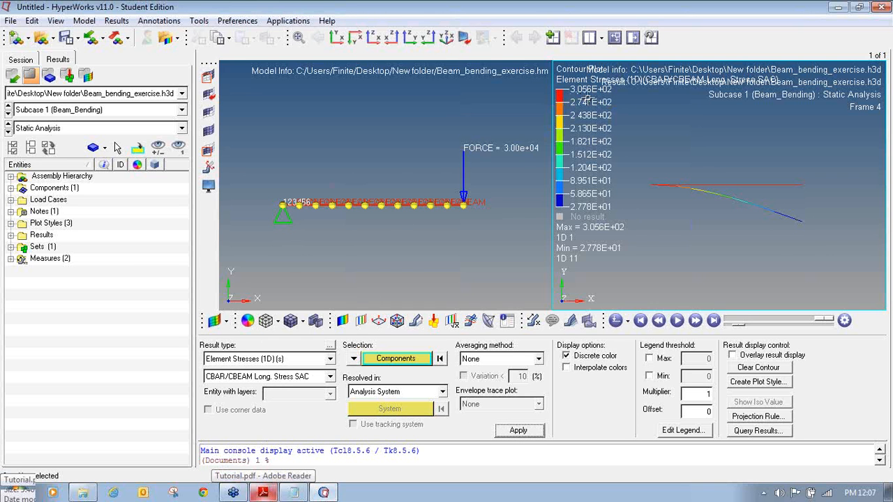
- Highlight the 305.56 N/mm² hand-calculated stress in Tutorial.pdf, then replay the HyperView animation
left_click(268, 493)
left_click_drag(422, 396, 500, 395)
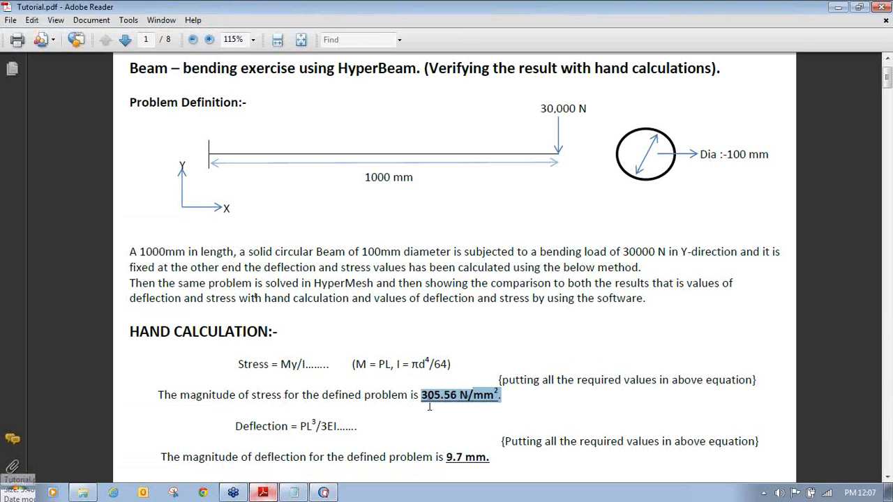
left_click(323, 493)
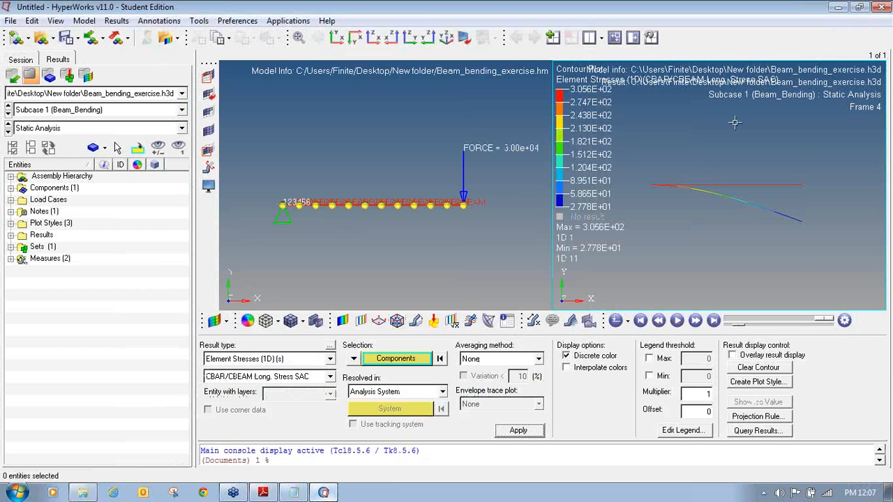
left_click(680, 320)
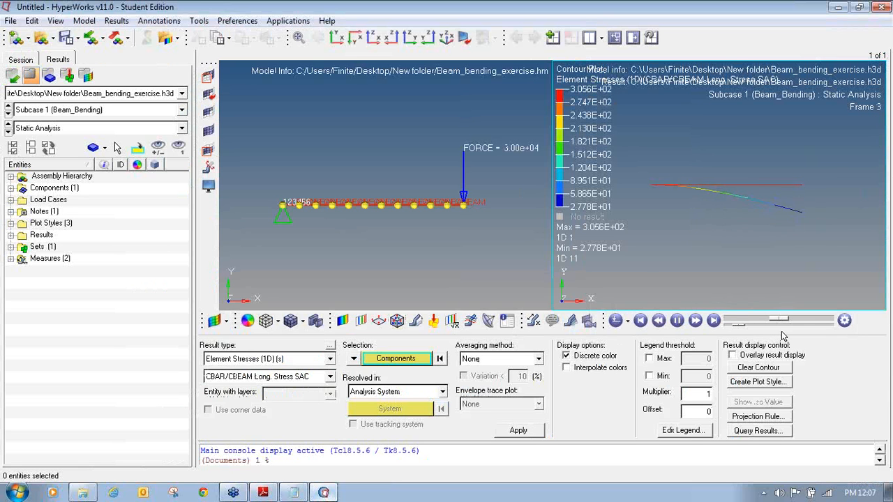